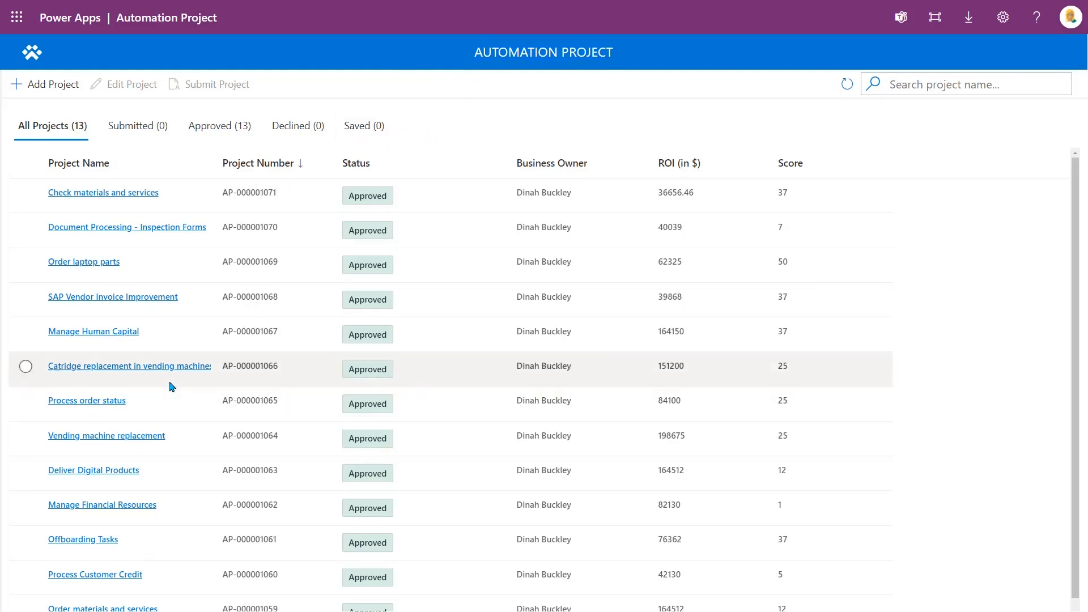
- Add a new automation project named "Manage Finacial Resources"
{"action": "left_click", "coordinate": [46, 85]}
{"action": "left_click", "coordinate": [791, 113]}
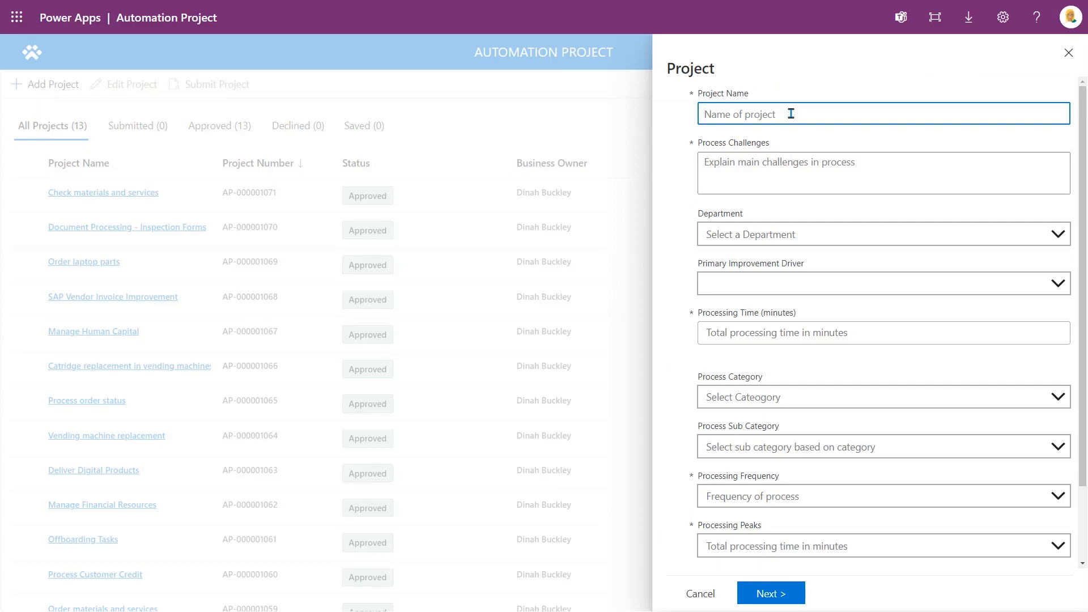
{"action": "type", "text": "Manage Finacial Resources"}
- Describe the project's process challenges as "Complex and needs manual work, eror prone"
{"action": "key", "text": "Tab"}
{"action": "type", "text": "Compl"}
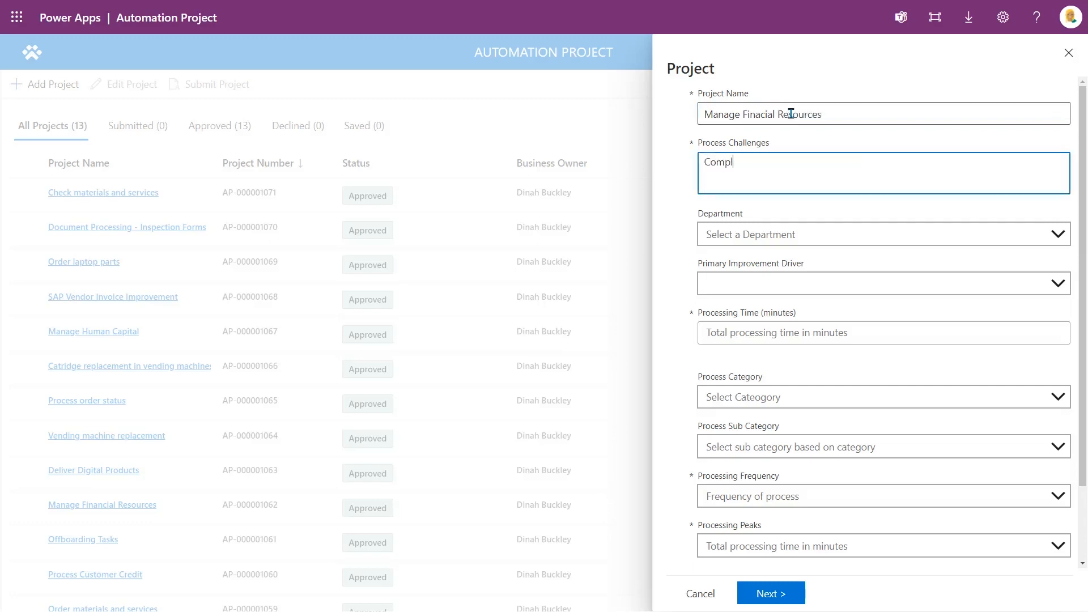
{"action": "type", "text": "ex and needs manual qwork"}
{"action": "key", "text": "BackSpace"}
{"action": "key", "text": "BackSpace"}
{"action": "key", "text": "BackSpace"}
{"action": "key", "text": "BackSpace"}
{"action": "key", "text": "BackSpace"}
{"action": "type", "text": "qwor"}
{"action": "key", "text": "BackSpace"}
{"action": "key", "text": "BackSpace"}
{"action": "key", "text": "BackSpace"}
{"action": "key", "text": "BackSpace"}
{"action": "type", "text": "work "}
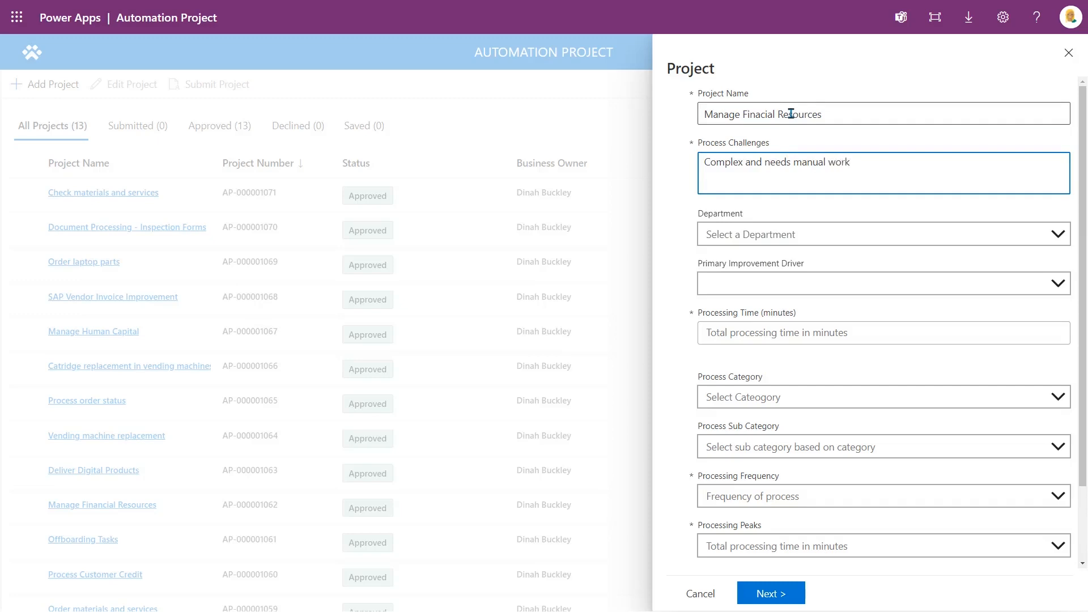
{"action": "type", "text": " eror prone"}
- Set the project's department to Finance and its primary improvement driver to Cost Reduction
{"action": "left_click", "coordinate": [785, 234]}
{"action": "left_click", "coordinate": [778, 297]}
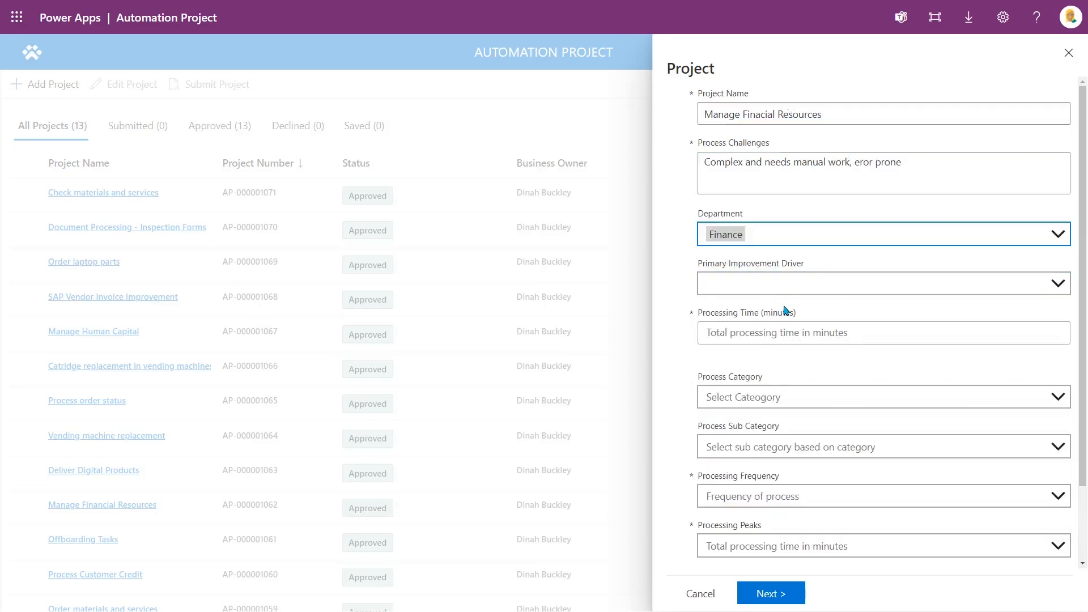
{"action": "left_click", "coordinate": [800, 284]}
{"action": "left_click", "coordinate": [799, 285]}
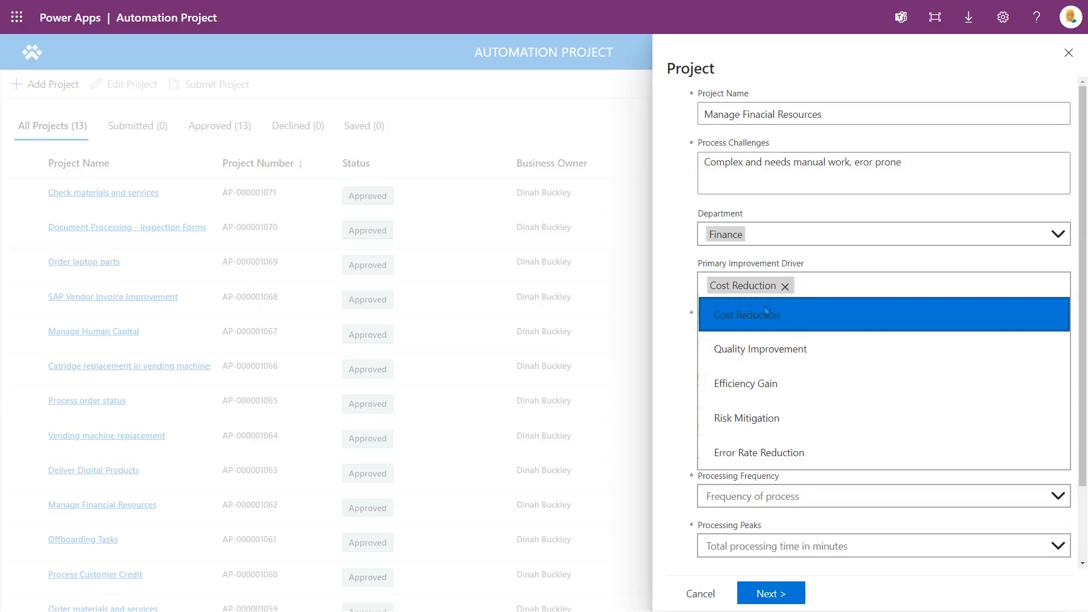
{"action": "left_click", "coordinate": [683, 340]}
- Enter a processing time of 70 minutes for the project
{"action": "left_click", "coordinate": [775, 336]}
{"action": "type", "text": "70"}
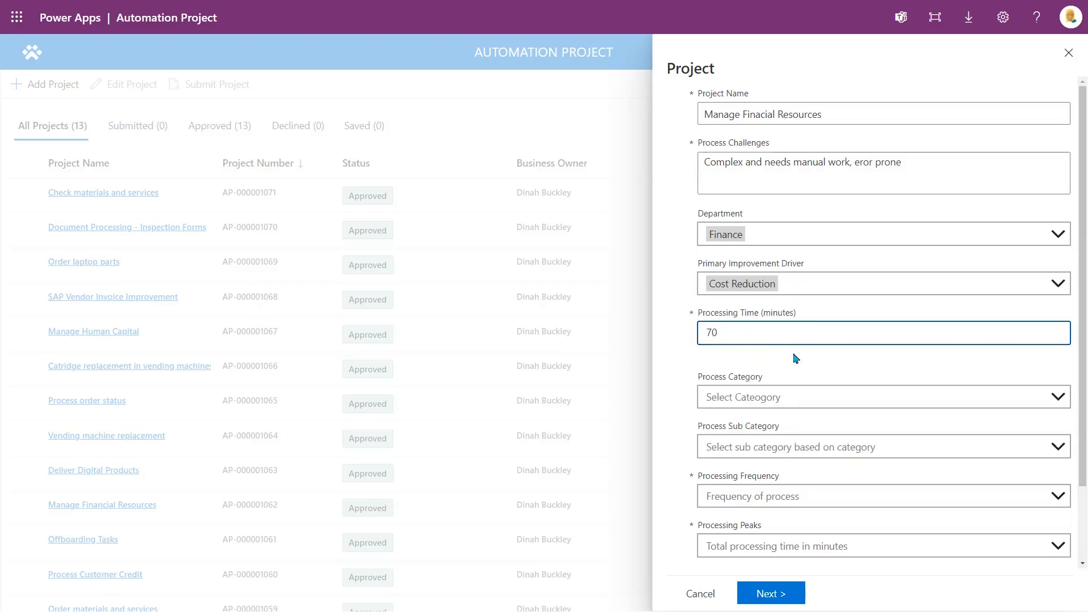
{"action": "left_click", "coordinate": [826, 363]}
- Choose Legacy System as the project's process category
{"action": "left_click", "coordinate": [793, 393]}
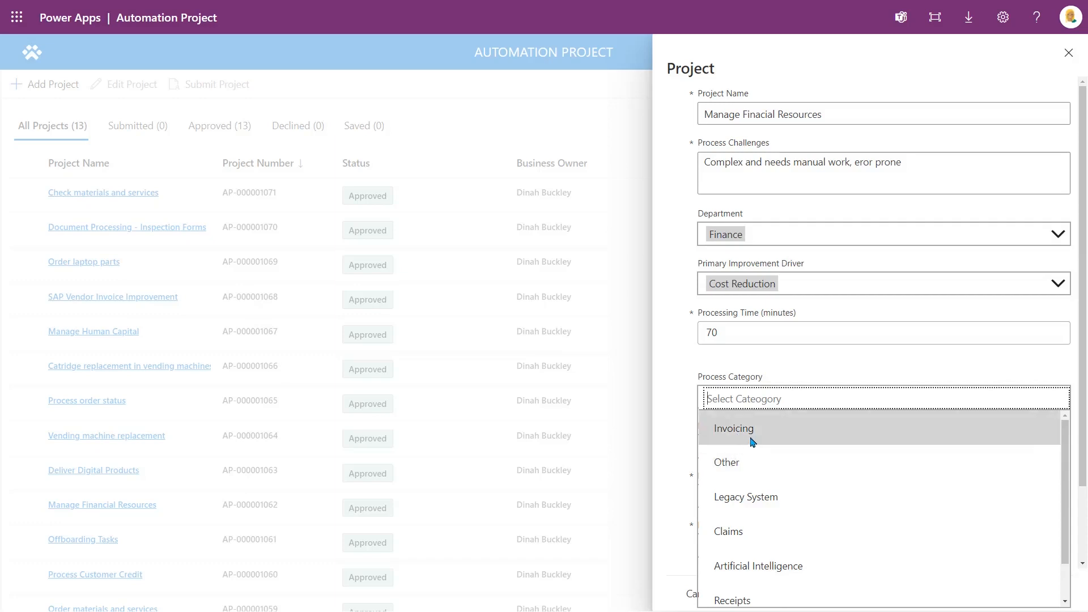
{"action": "scroll", "coordinate": [758, 510], "scroll_direction": "down", "scroll_amount": 1}
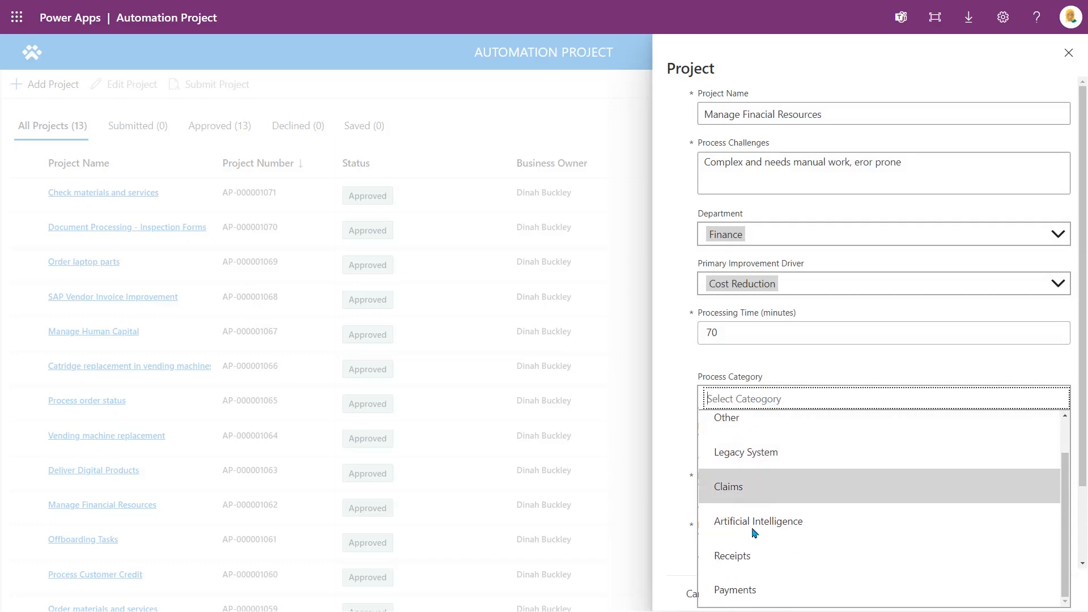
{"action": "scroll", "coordinate": [751, 493], "scroll_direction": "up", "scroll_amount": 1}
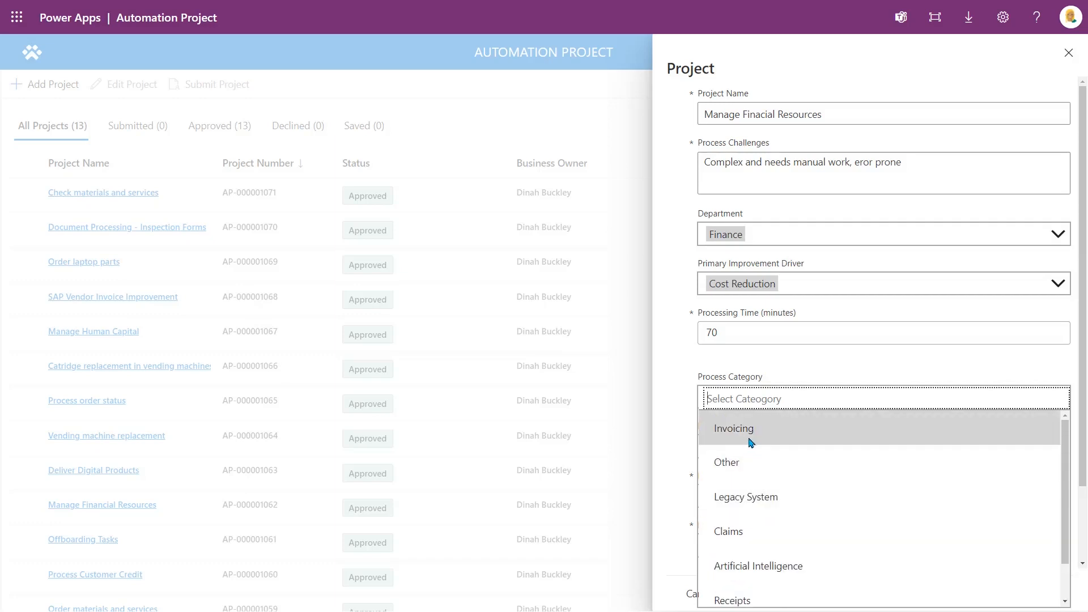
{"action": "scroll", "coordinate": [748, 447], "scroll_direction": "down", "scroll_amount": 1}
{"action": "left_click", "coordinate": [759, 473]}
- Choose Complex as the process sub category
{"action": "left_click", "coordinate": [810, 452]}
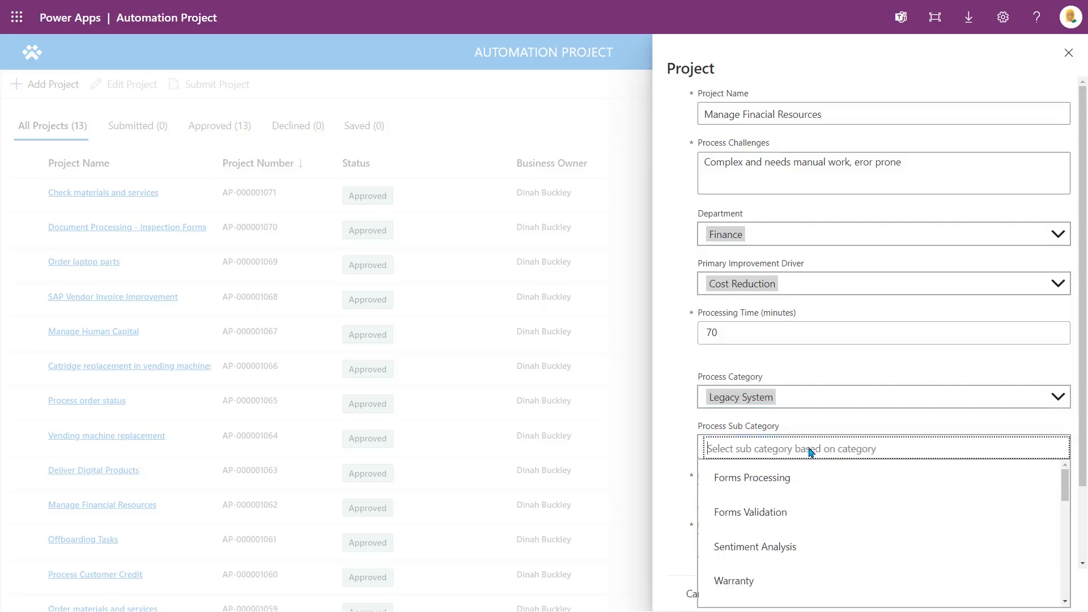
{"action": "scroll", "coordinate": [807, 510], "scroll_direction": "down", "scroll_amount": 3}
{"action": "scroll", "coordinate": [779, 552], "scroll_direction": "down", "scroll_amount": 3}
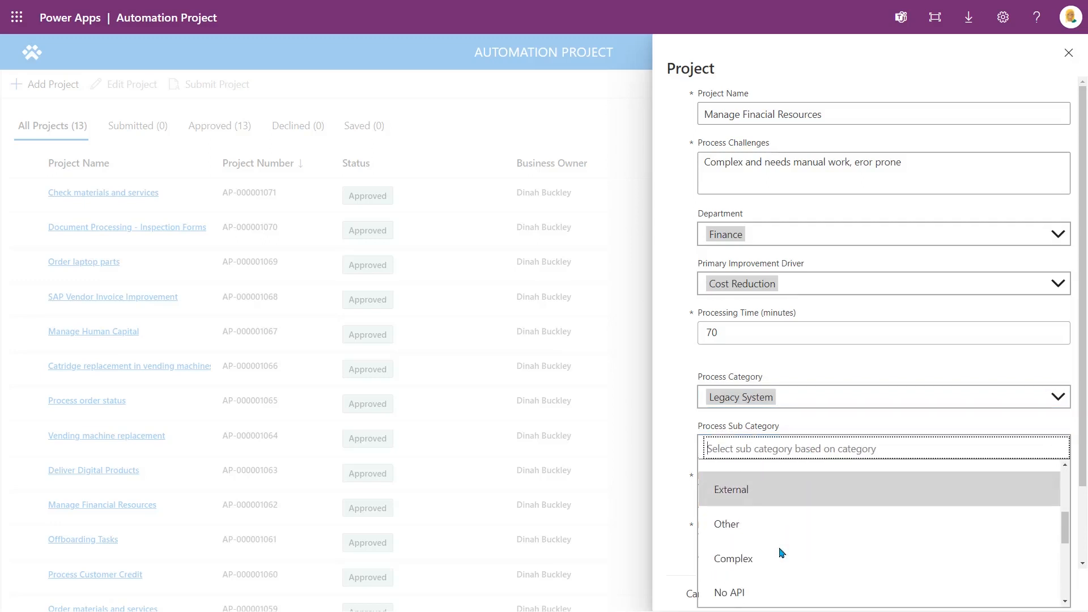
{"action": "left_click", "coordinate": [759, 555]}
- Set the processing frequency to Daily and the processing peaks to quarterly
{"action": "left_click", "coordinate": [755, 503]}
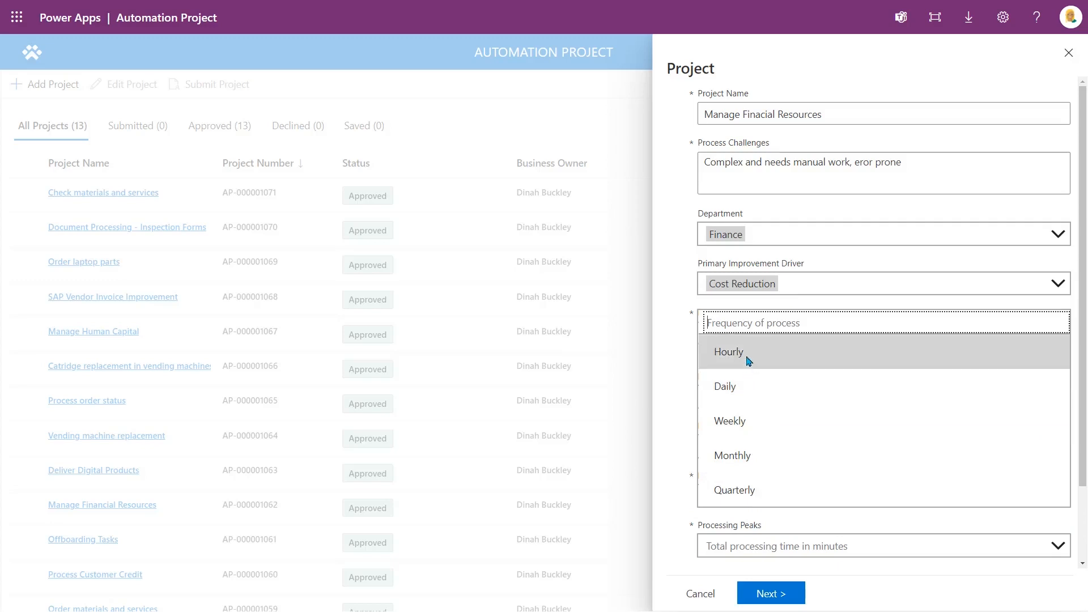
{"action": "left_click", "coordinate": [748, 386]}
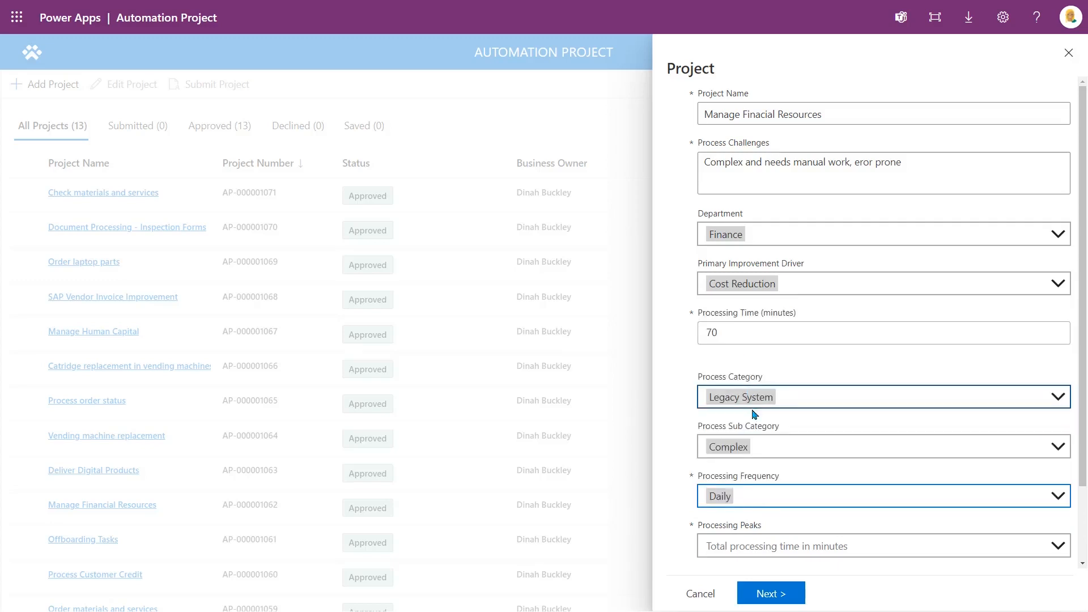
{"action": "left_click", "coordinate": [759, 556]}
{"action": "left_click", "coordinate": [752, 539]}
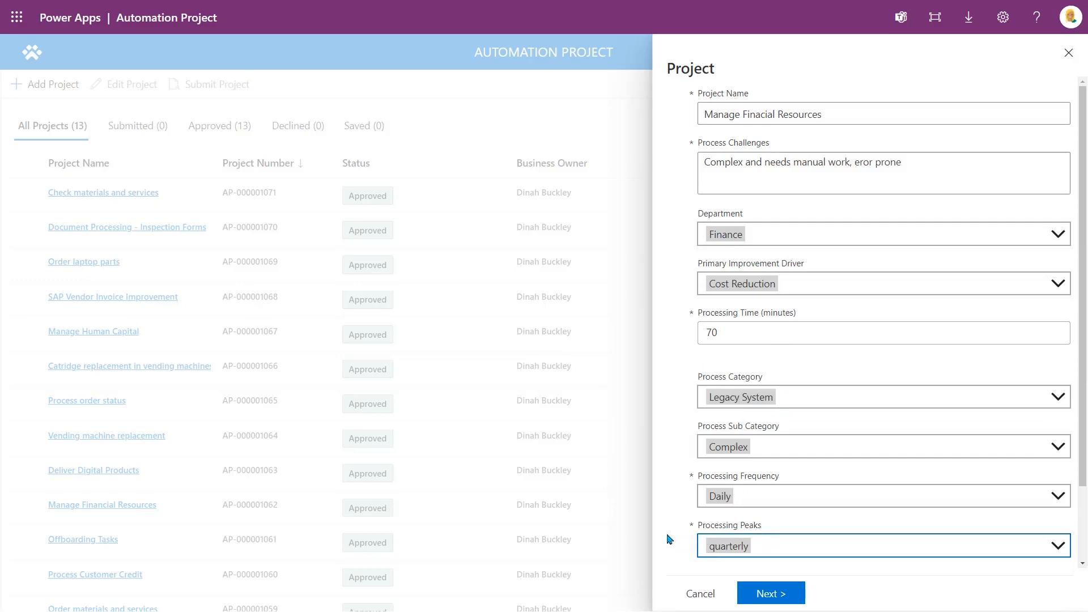
- Set the volume per process frequency to 3
{"action": "scroll", "coordinate": [683, 505], "scroll_direction": "down", "scroll_amount": 2}
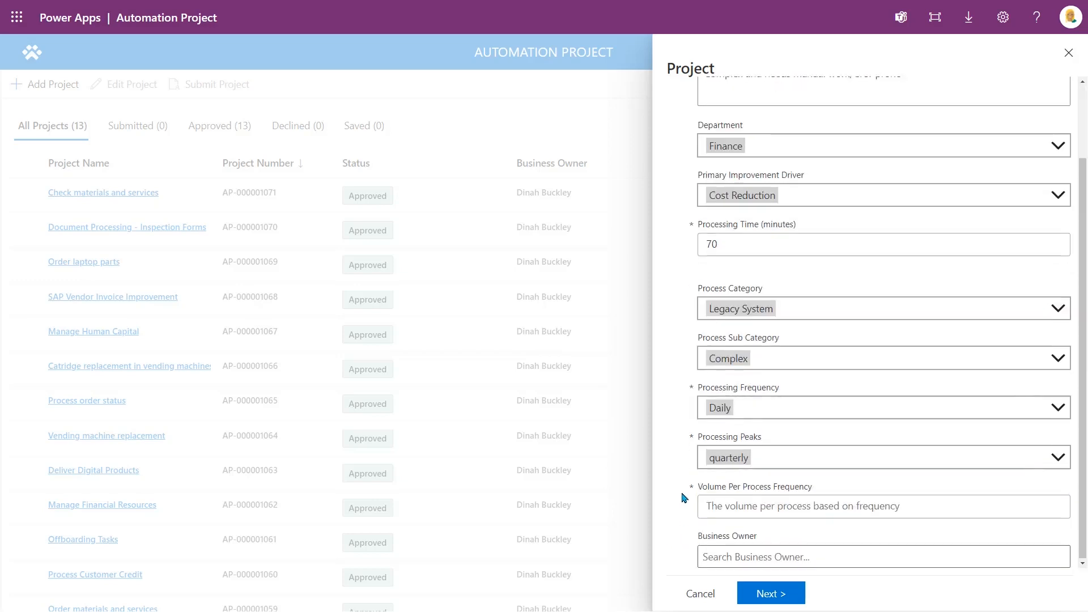
{"action": "left_click", "coordinate": [781, 509]}
{"action": "left_click", "coordinate": [844, 488]}
{"action": "left_click", "coordinate": [866, 502]}
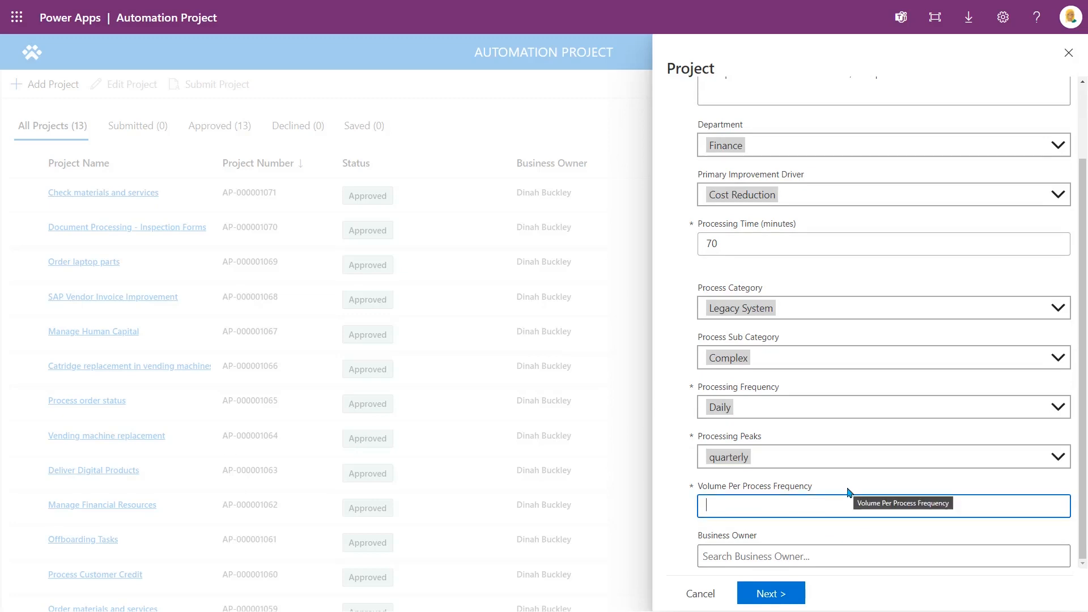
{"action": "type", "text": "3"}
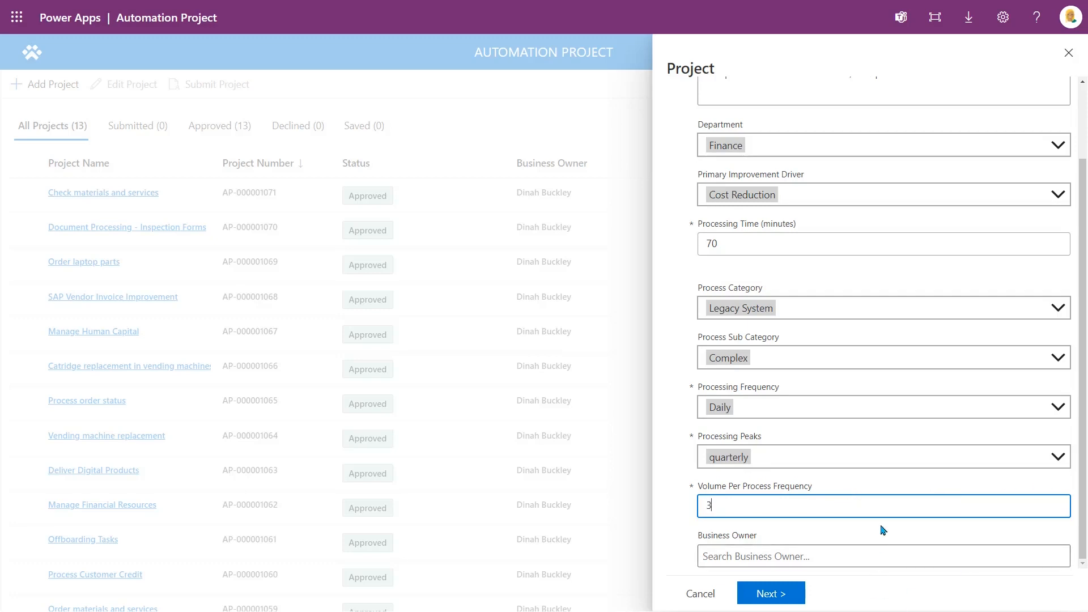
- Fill in the business owner's e-mail and continue to the project's ROI details
{"action": "left_click", "coordinate": [862, 560]}
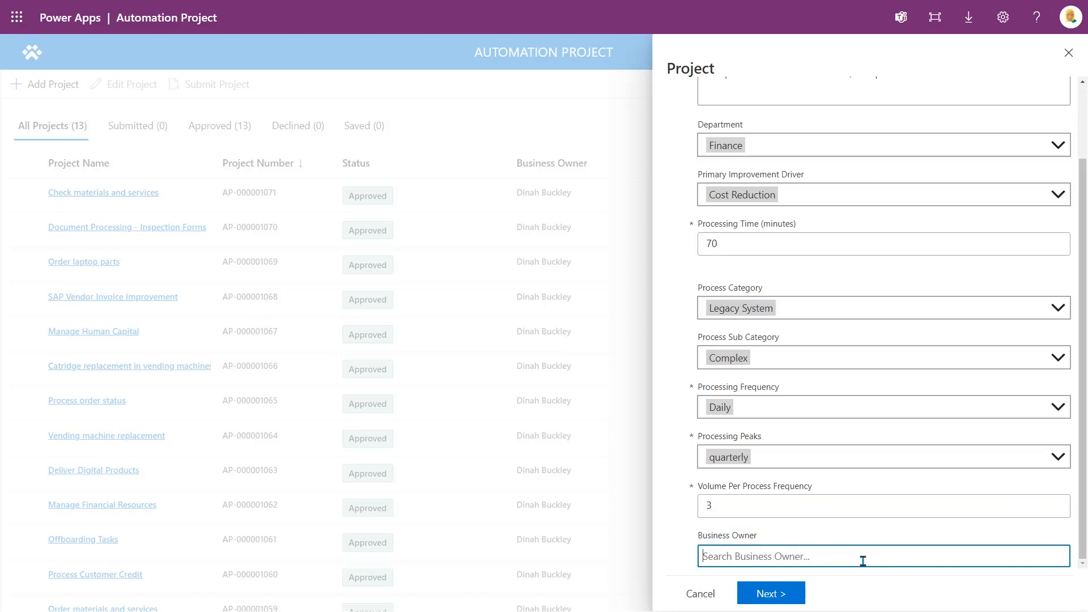
{"action": "type", "text": "d"}
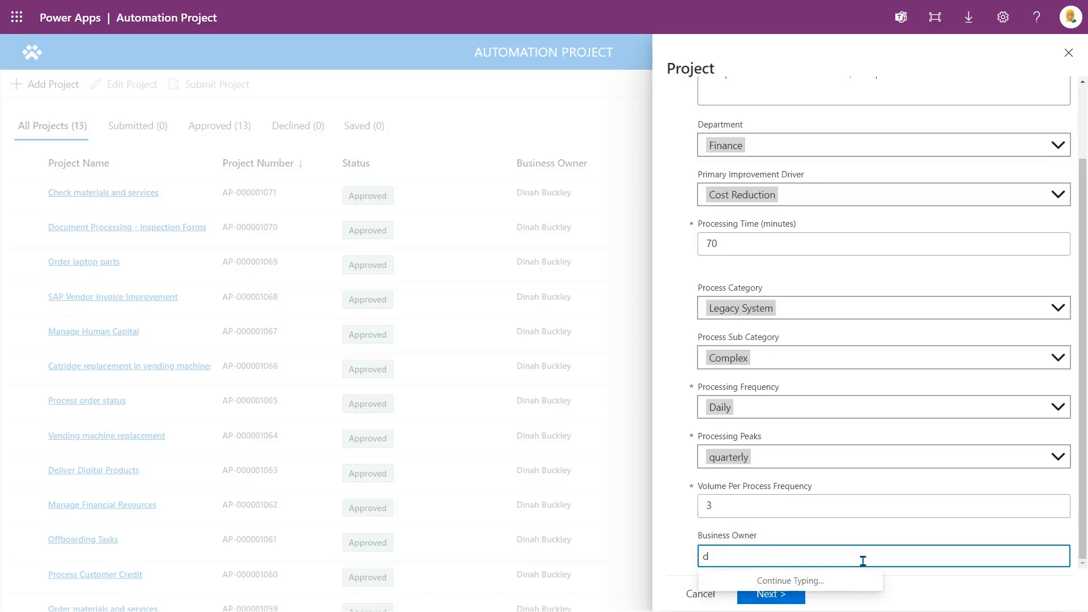
{"action": "type", "text": "ina"}
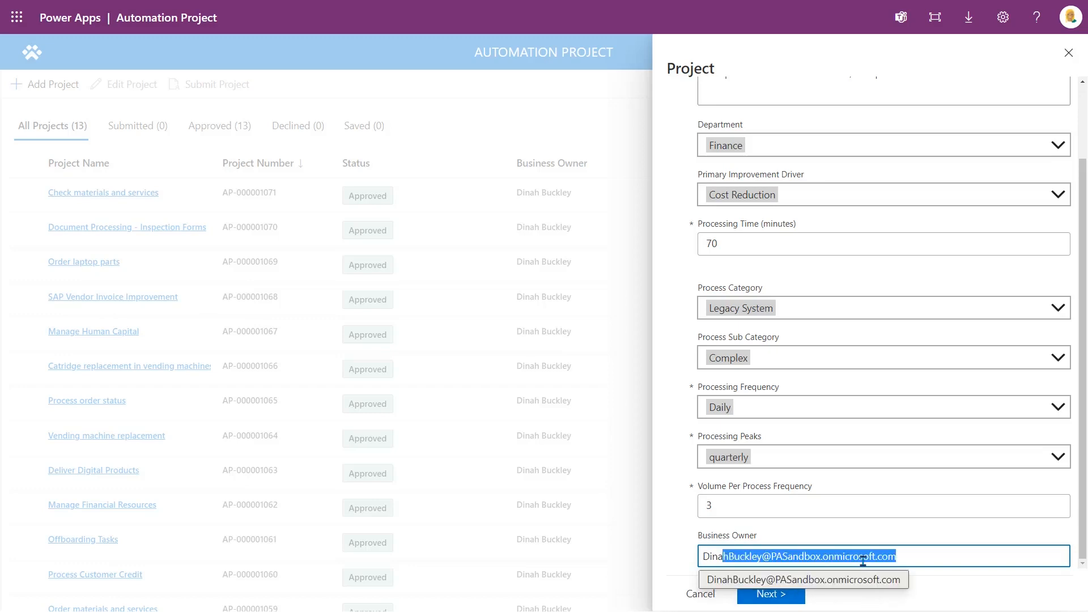
{"action": "key", "text": "Return"}
{"action": "left_click", "coordinate": [877, 591]}
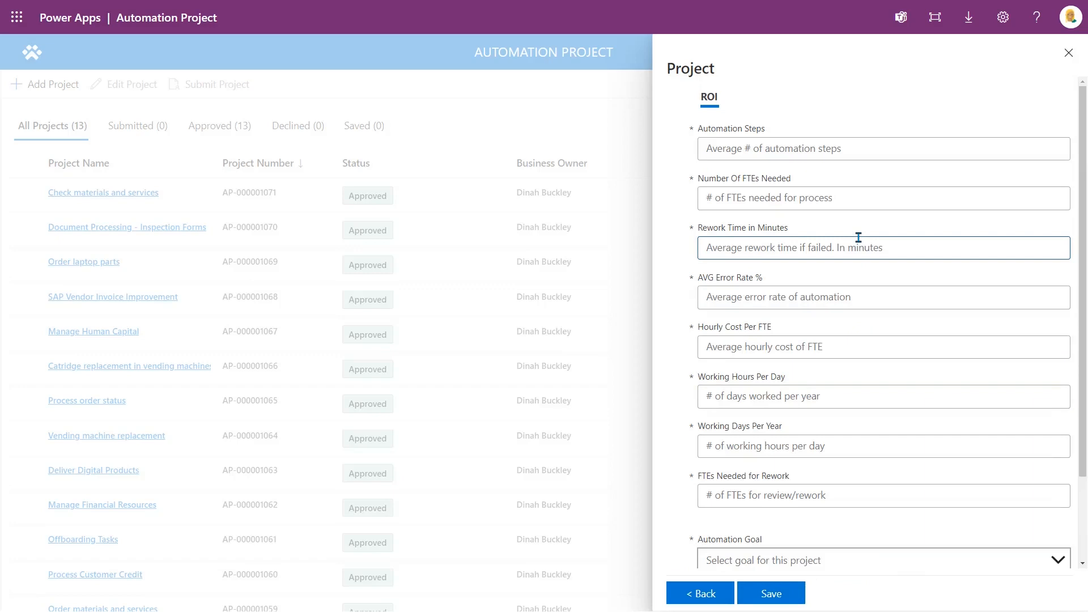
- Enter 4 automation steps and 1 FTE needed for the process in the ROI details
{"action": "left_click", "coordinate": [789, 150]}
{"action": "type", "text": "4"}
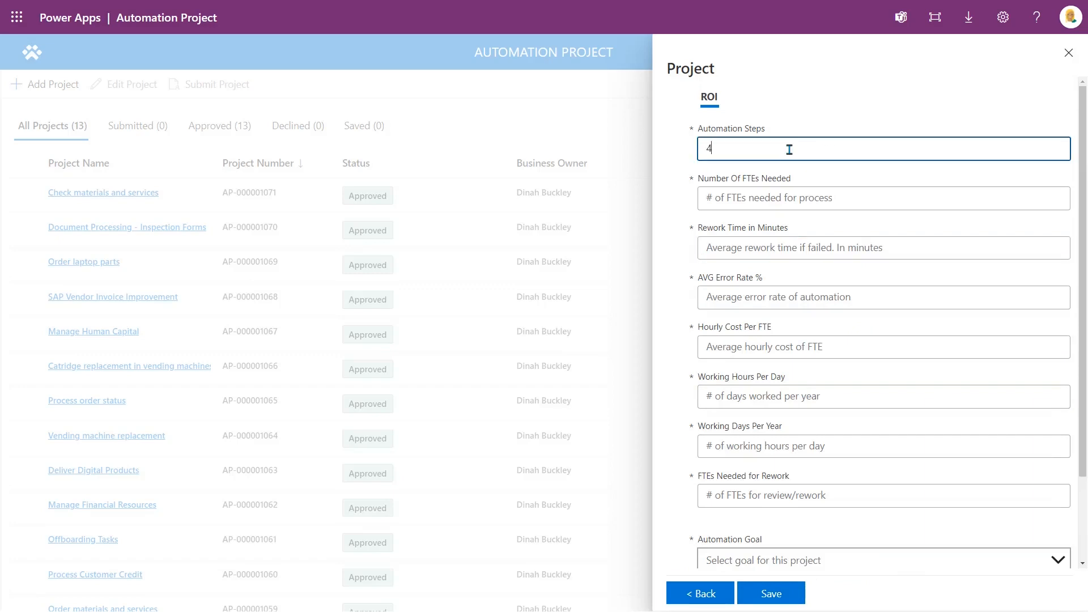
{"action": "key", "text": "Tab"}
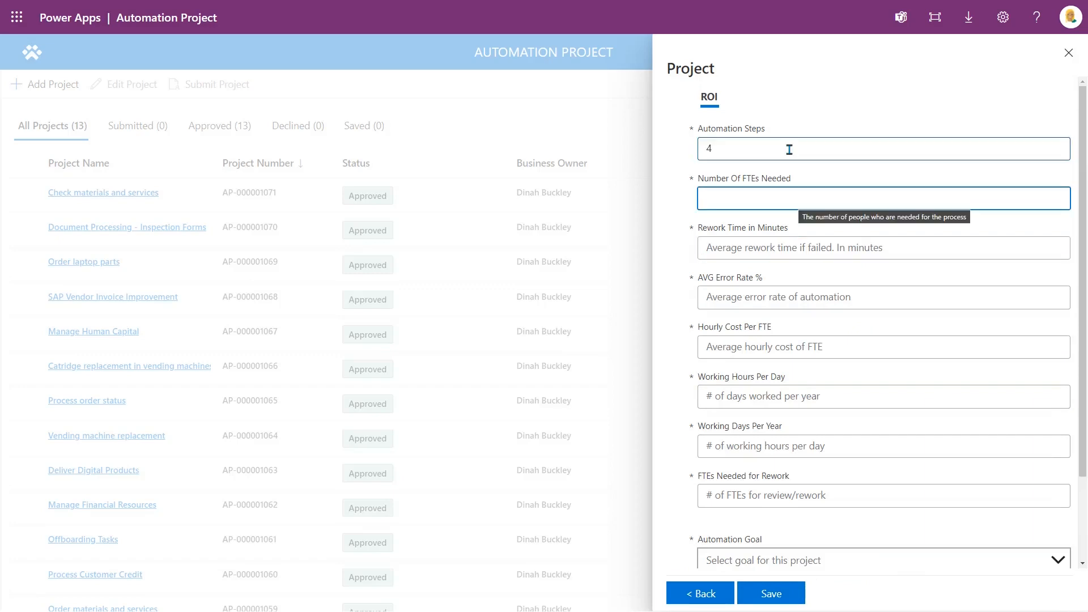
{"action": "type", "text": "1"}
- Set the rework time to 10 minutes and the average error rate to 10%
{"action": "key", "text": "Tab"}
{"action": "type", "text": "10"}
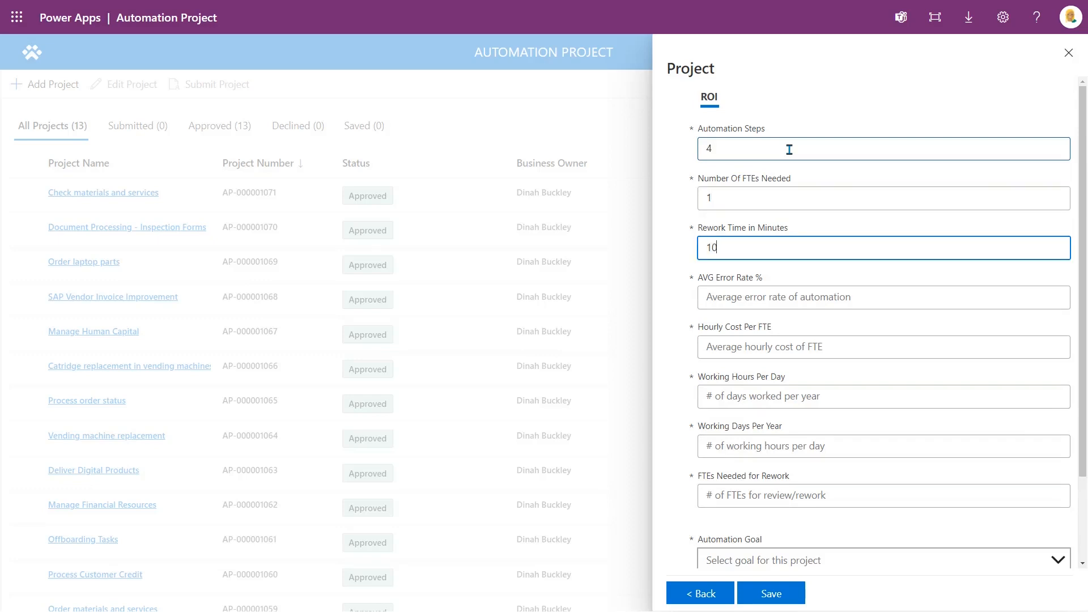
{"action": "key", "text": "Tab"}
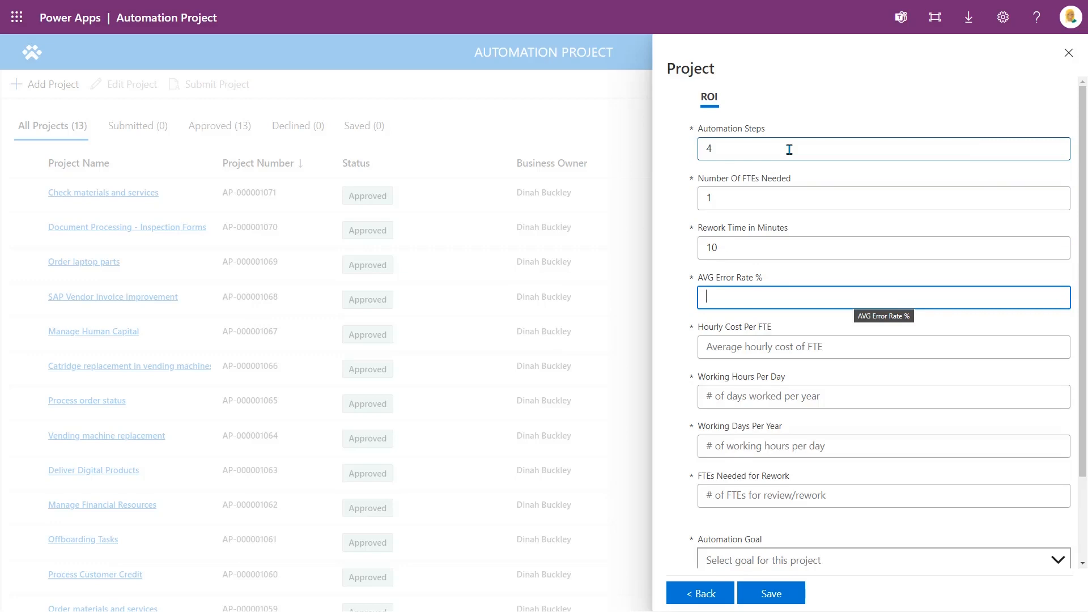
{"action": "type", "text": "10"}
- Set the hourly cost per FTE to 50 and the working hours per day to 8
{"action": "key", "text": "Tab"}
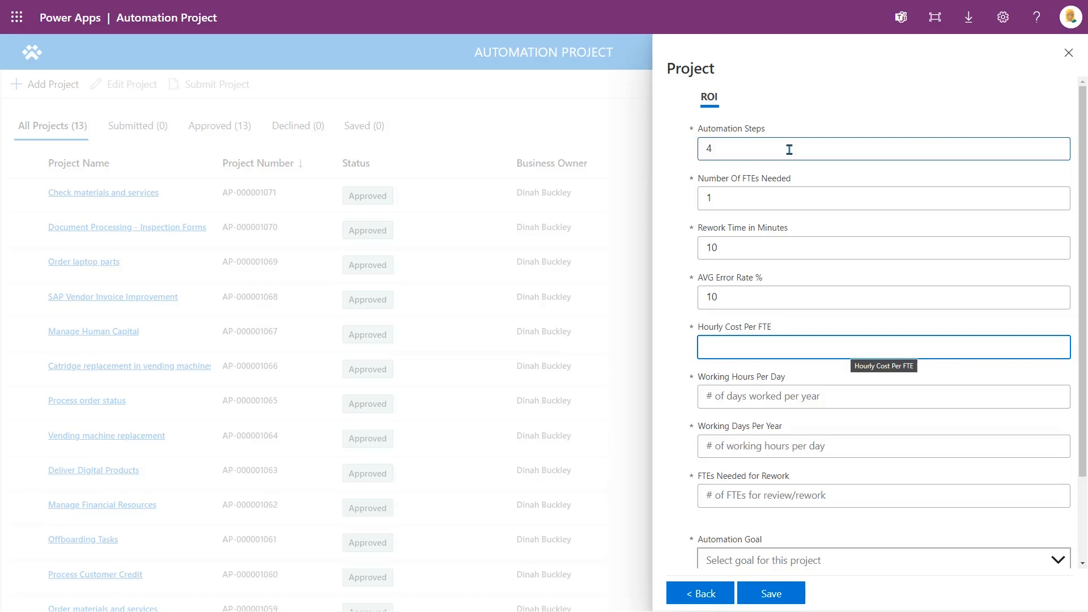
{"action": "type", "text": "50"}
{"action": "key", "text": "Tab"}
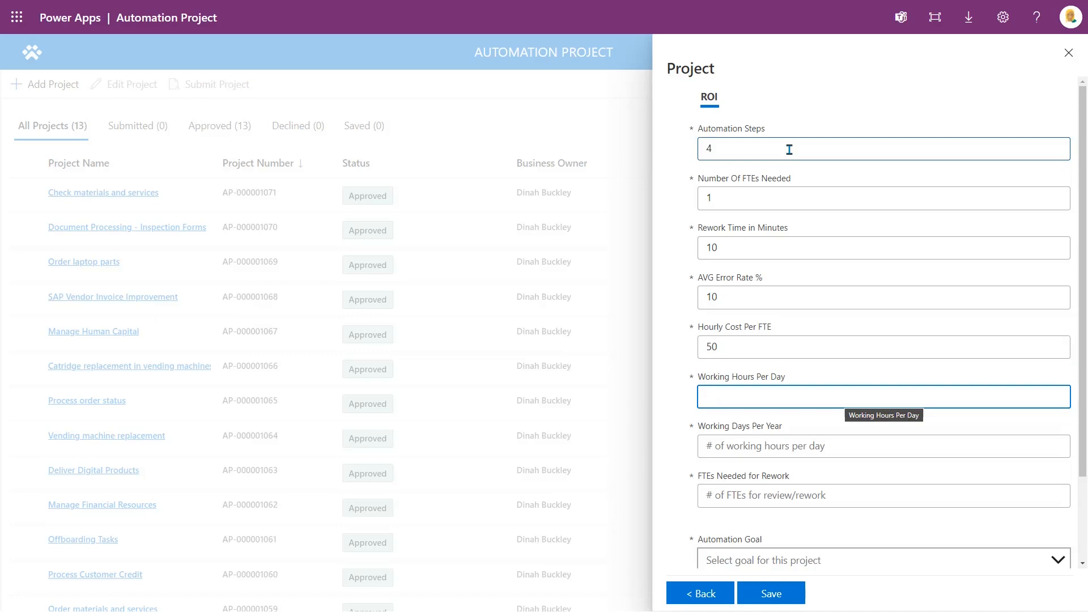
{"action": "type", "text": "8"}
- Set the working days per year to 200 and the FTEs needed for rework to 1
{"action": "key", "text": "Tab"}
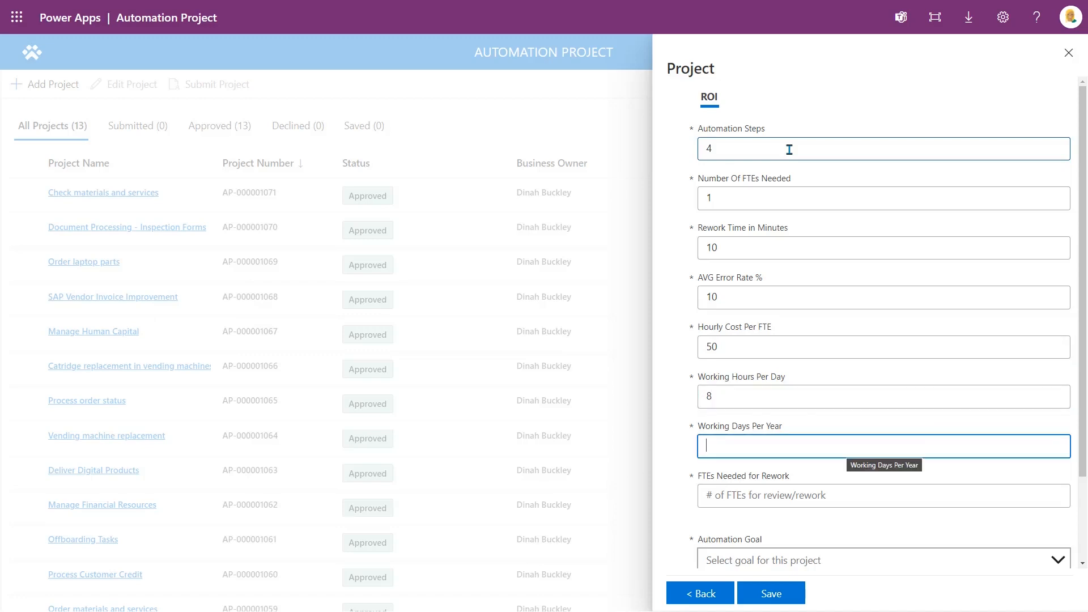
{"action": "type", "text": "200"}
{"action": "key", "text": "Tab"}
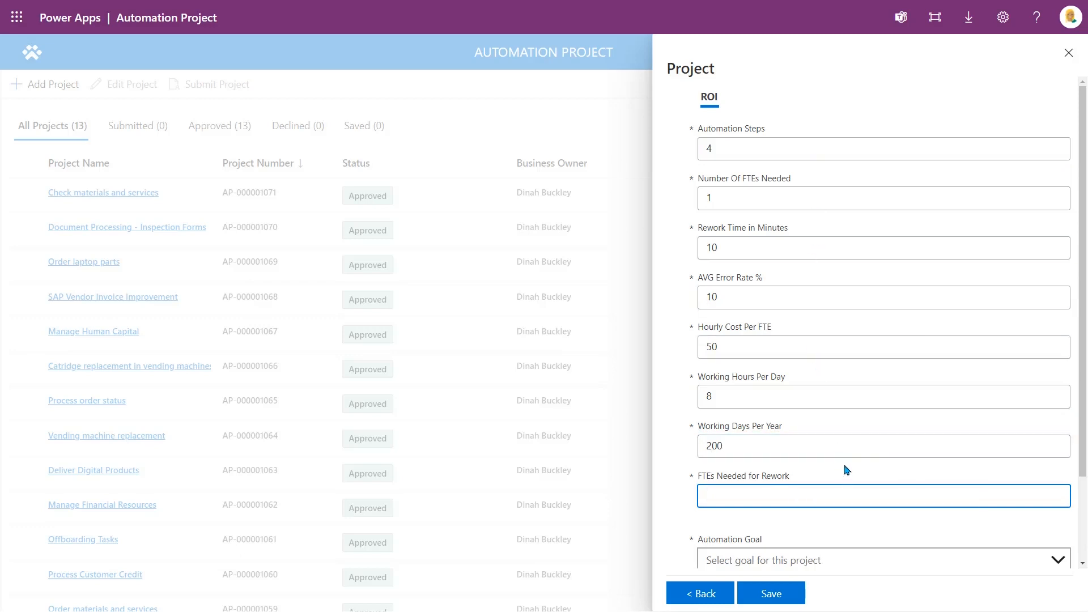
{"action": "type", "text": "1"}
- Choose "Cost Savings through Automation" as the project's automation goal
{"action": "scroll", "coordinate": [893, 537], "scroll_direction": "down", "scroll_amount": 2}
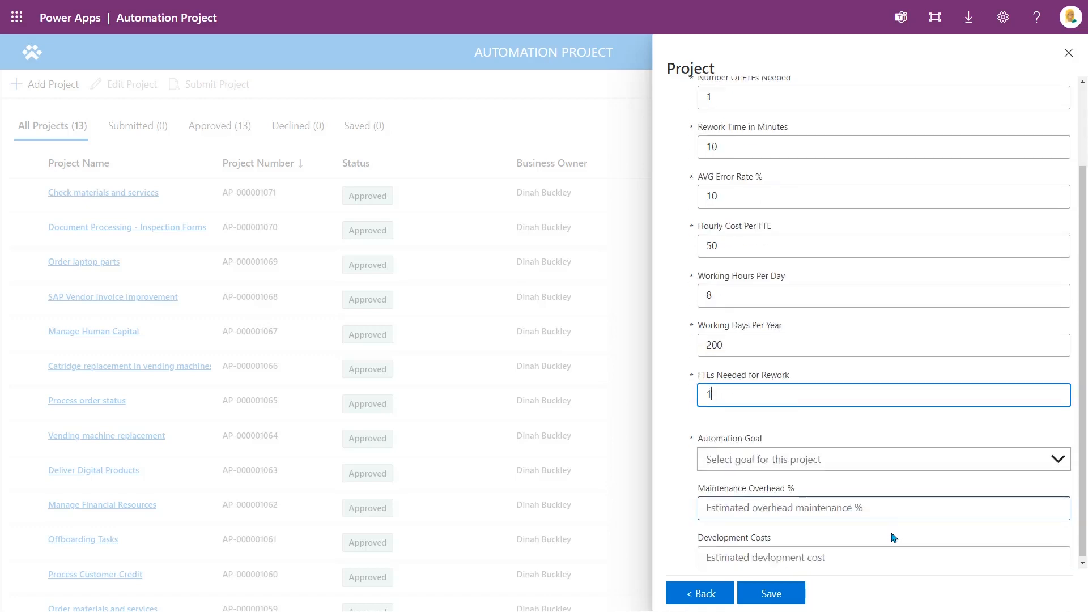
{"action": "left_click", "coordinate": [855, 463]}
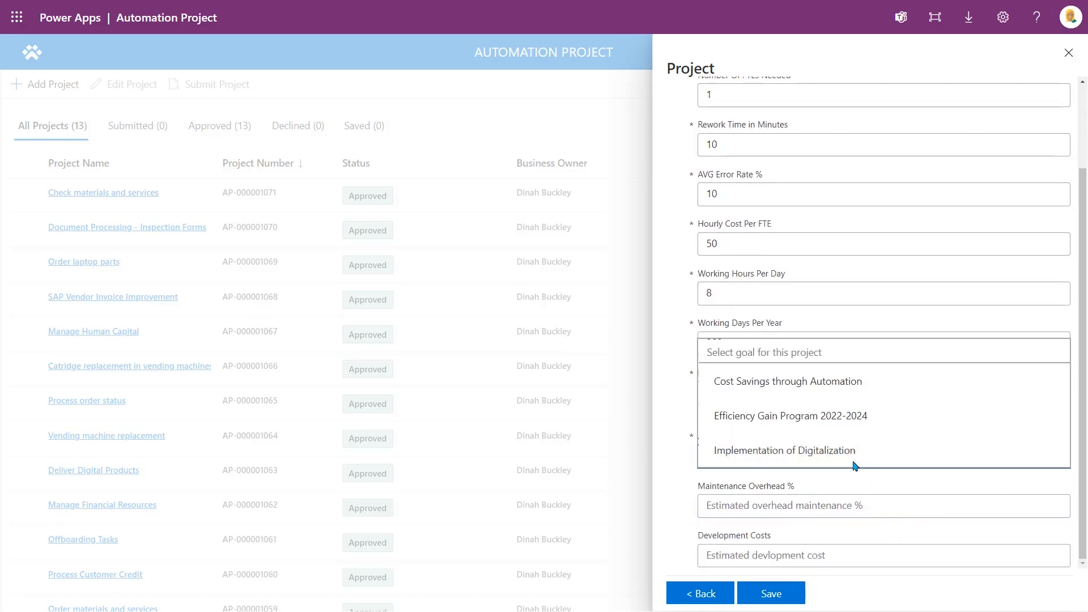
{"action": "left_click", "coordinate": [816, 381]}
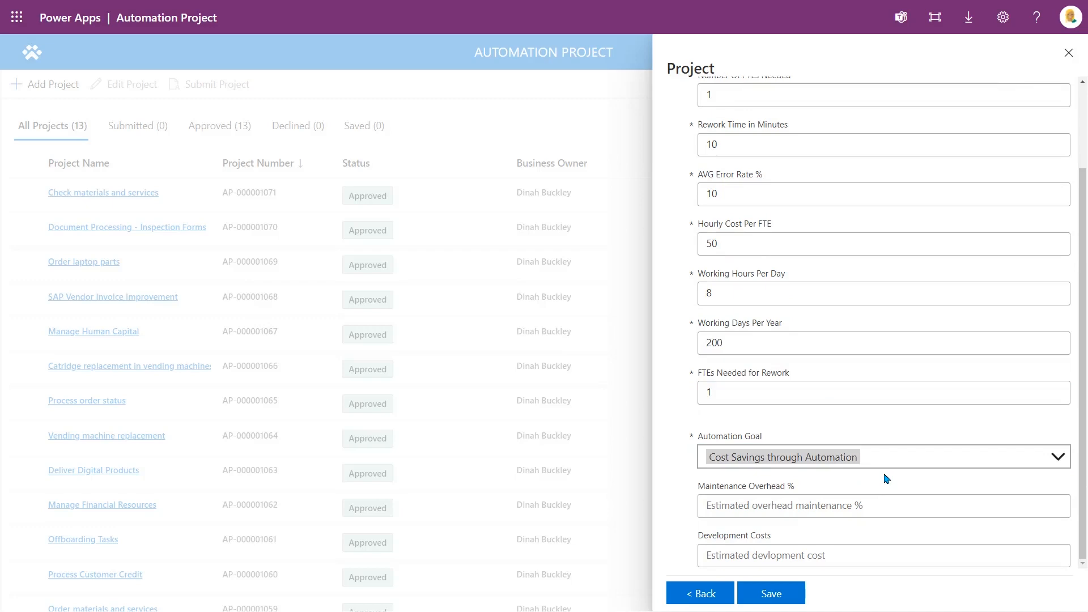
- Set the maintenance overhead to 5% and move on to the development costs
{"action": "left_click", "coordinate": [869, 505]}
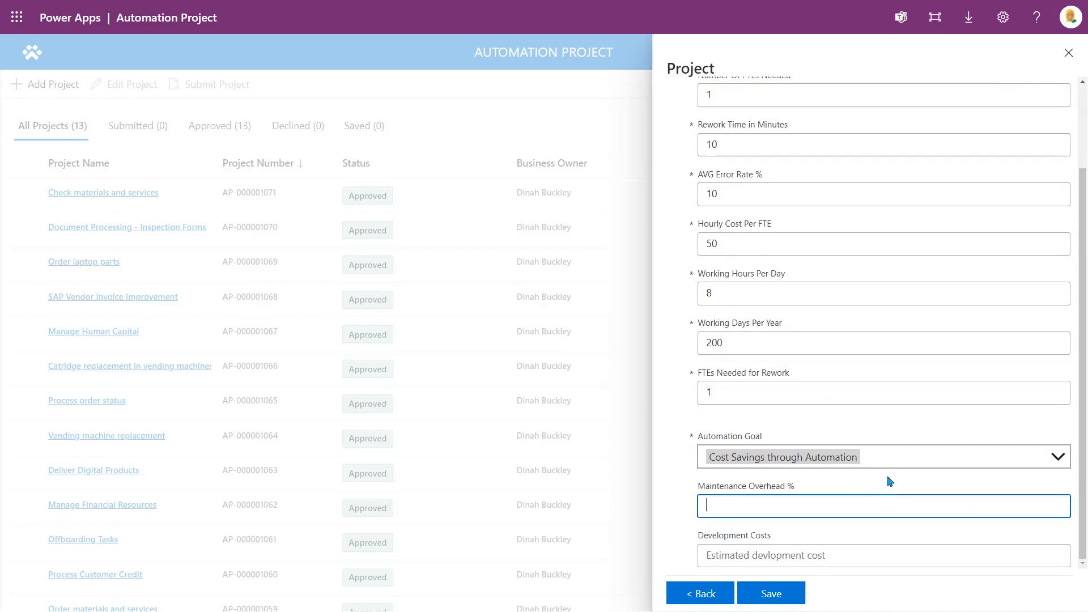
{"action": "left_click", "coordinate": [882, 503]}
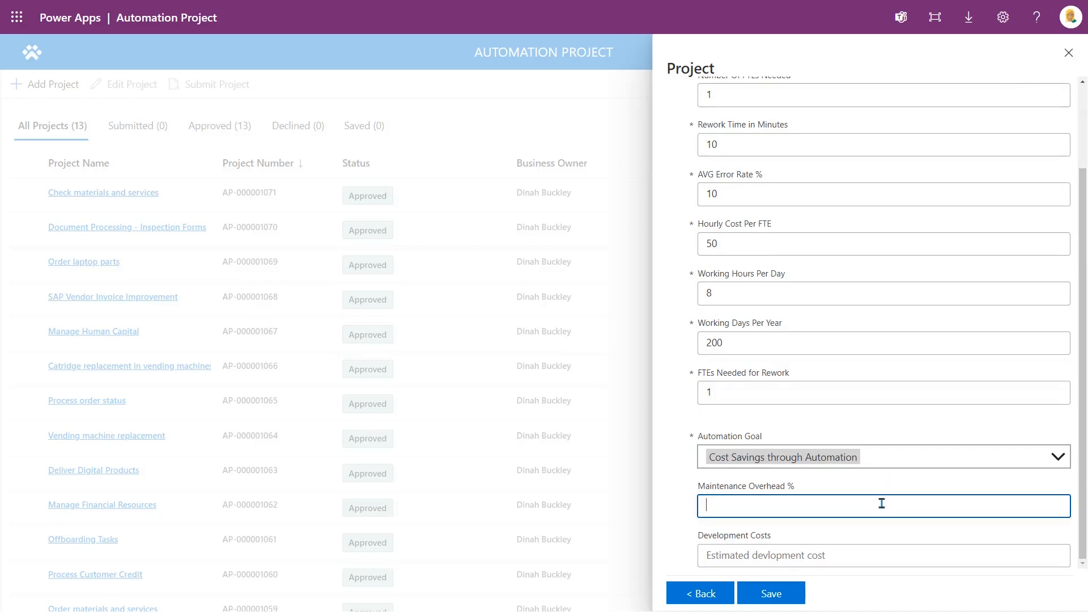
{"action": "type", "text": "5"}
{"action": "left_click", "coordinate": [887, 552]}
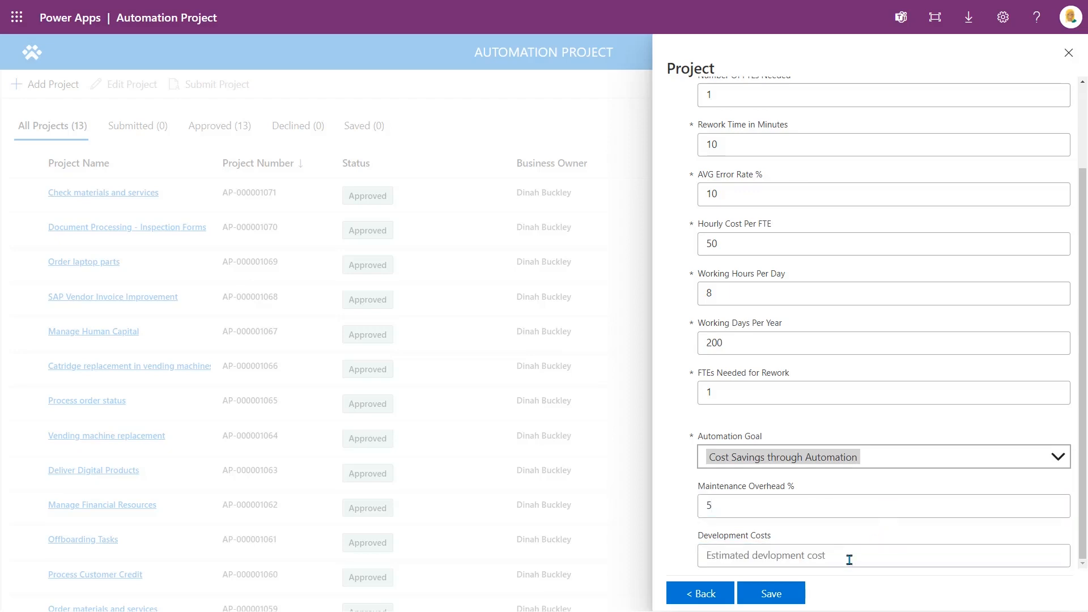
- Save the project, submit the saved Manage Financial Resources project for approval, and show the submitted projects
{"action": "left_click", "coordinate": [772, 602]}
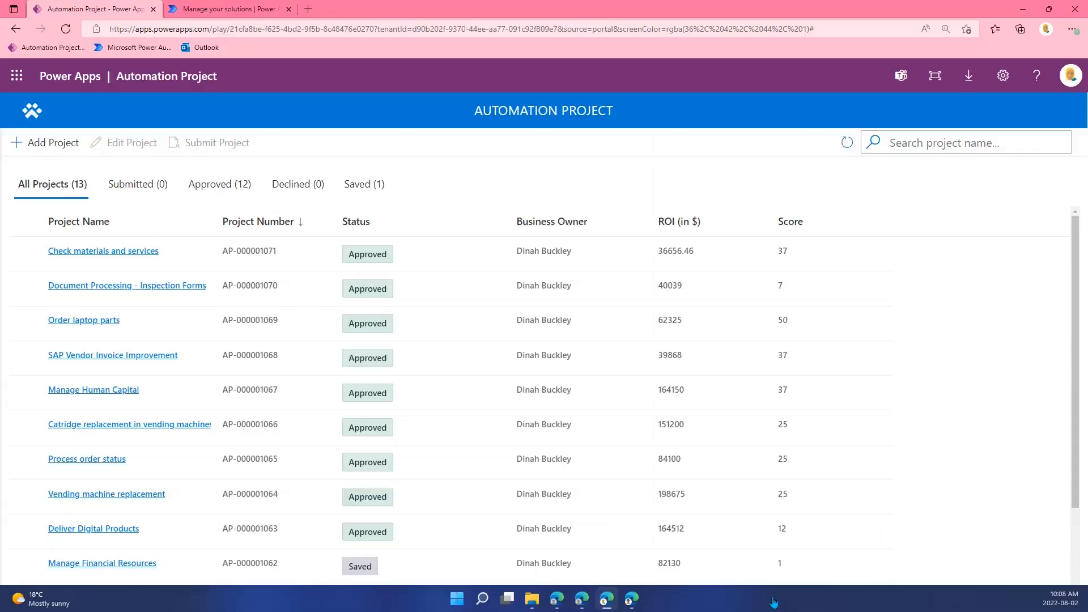
{"action": "left_click", "coordinate": [372, 194]}
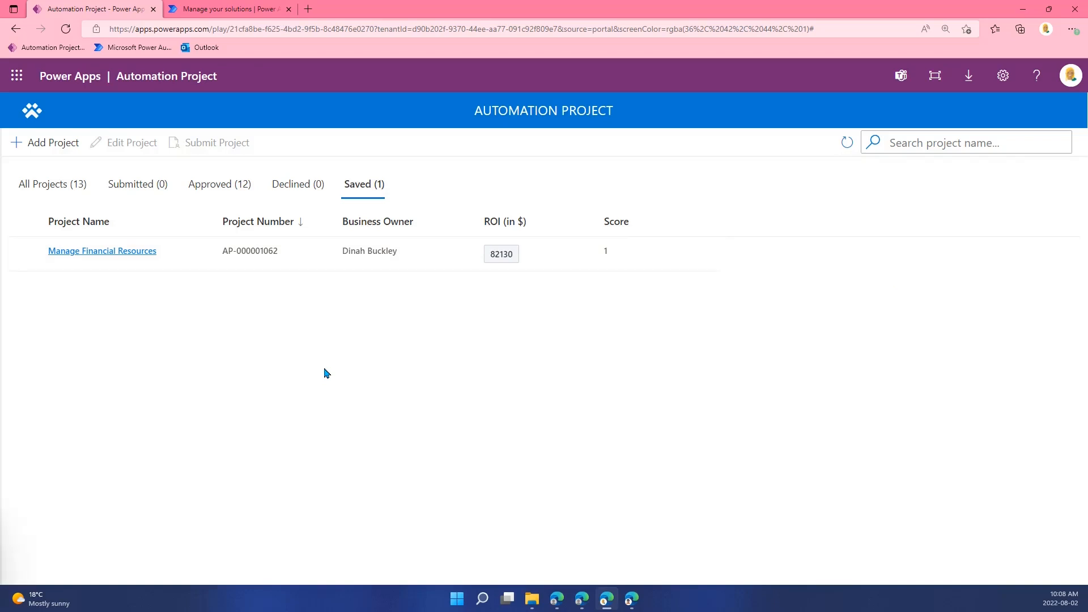
{"action": "left_click", "coordinate": [25, 251]}
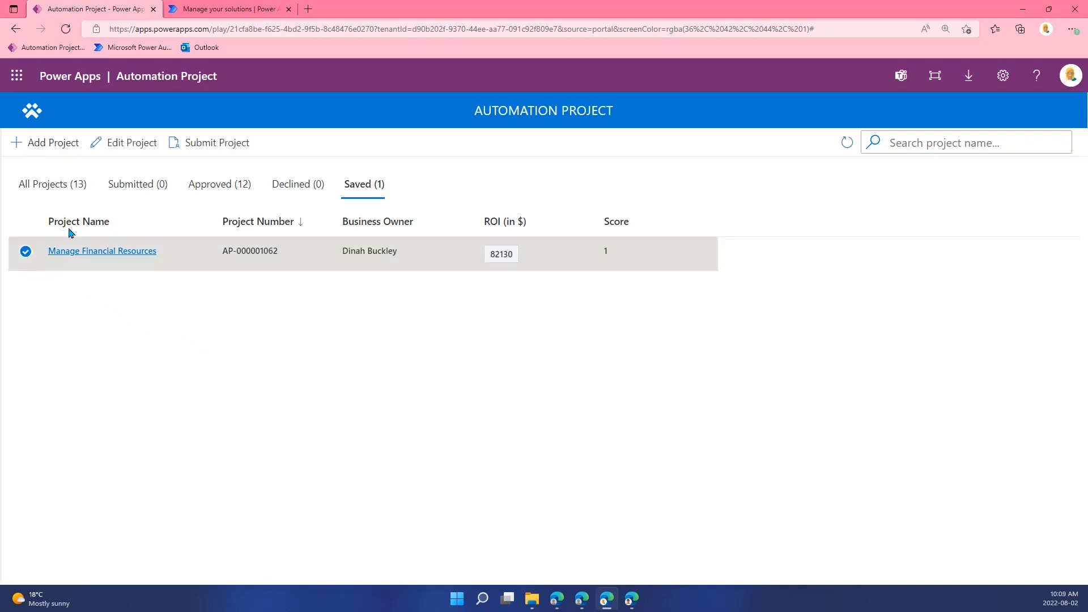
{"action": "left_click", "coordinate": [213, 149]}
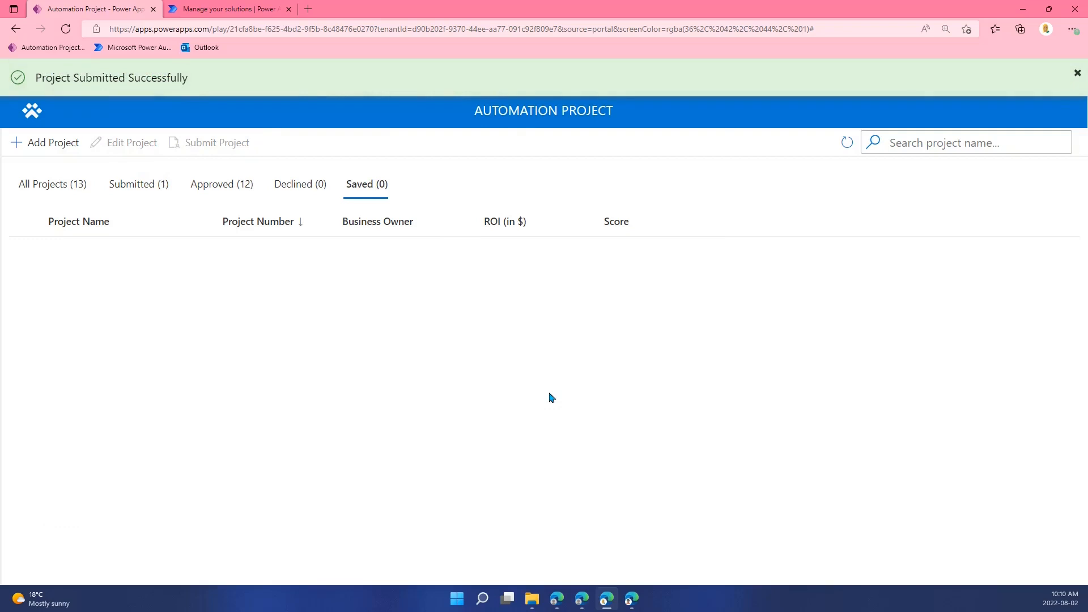
{"action": "left_click", "coordinate": [76, 186]}
{"action": "left_click", "coordinate": [133, 189]}
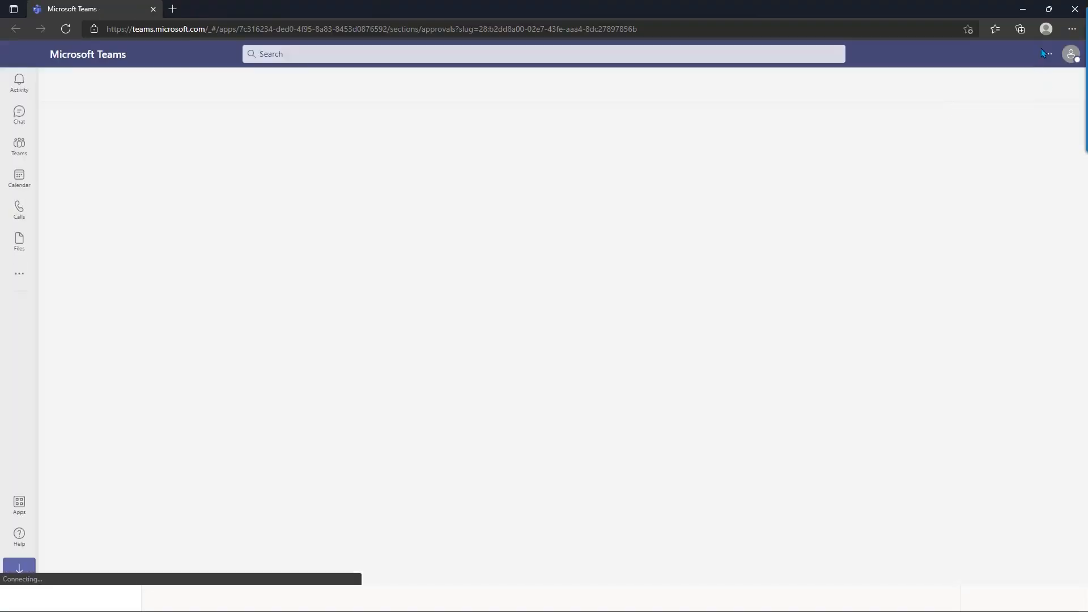
- Switch to Microsoft Teams, dismiss the desktop app recommendation and open the newest Automation Project Request from the activity feed
{"action": "left_click", "coordinate": [1046, 34]}
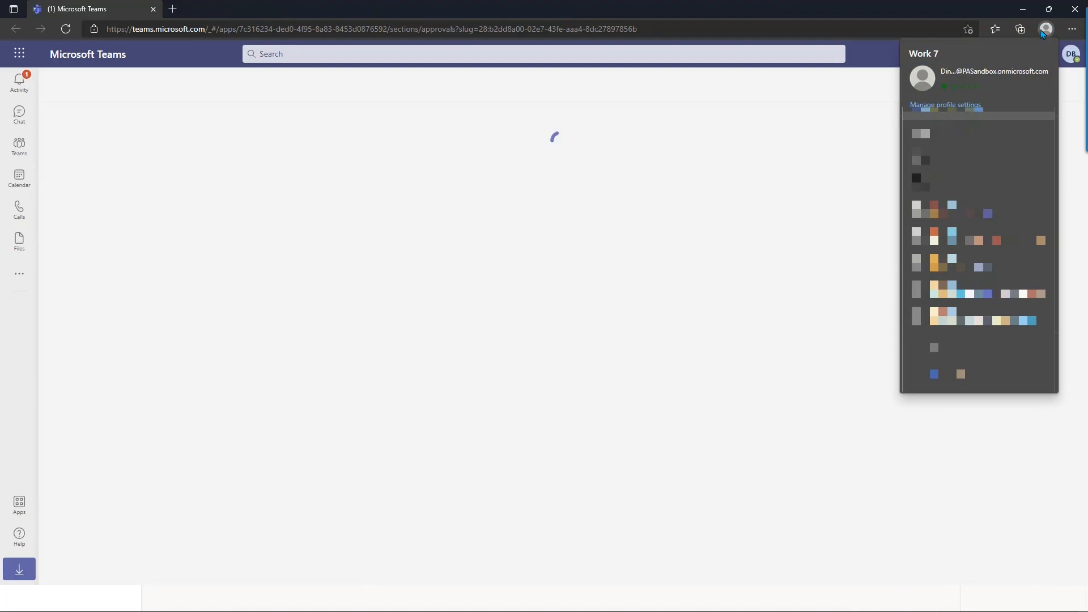
{"action": "left_click", "coordinate": [715, 168]}
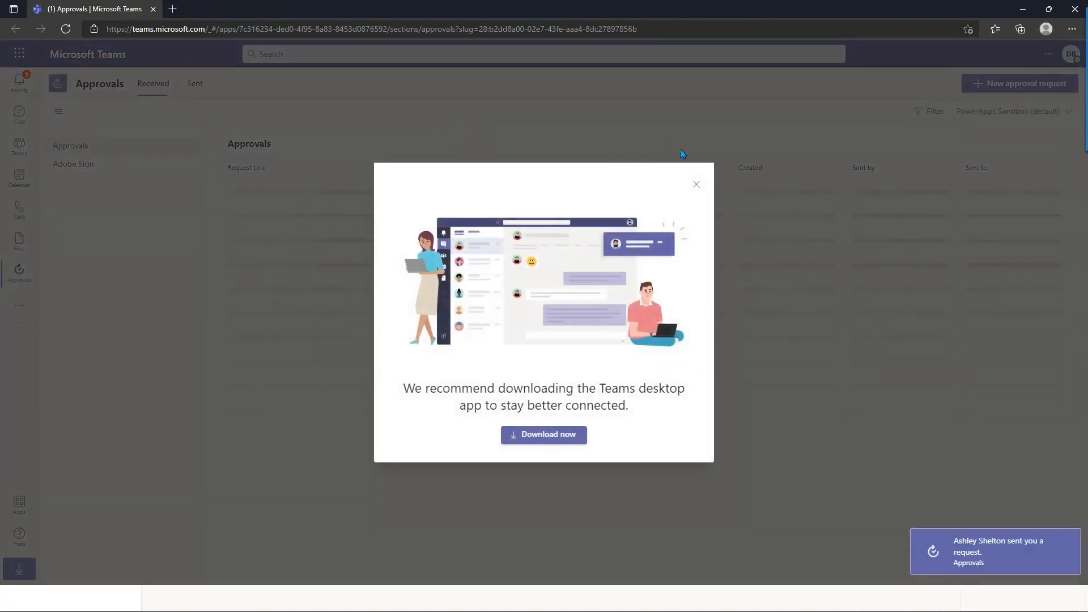
{"action": "left_click", "coordinate": [695, 183]}
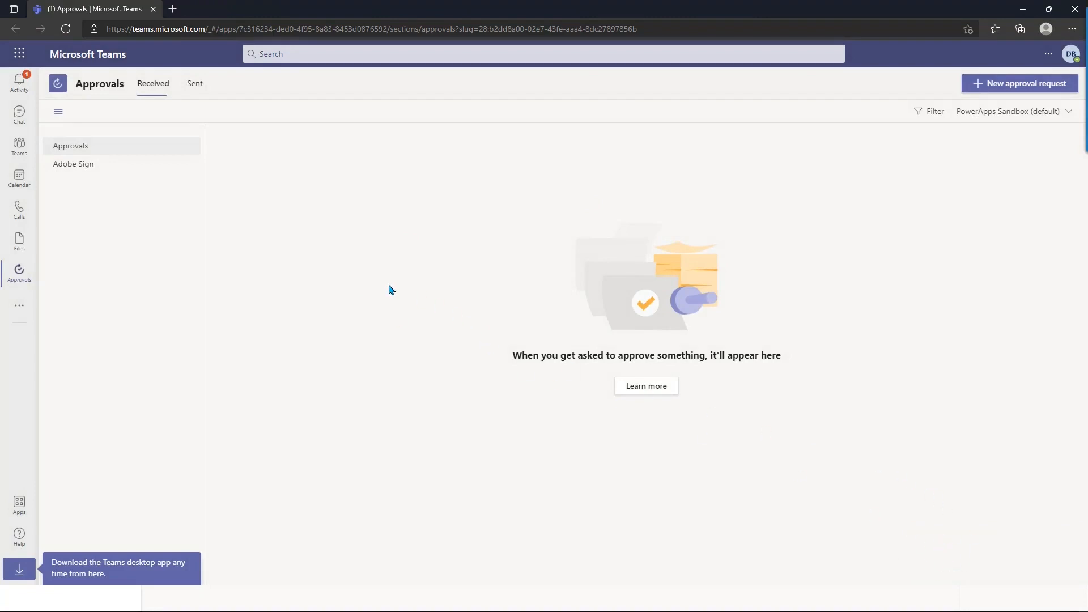
{"action": "left_click", "coordinate": [19, 82]}
{"action": "left_click", "coordinate": [99, 132]}
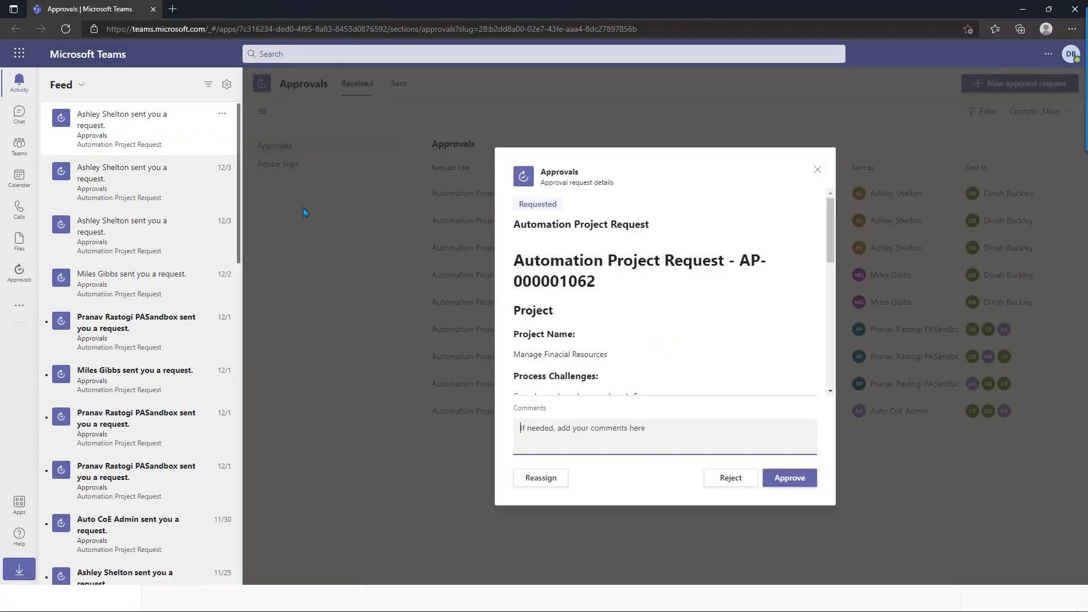
- Review the approval request's project name, process challenges, business owner, ROI saving potential and complexity score
{"action": "scroll", "coordinate": [662, 319], "scroll_direction": "down", "scroll_amount": 2}
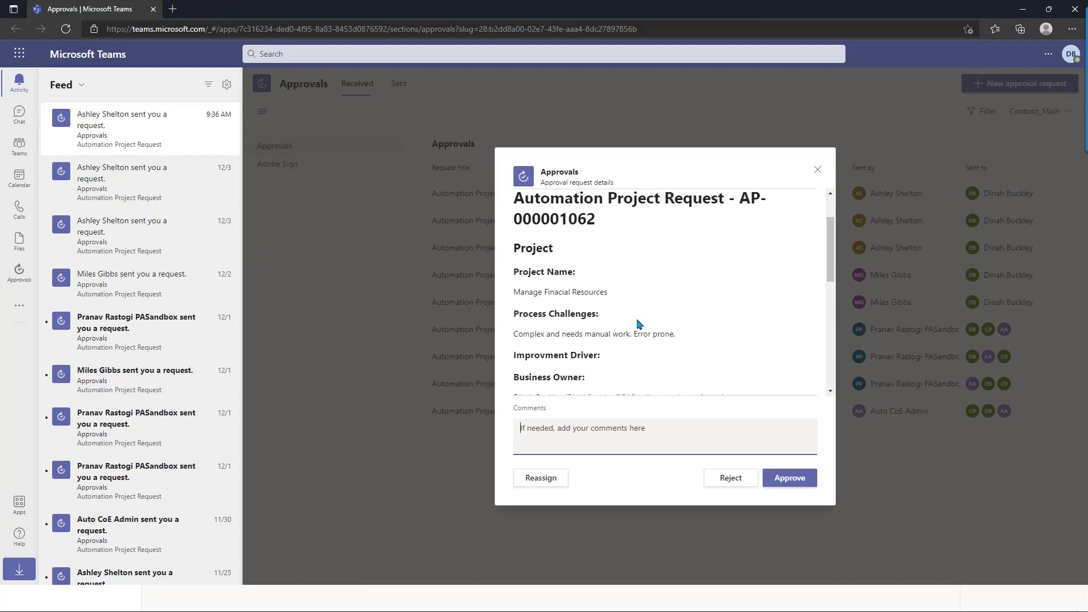
{"action": "scroll", "coordinate": [646, 323], "scroll_direction": "up", "scroll_amount": 2}
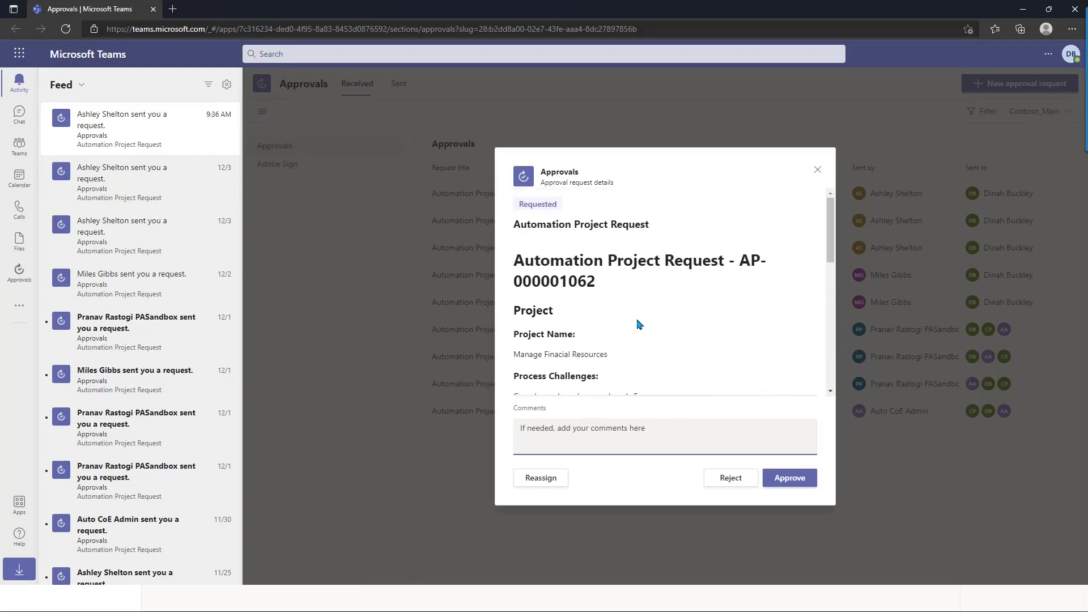
{"action": "scroll", "coordinate": [639, 324], "scroll_direction": "down", "scroll_amount": 1}
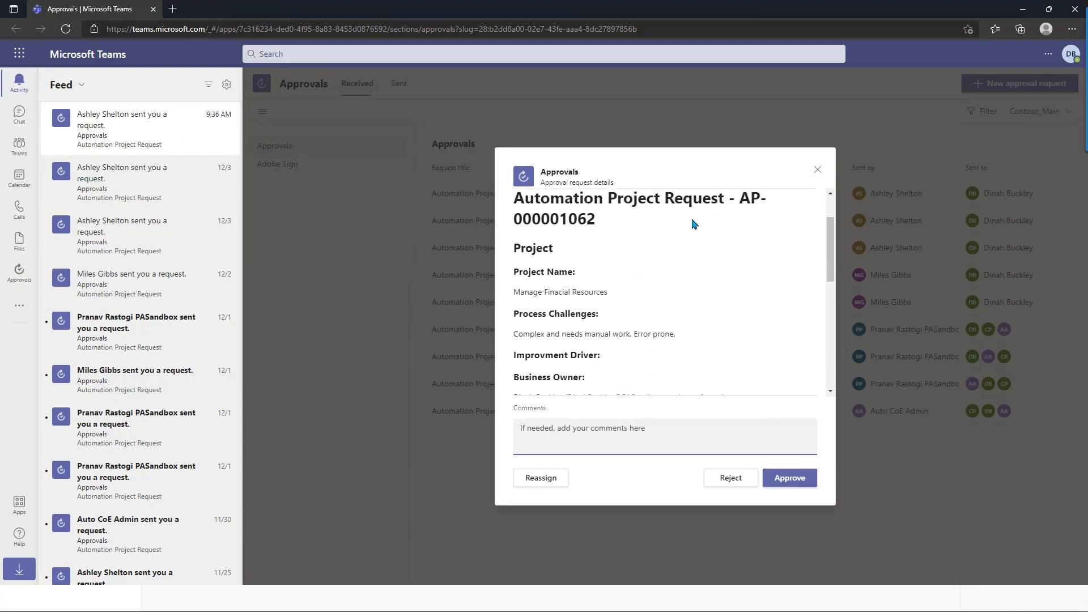
{"action": "scroll", "coordinate": [560, 245], "scroll_direction": "down", "scroll_amount": 1}
{"action": "left_click_drag", "start_coordinate": [513, 262], "coordinate": [610, 260]}
{"action": "left_click", "coordinate": [610, 260]}
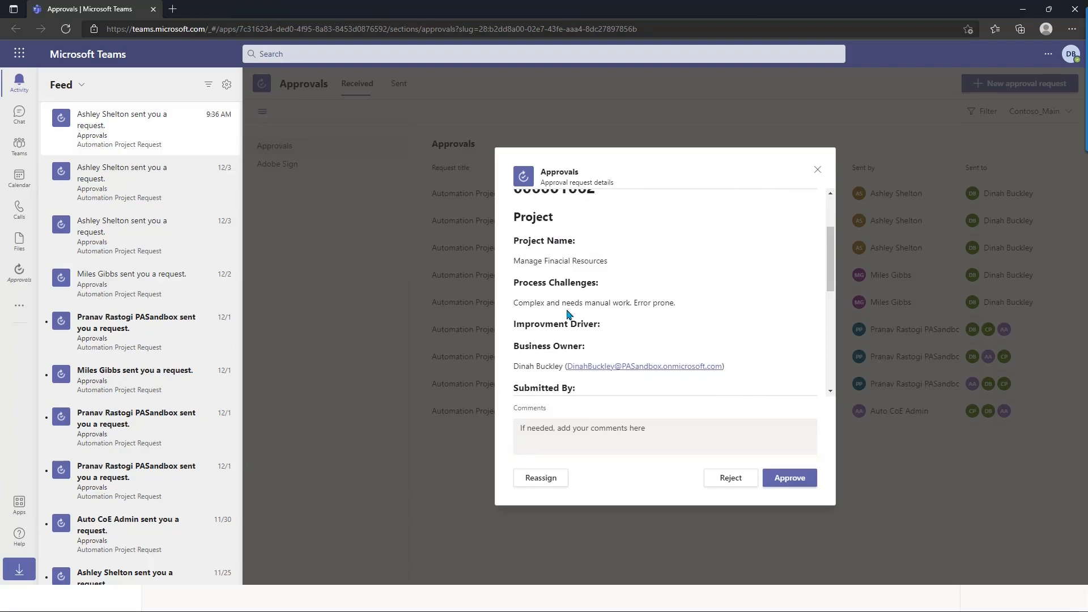
{"action": "scroll", "coordinate": [574, 317], "scroll_direction": "down", "scroll_amount": 1}
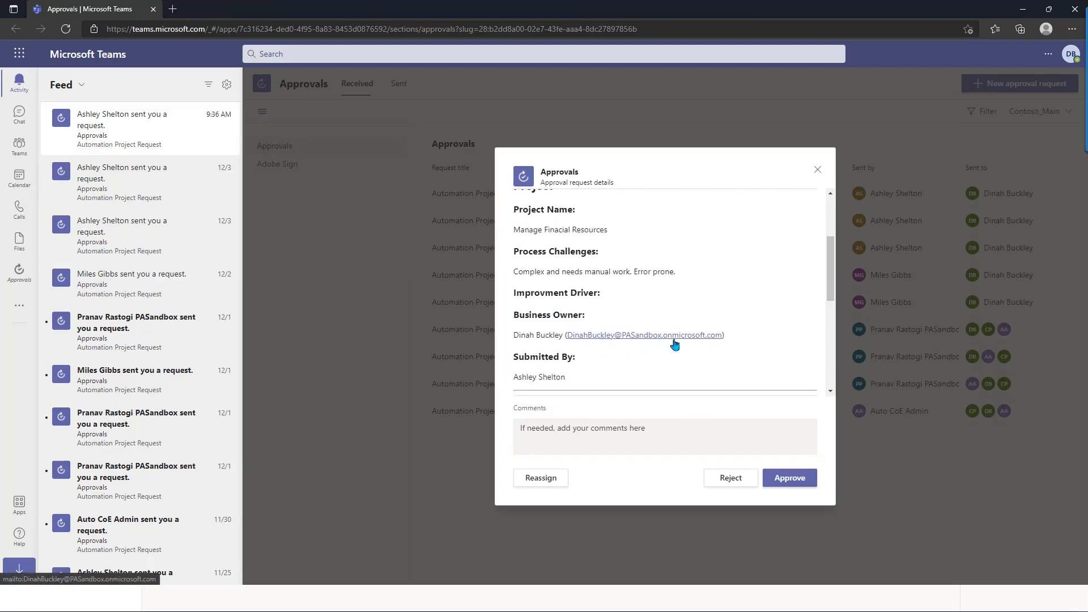
{"action": "scroll", "coordinate": [609, 337], "scroll_direction": "down", "scroll_amount": 3}
{"action": "scroll", "coordinate": [603, 320], "scroll_direction": "down", "scroll_amount": 4}
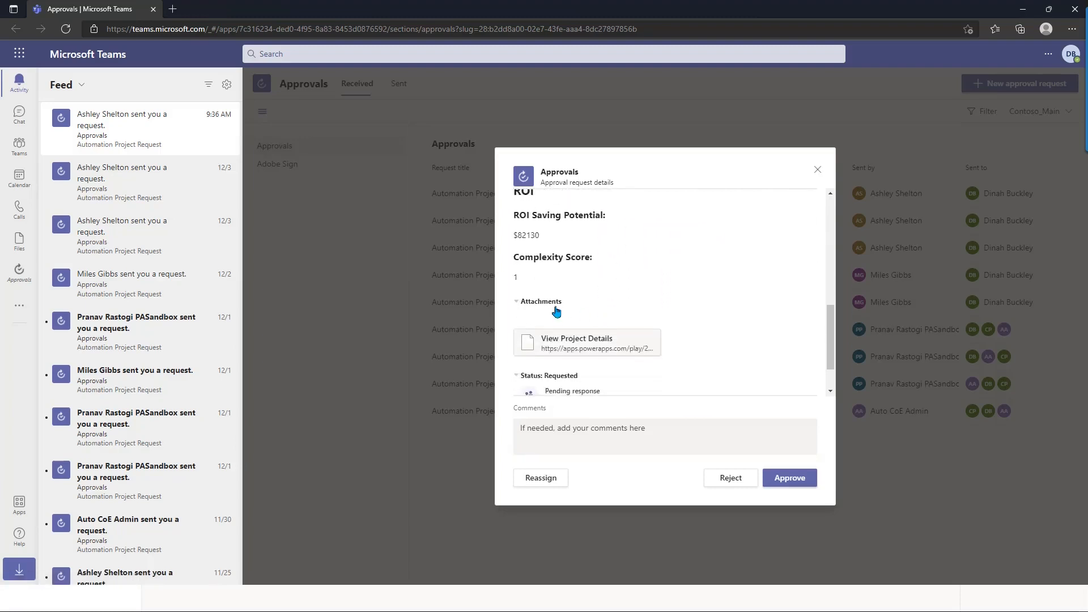
- Open the request's attached project details and approve the Automation Project Request
{"action": "scroll", "coordinate": [558, 335], "scroll_direction": "down", "scroll_amount": 1}
{"action": "left_click", "coordinate": [580, 317]}
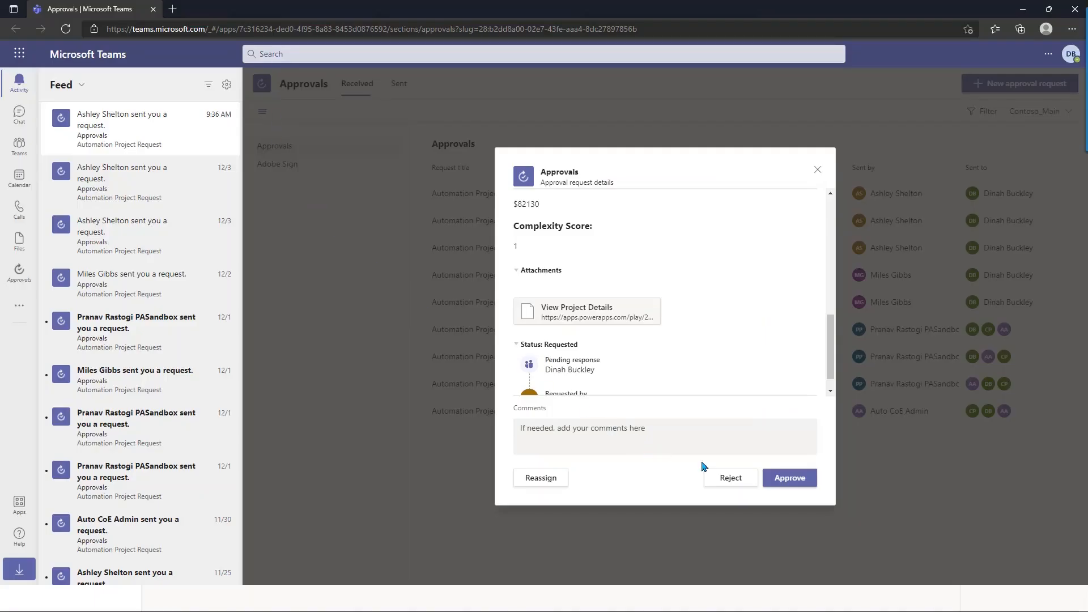
{"action": "left_click", "coordinate": [787, 476]}
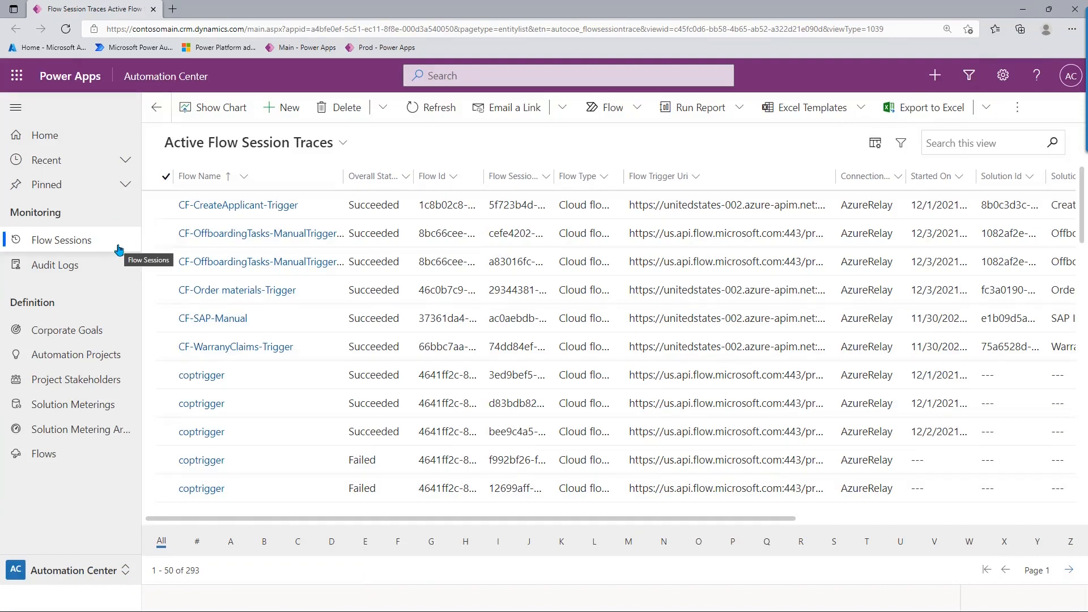
- Switch to Automation Center and open the related environments of the Manage Finacial Resources automation project
{"action": "left_click", "coordinate": [82, 360]}
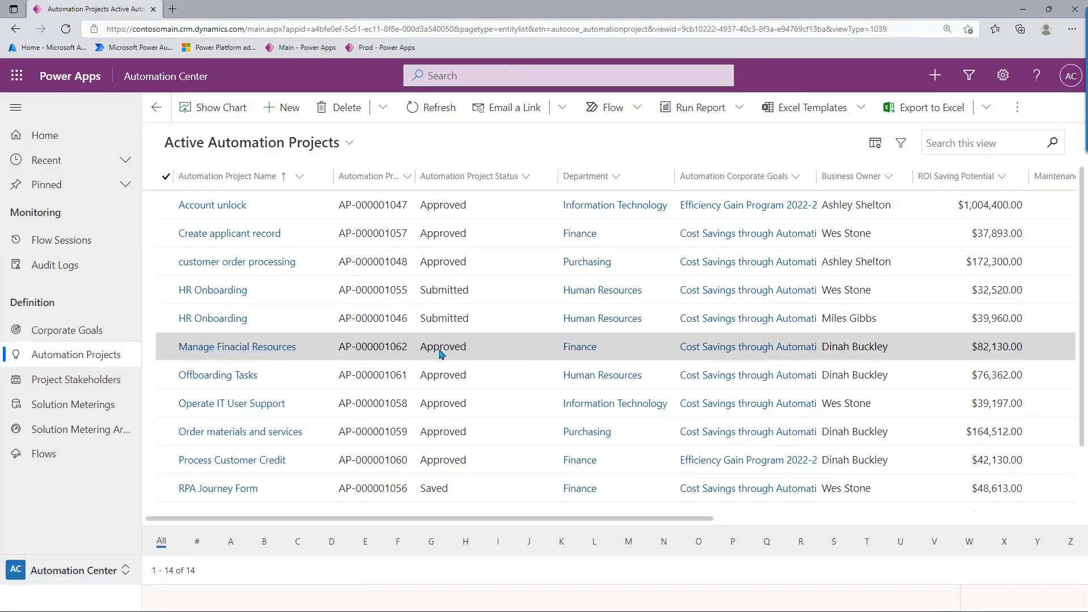
{"action": "left_click", "coordinate": [254, 352]}
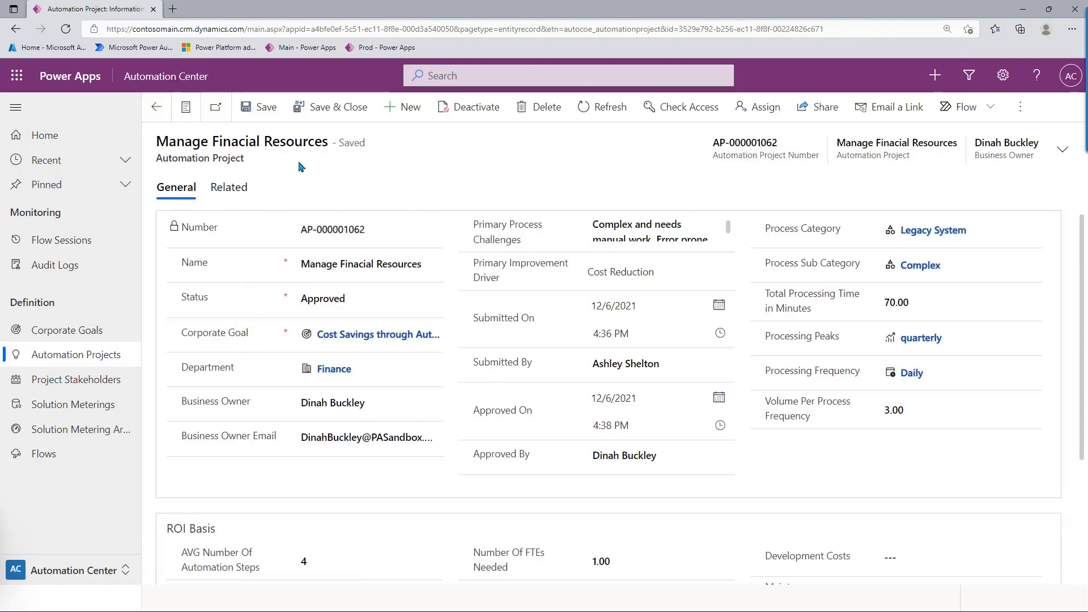
{"action": "left_click", "coordinate": [227, 187]}
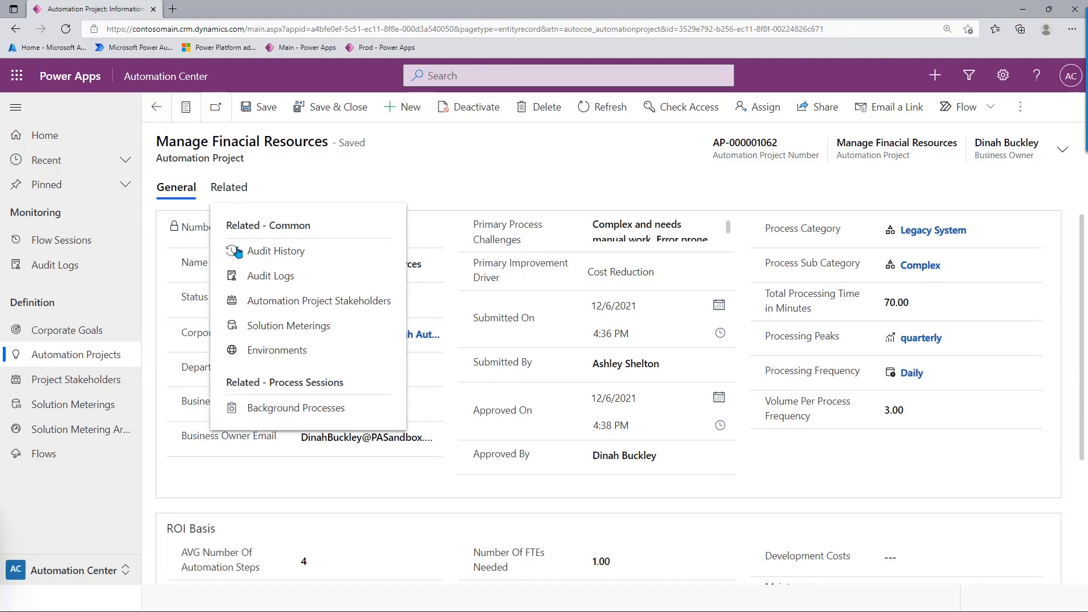
{"action": "left_click", "coordinate": [278, 359]}
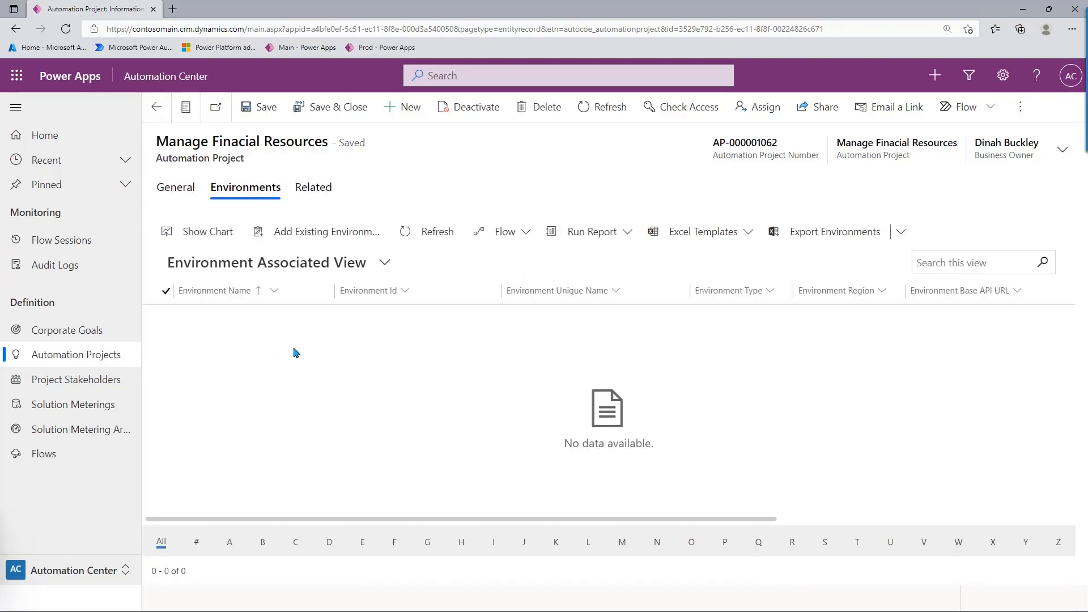
- Add the existing Constoso_Prod environment to the automation project, then save and close the record
{"action": "left_click", "coordinate": [333, 238]}
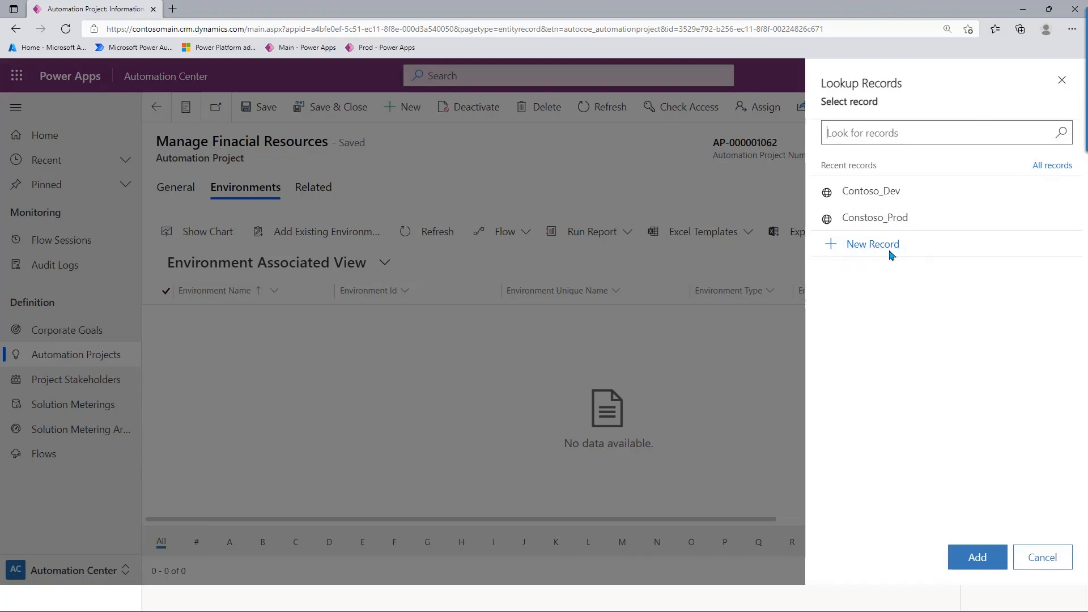
{"action": "left_click", "coordinate": [885, 221]}
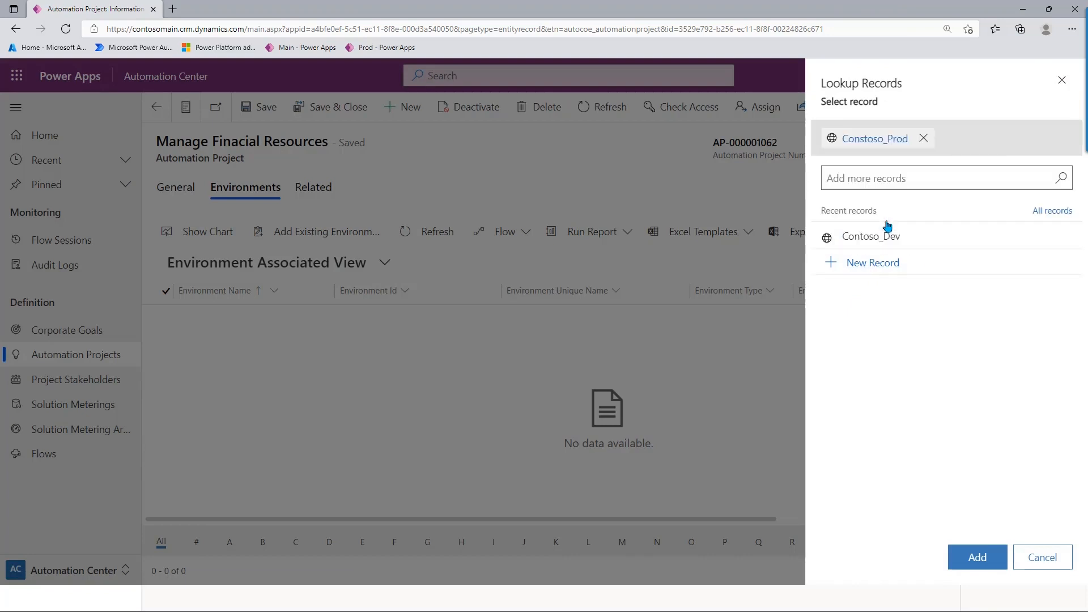
{"action": "left_click", "coordinate": [983, 566]}
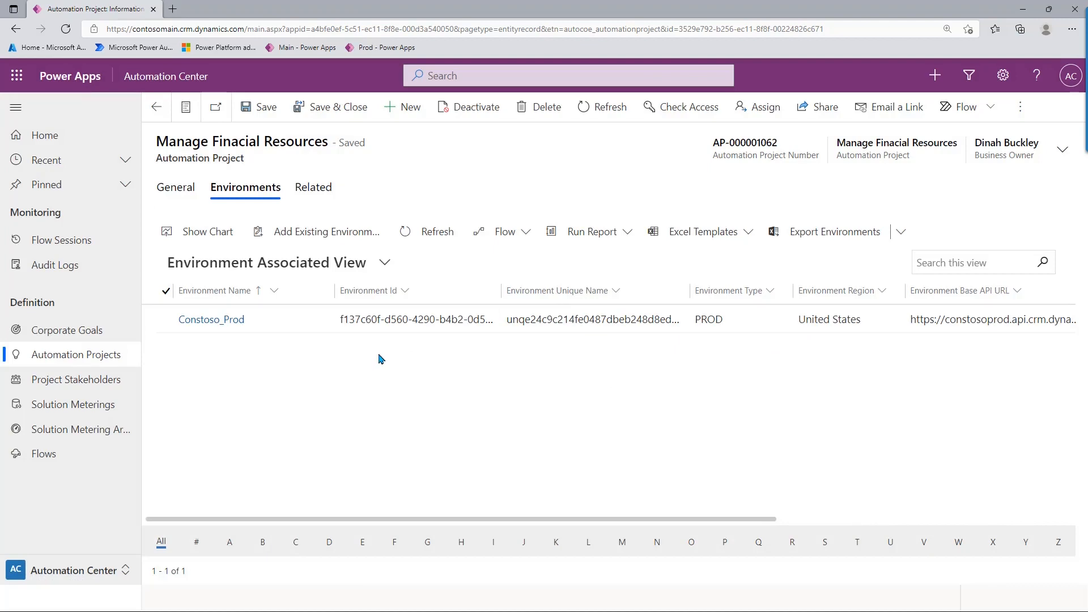
{"action": "left_click", "coordinate": [350, 107]}
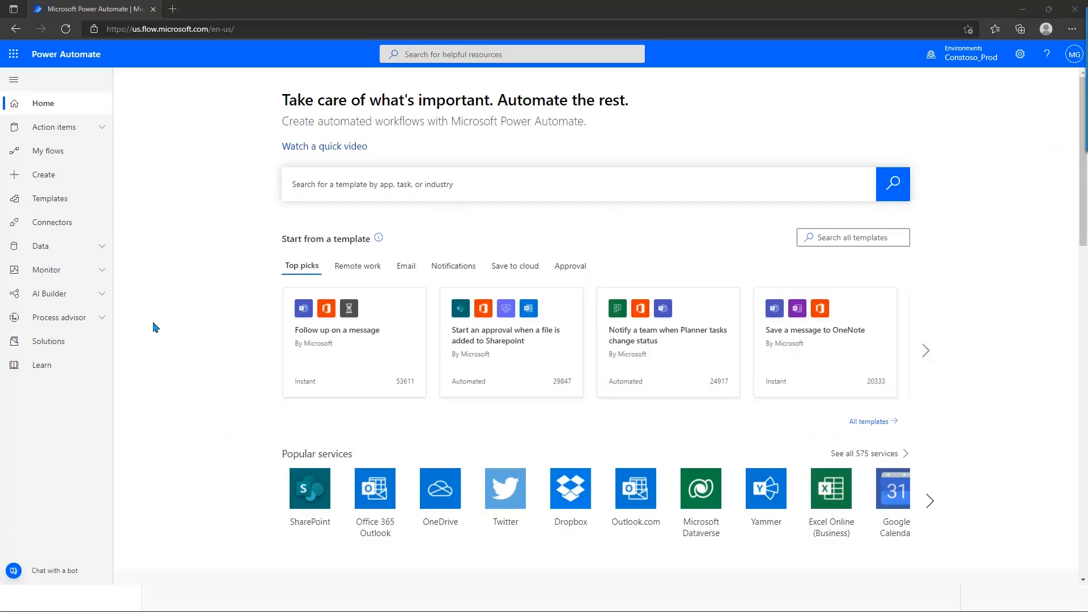
- Switch to Power Automate, check the signed-in account and start a new solution with the display name "Manage Financial Resources"
{"action": "left_click", "coordinate": [1073, 54]}
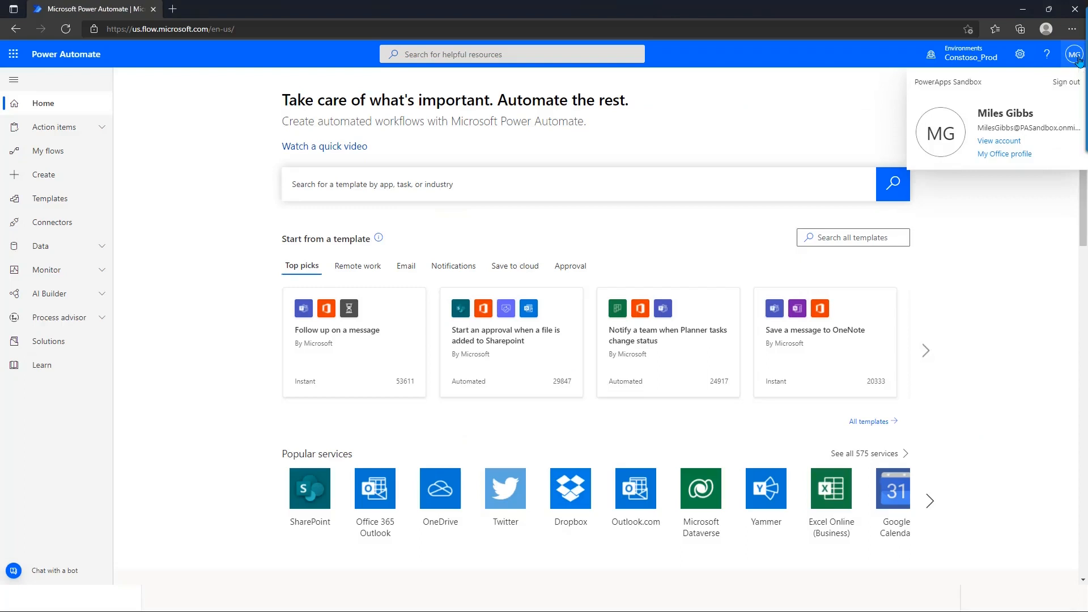
{"action": "left_click", "coordinate": [1074, 59]}
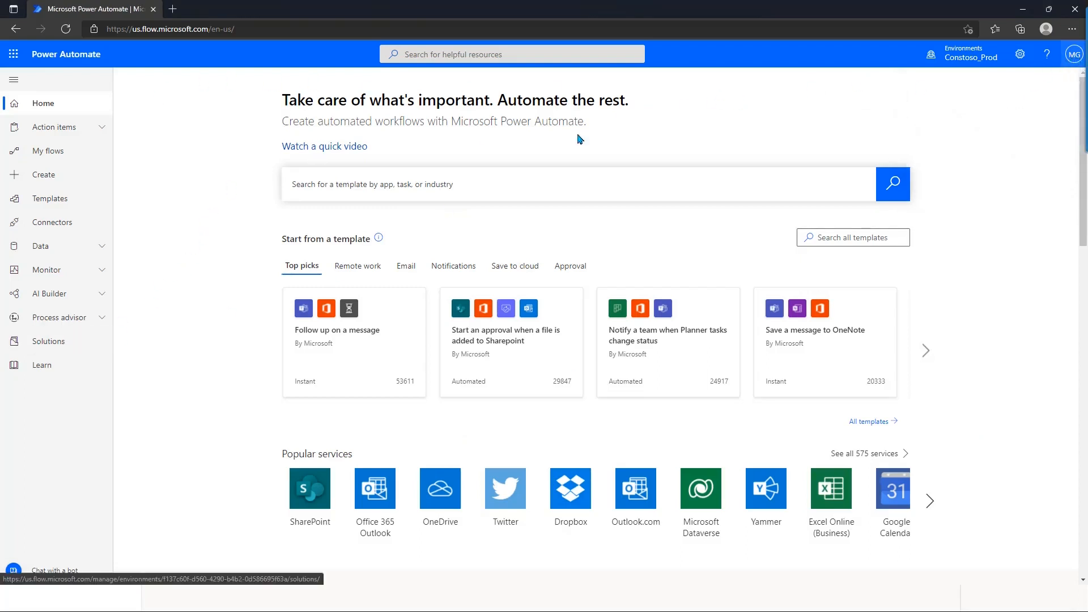
{"action": "left_click", "coordinate": [48, 341]}
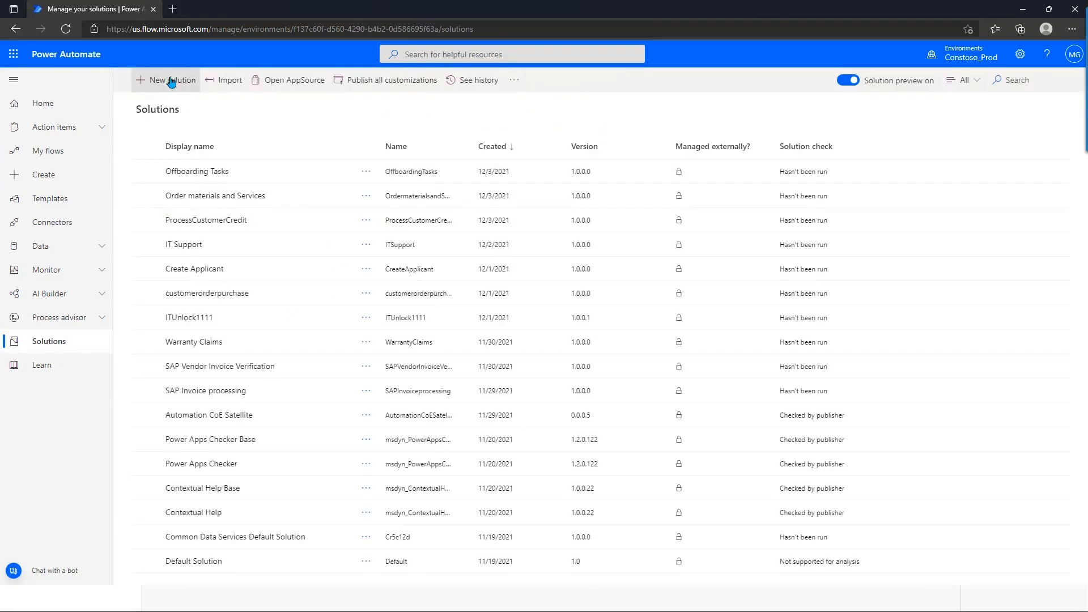
{"action": "left_click", "coordinate": [171, 83]}
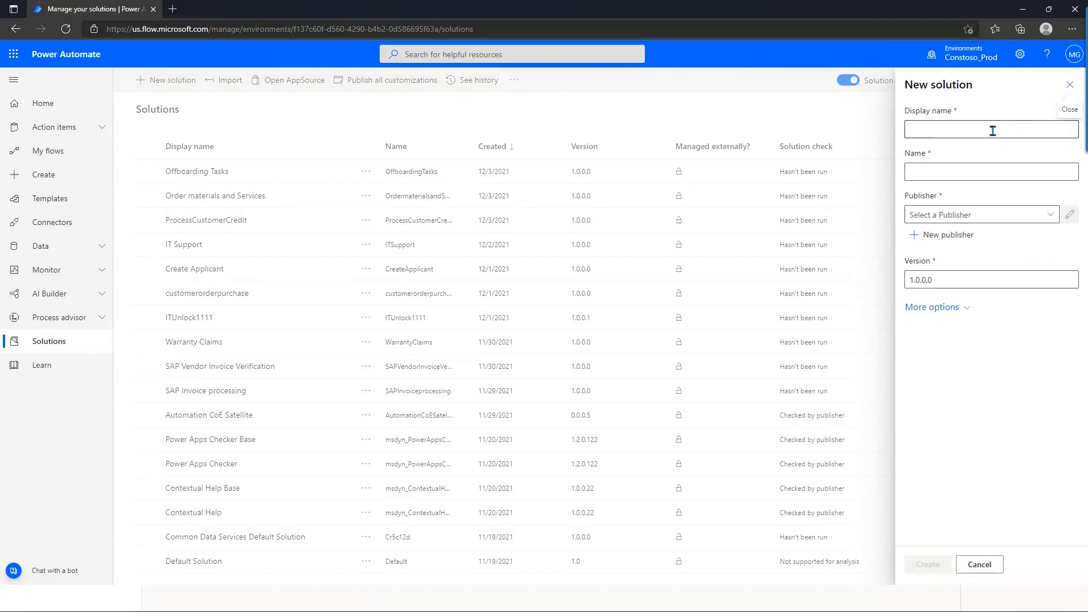
{"action": "type", "text": "Manage Financial Resources"}
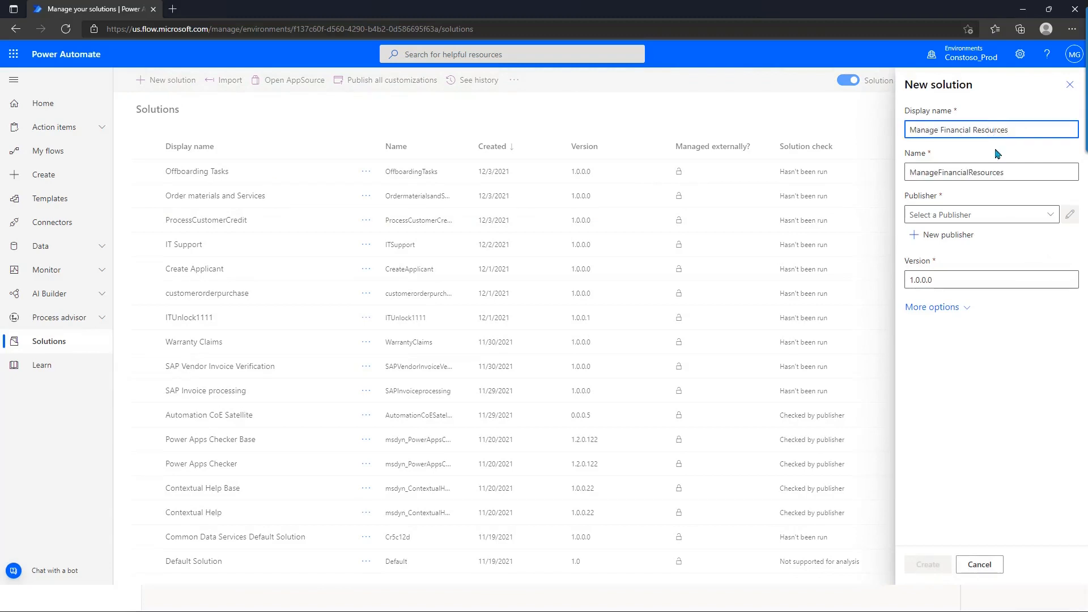
- Examine the available publishers and the new publisher's properties, including its prefix, without creating a publisher
{"action": "left_click", "coordinate": [1049, 214]}
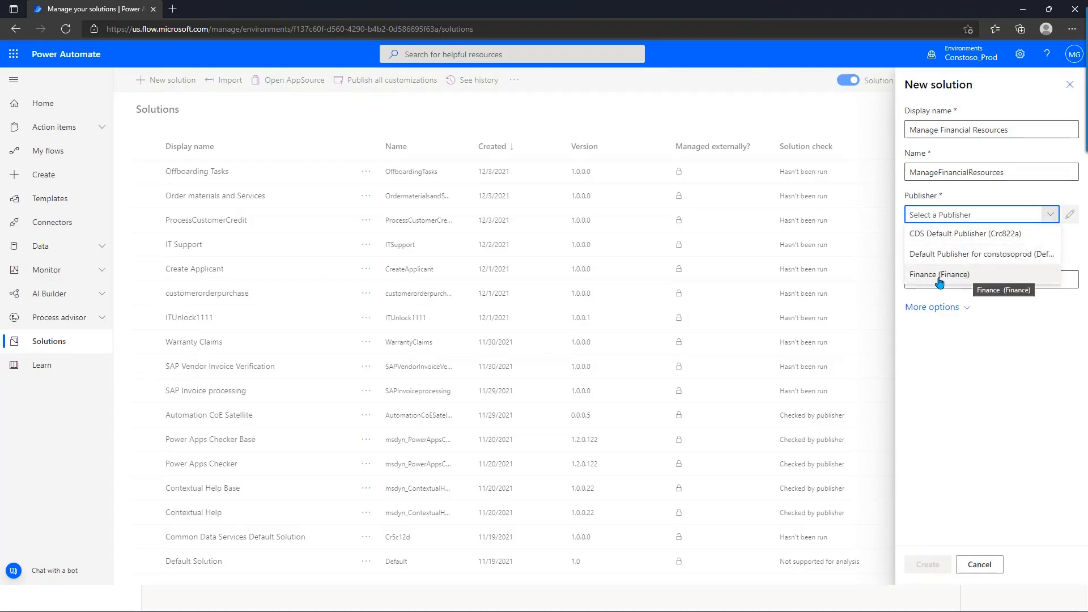
{"action": "left_click", "coordinate": [1049, 215]}
{"action": "left_click", "coordinate": [1049, 214]}
{"action": "left_click", "coordinate": [1049, 214]}
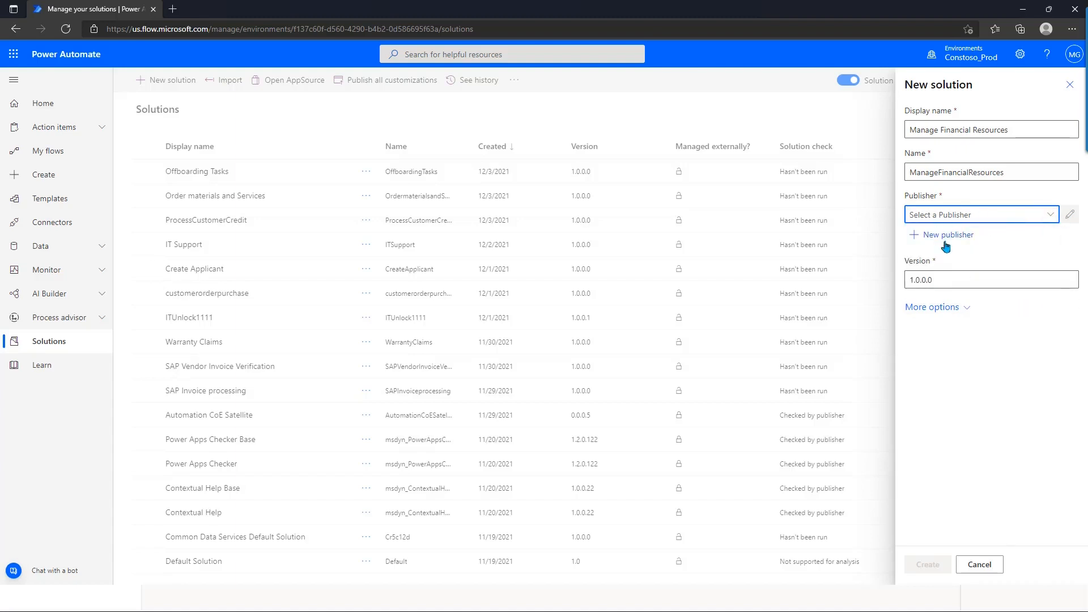
{"action": "left_click", "coordinate": [941, 235]}
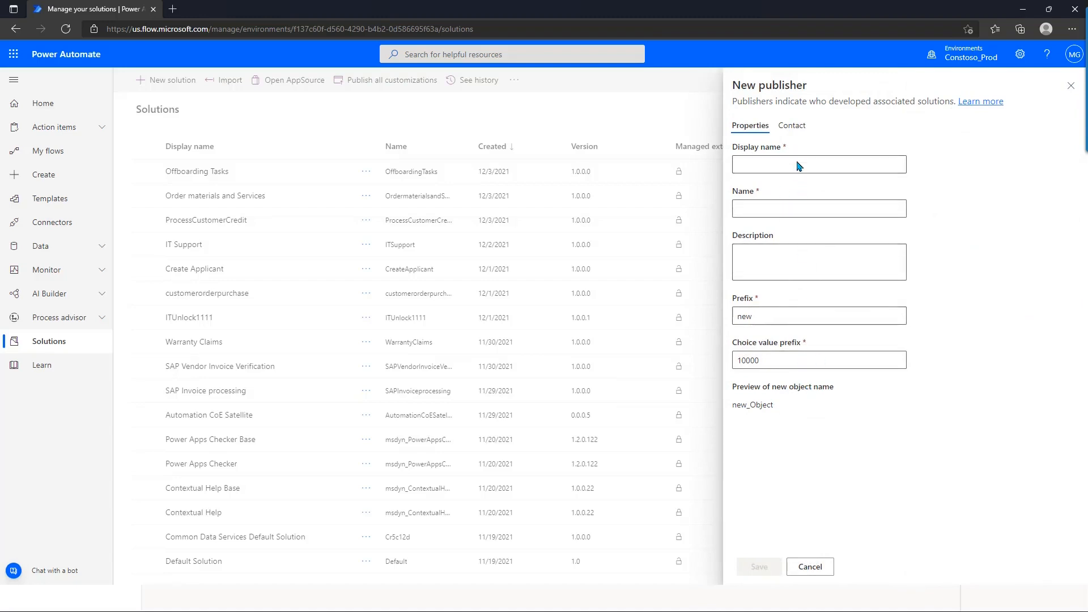
{"action": "left_click_drag", "start_coordinate": [769, 316], "coordinate": [744, 316]}
{"action": "left_click", "coordinate": [764, 316]}
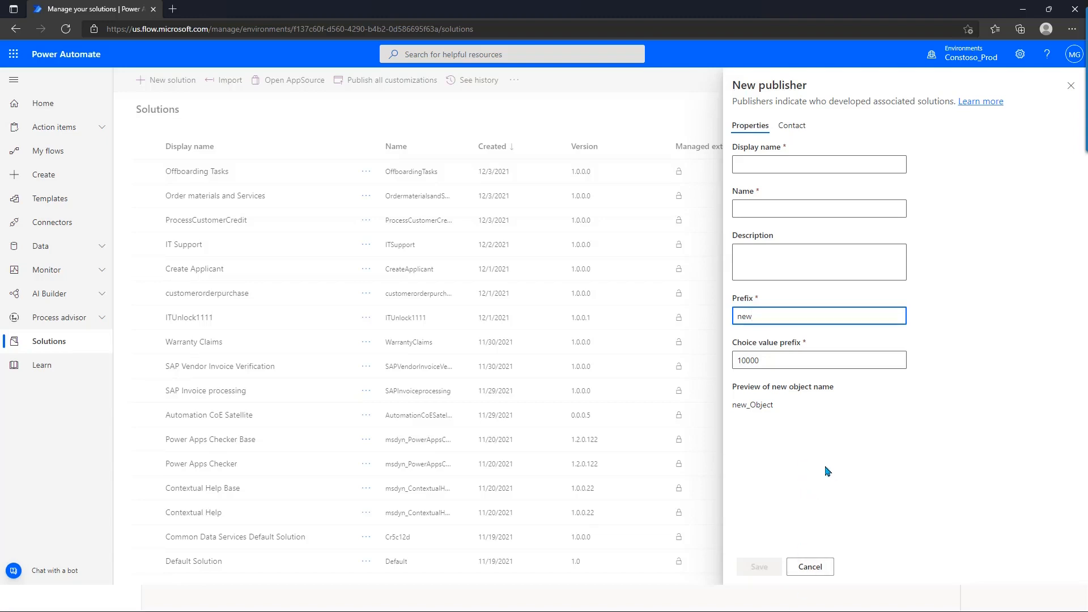
{"action": "left_click", "coordinate": [805, 568]}
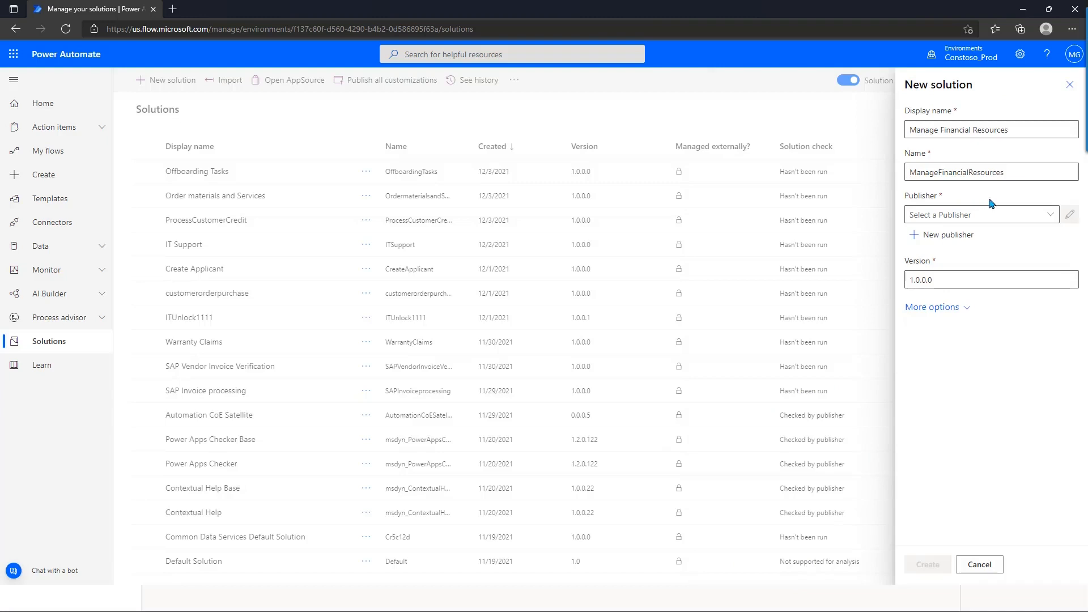
- Assign the Finance publisher to the new Manage Financial Resources solution and create it
{"action": "left_click", "coordinate": [1049, 214]}
{"action": "left_click", "coordinate": [943, 275]}
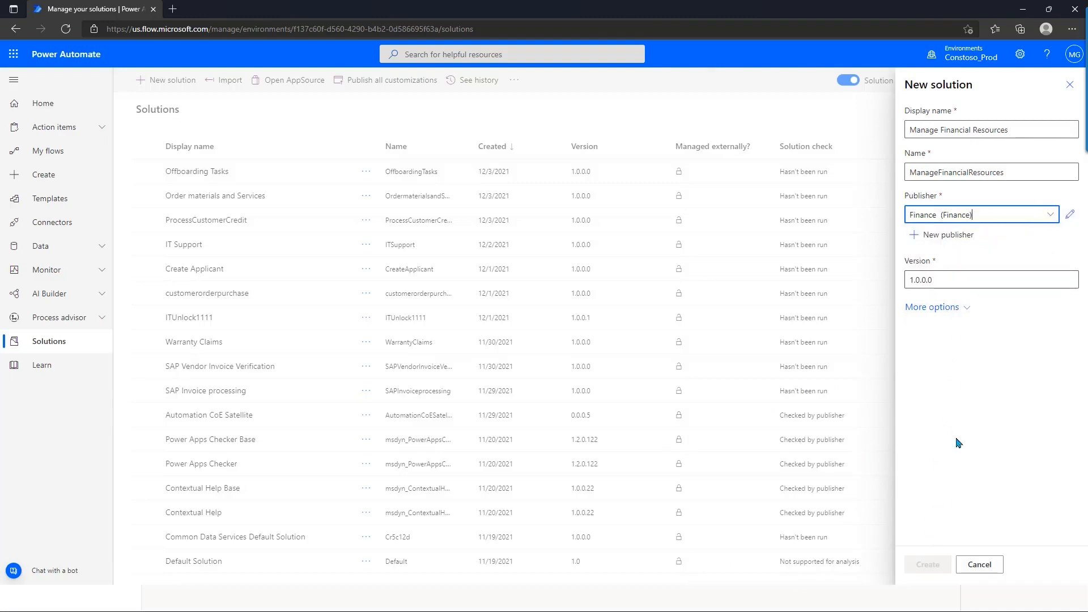
{"action": "left_click", "coordinate": [1023, 126]}
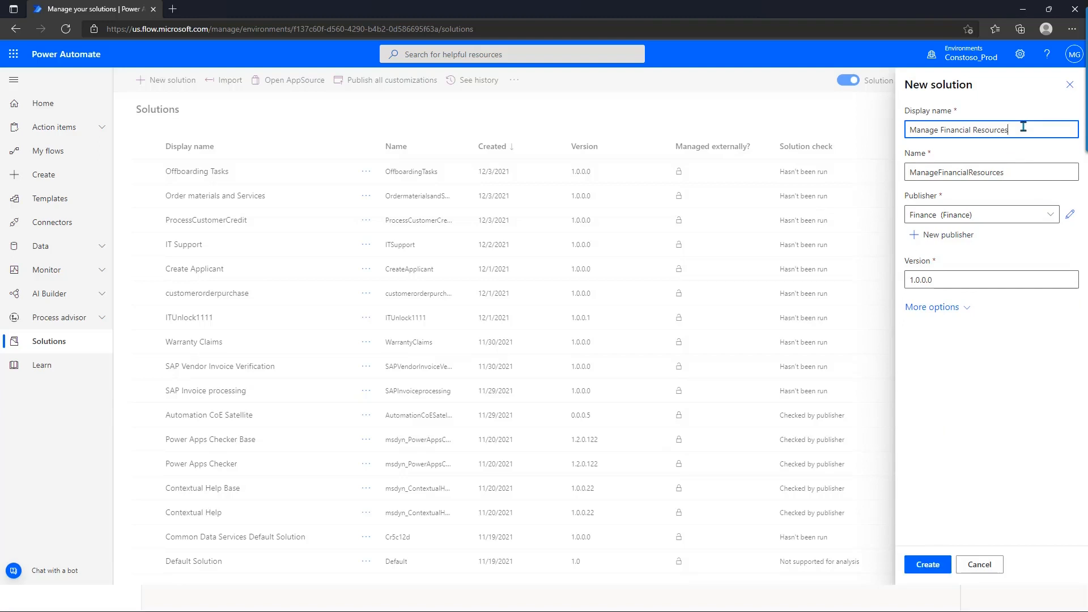
{"action": "left_click", "coordinate": [942, 565]}
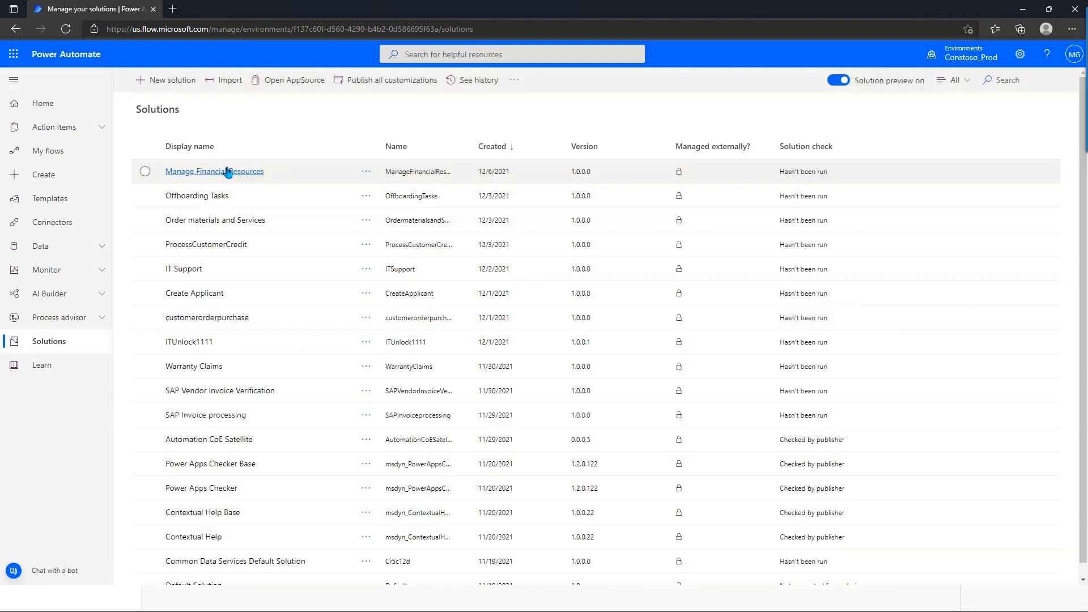
- Open the Manage Financial Resources solution and start a new desktop flow inside it
{"action": "left_click", "coordinate": [234, 178]}
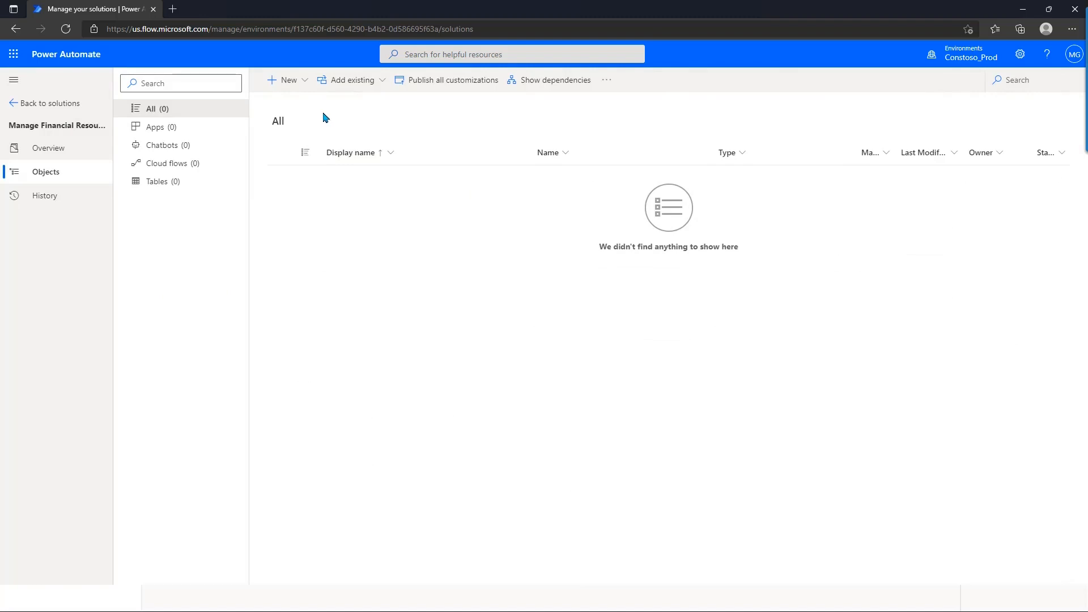
{"action": "left_click", "coordinate": [295, 85]}
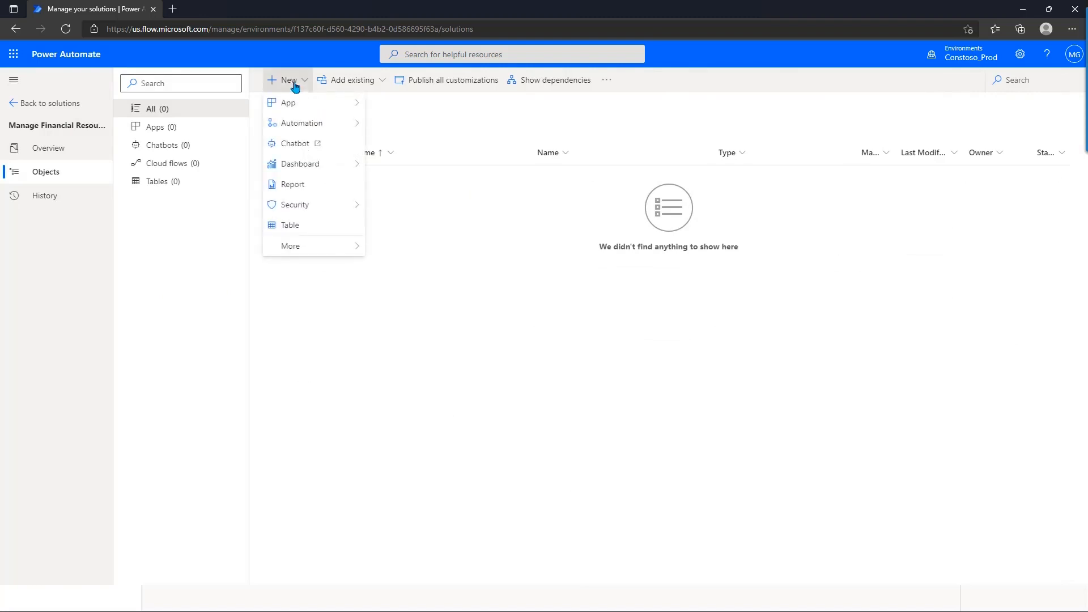
{"action": "mouse_move", "coordinate": [323, 127]}
{"action": "mouse_move", "coordinate": [428, 131]}
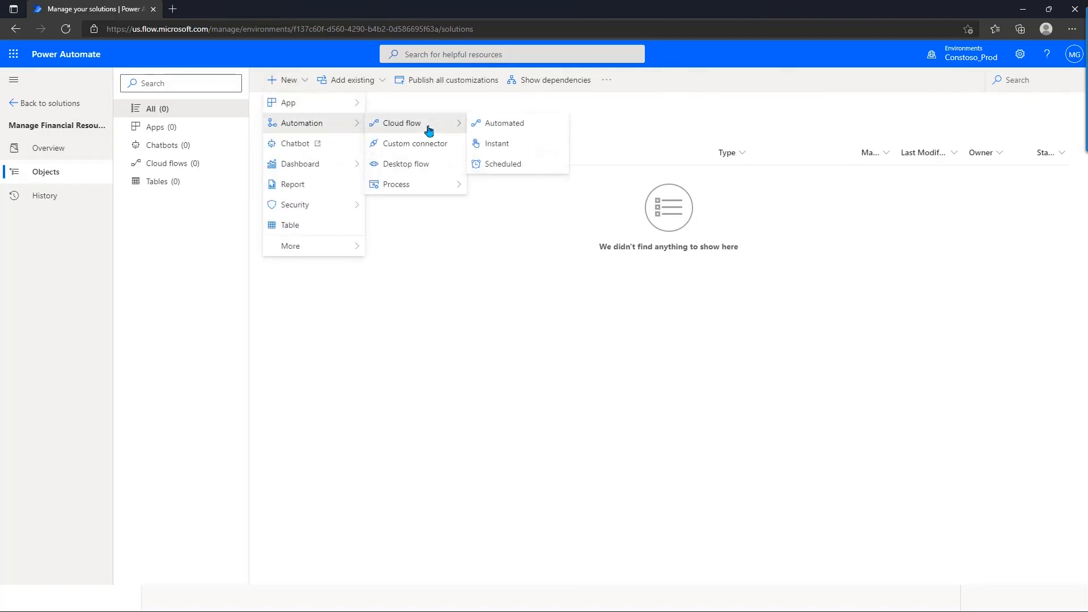
{"action": "left_click", "coordinate": [413, 168]}
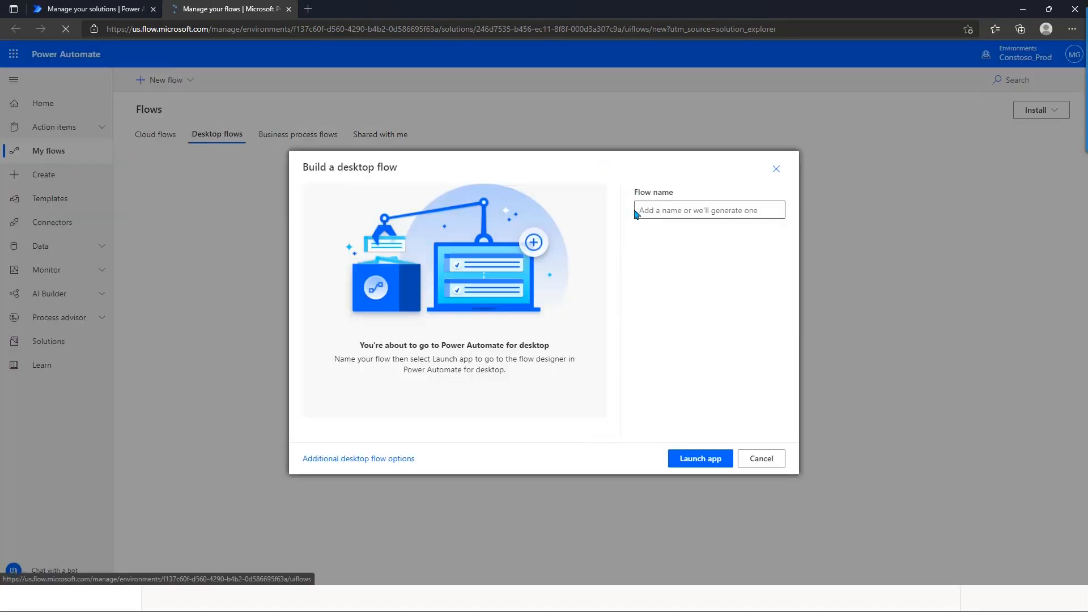
- Name the desktop flow PAD-ManageFinancial-Process and launch it in Power Automate for desktop
{"action": "left_click", "coordinate": [668, 210]}
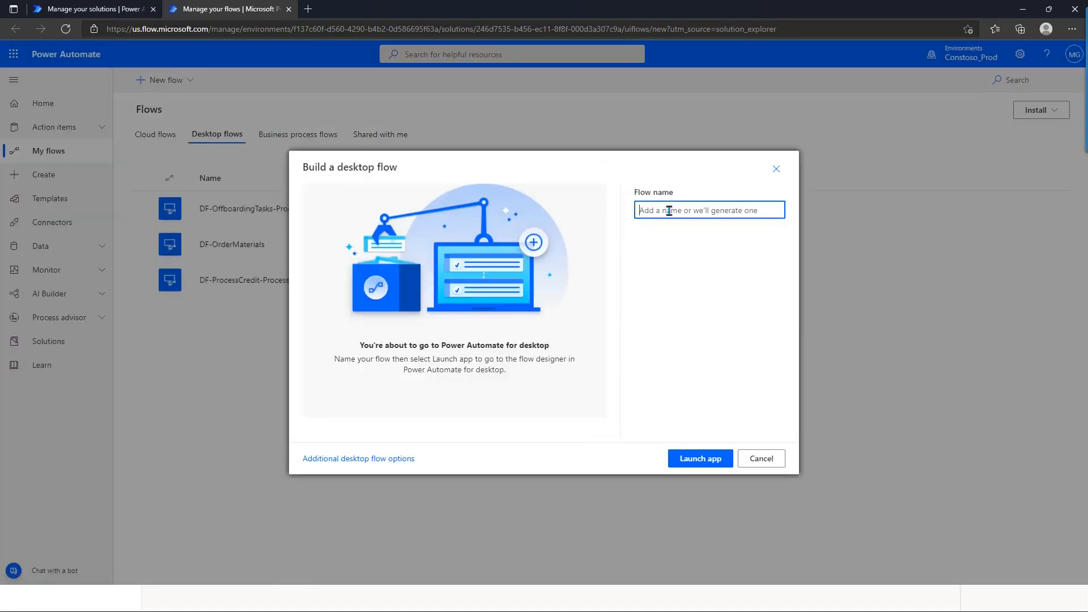
{"action": "type", "text": "PAD-"}
{"action": "type", "text": "Manage Financial Resources"}
{"action": "key", "text": "BackSpace"}
{"action": "key", "text": "BackSpace"}
{"action": "key", "text": "BackSpace"}
{"action": "key", "text": "BackSpace"}
{"action": "key", "text": "BackSpace"}
{"action": "key", "text": "BackSpace"}
{"action": "key", "text": "BackSpace"}
{"action": "key", "text": "BackSpace"}
{"action": "key", "text": "BackSpace"}
{"action": "key", "text": "BackSpace"}
{"action": "key", "text": "End"}
{"action": "type", "text": "-Process"}
{"action": "left_click", "coordinate": [695, 283]}
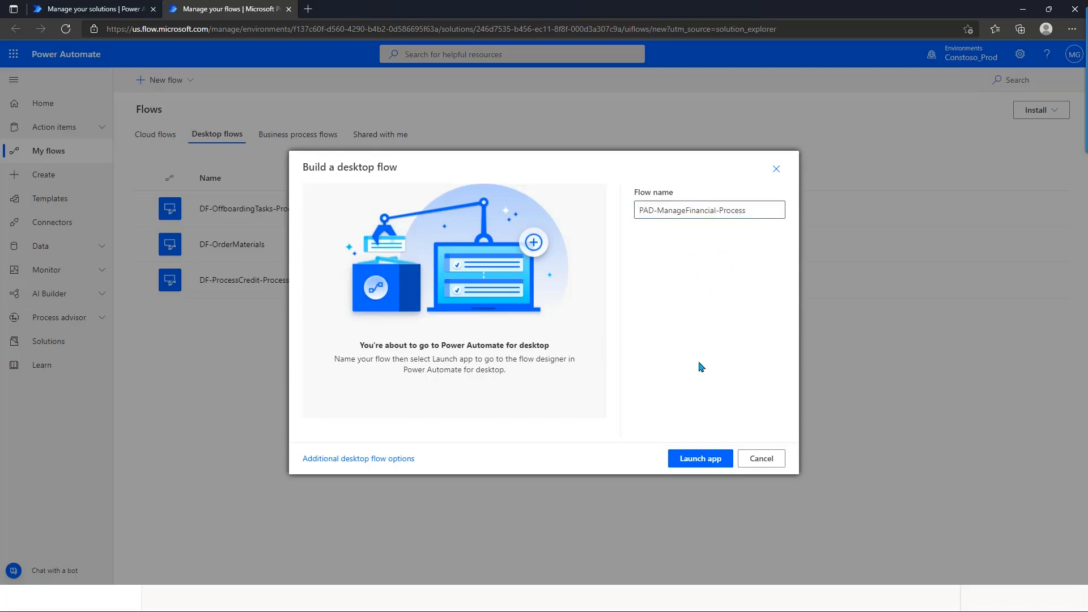
{"action": "left_click", "coordinate": [708, 463]}
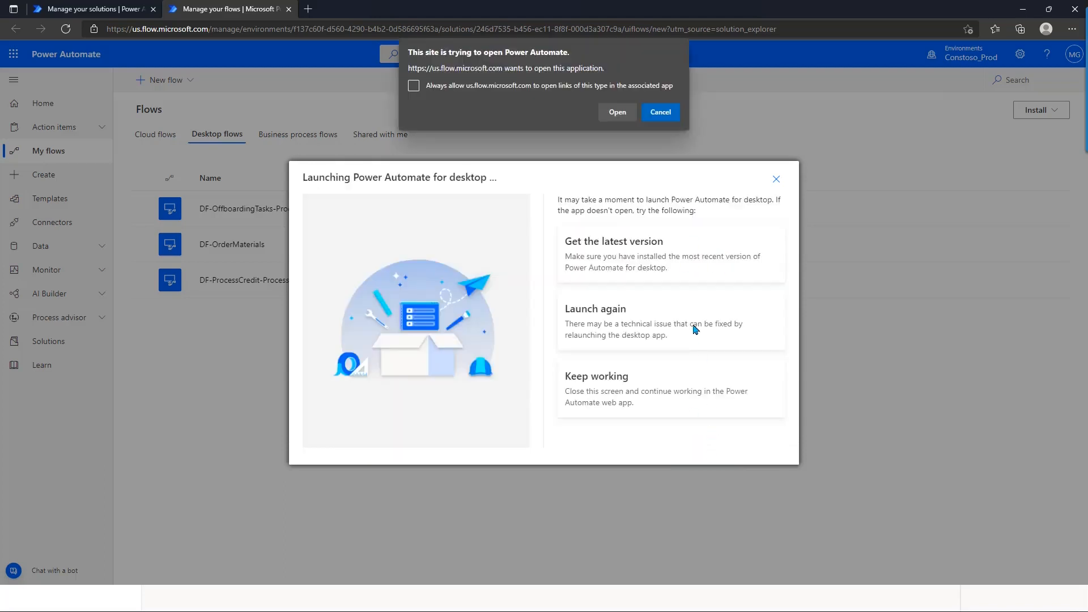
{"action": "left_click", "coordinate": [617, 112]}
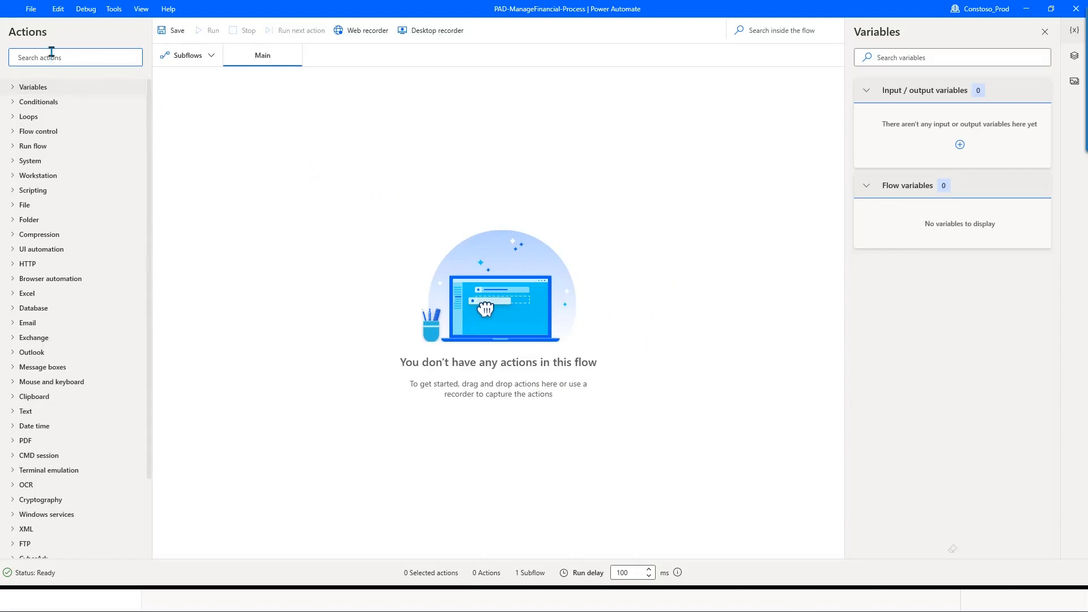
- Add a Display message action to the Main subflow with the title "Done!!", set to close automatically
{"action": "type", "text": "display"}
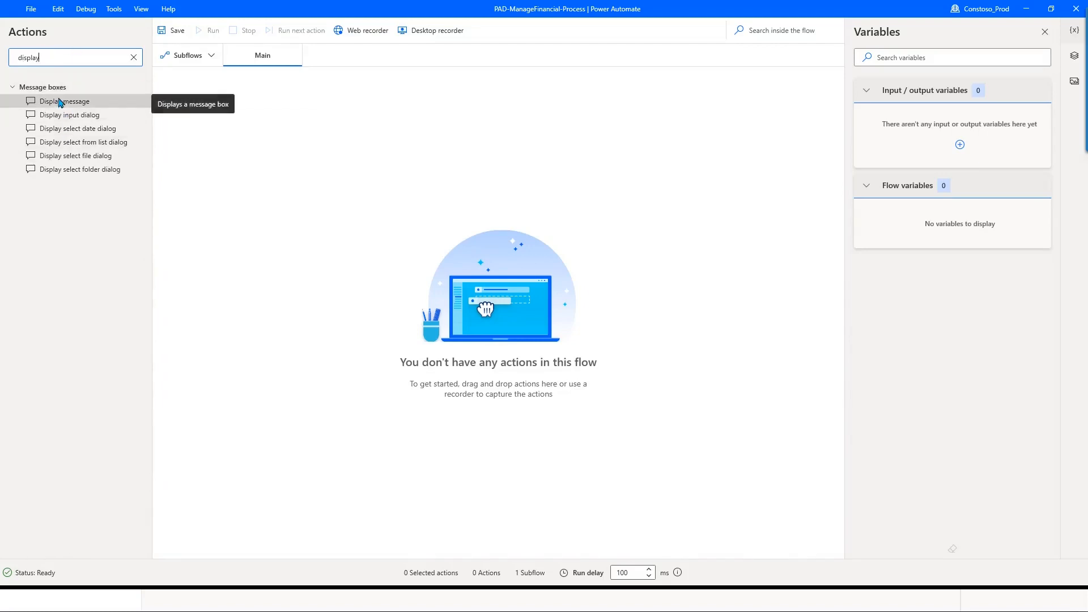
{"action": "left_click_drag", "start_coordinate": [59, 101], "coordinate": [313, 113]}
{"action": "type", "text": "Done!!"}
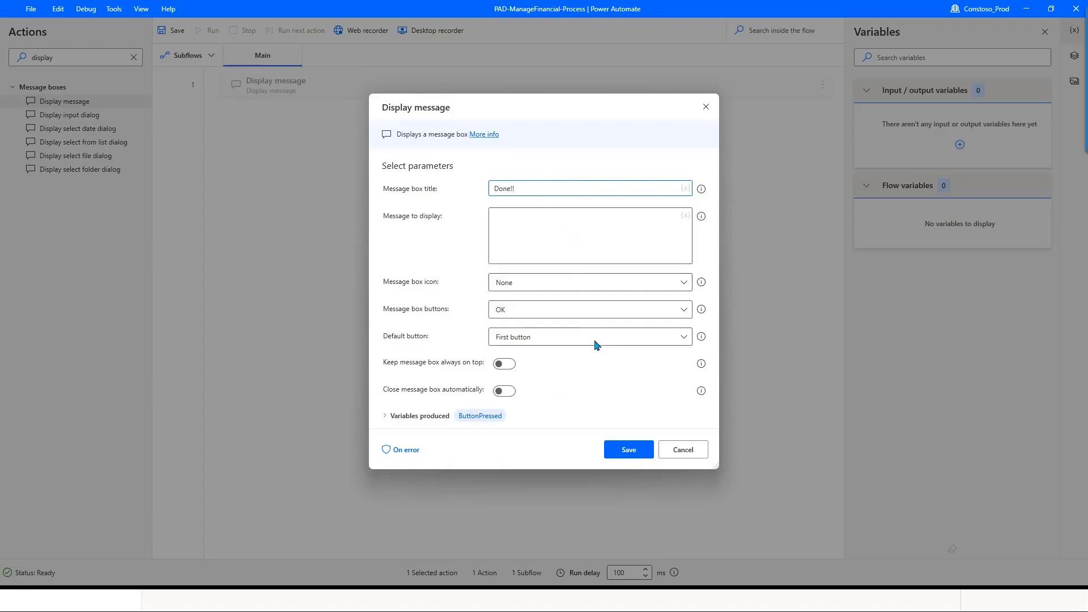
{"action": "left_click", "coordinate": [503, 390]}
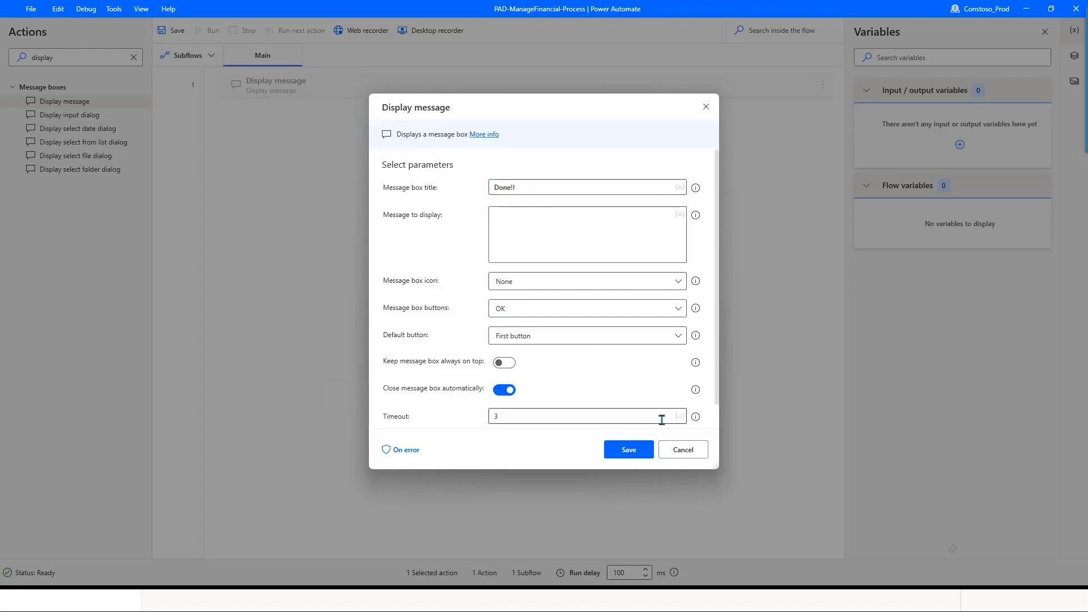
{"action": "left_click", "coordinate": [633, 451]}
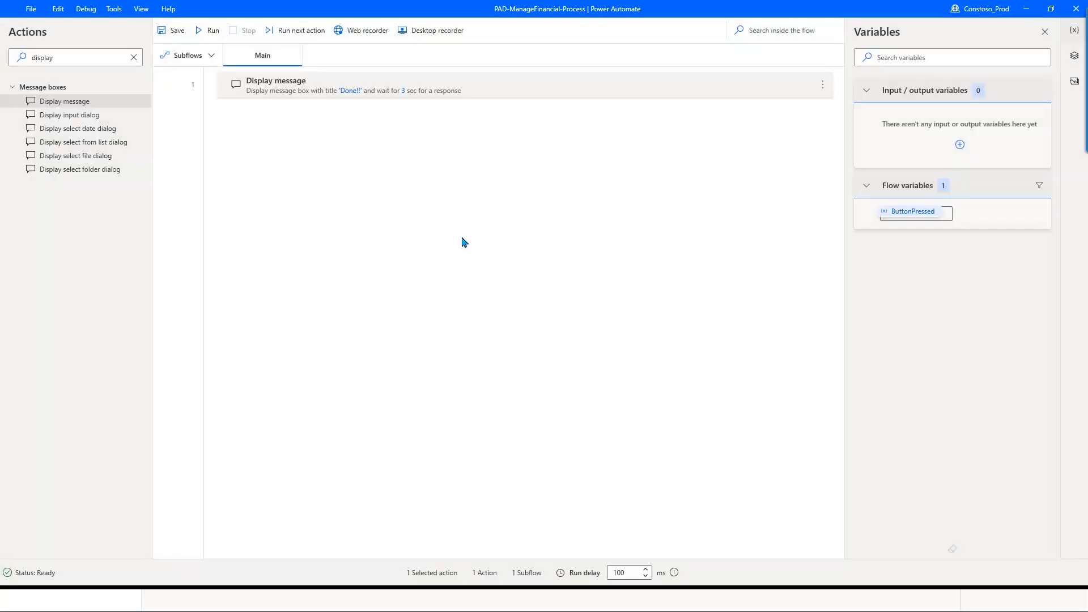
- Save the desktop flow, close its designer and return to the solution's refreshed object list
{"action": "left_click", "coordinate": [168, 33]}
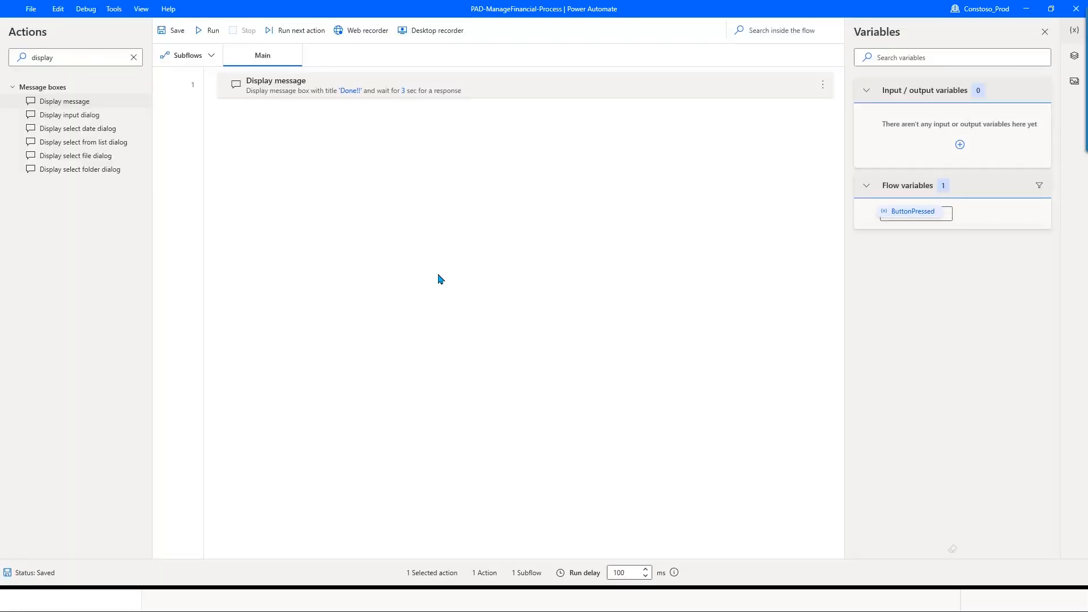
{"action": "left_click", "coordinate": [1073, 11]}
{"action": "left_click", "coordinate": [776, 178]}
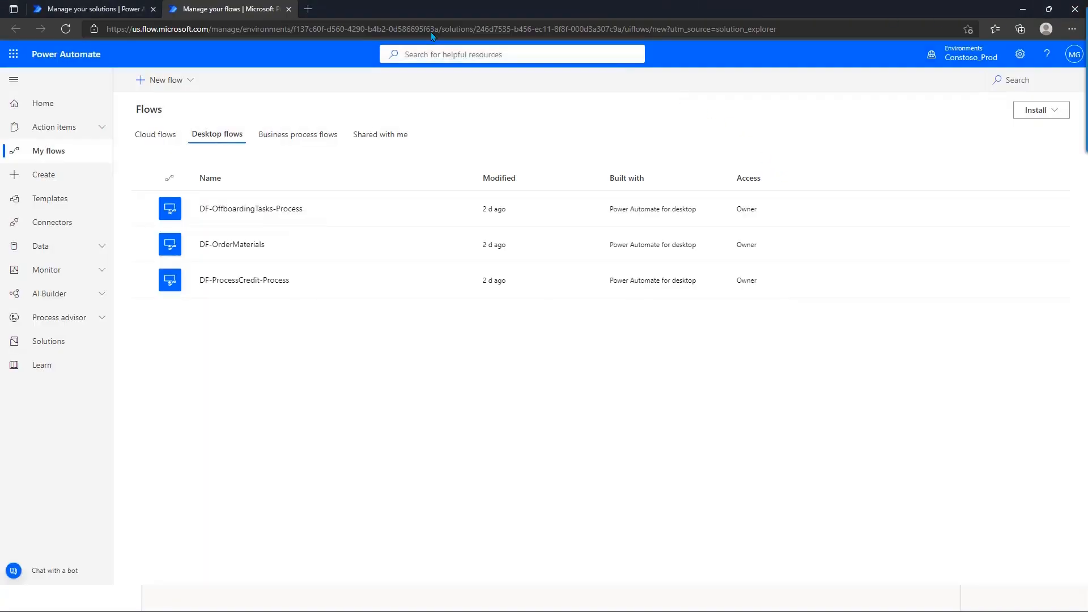
{"action": "left_click", "coordinate": [288, 9]}
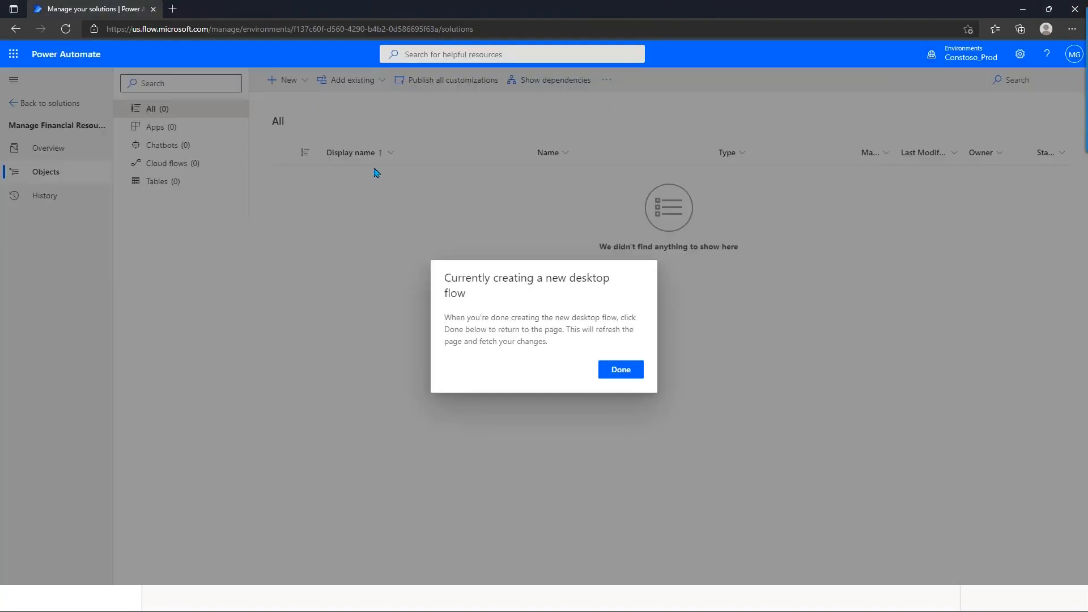
{"action": "left_click", "coordinate": [629, 374]}
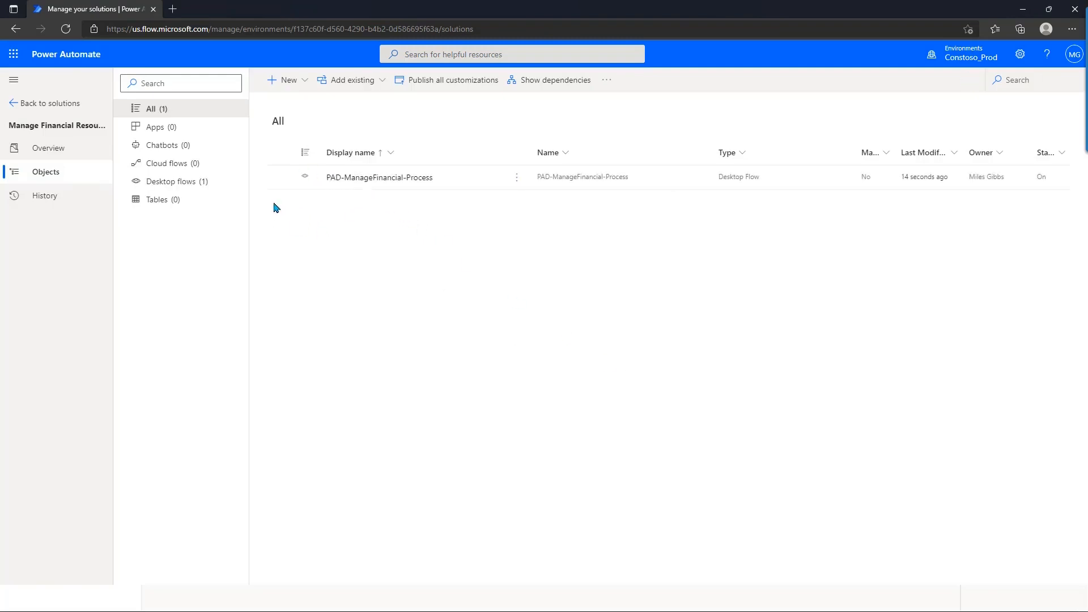
- Create a new automated cloud flow in the solution, skipping the initial setup dialog
{"action": "left_click", "coordinate": [288, 82]}
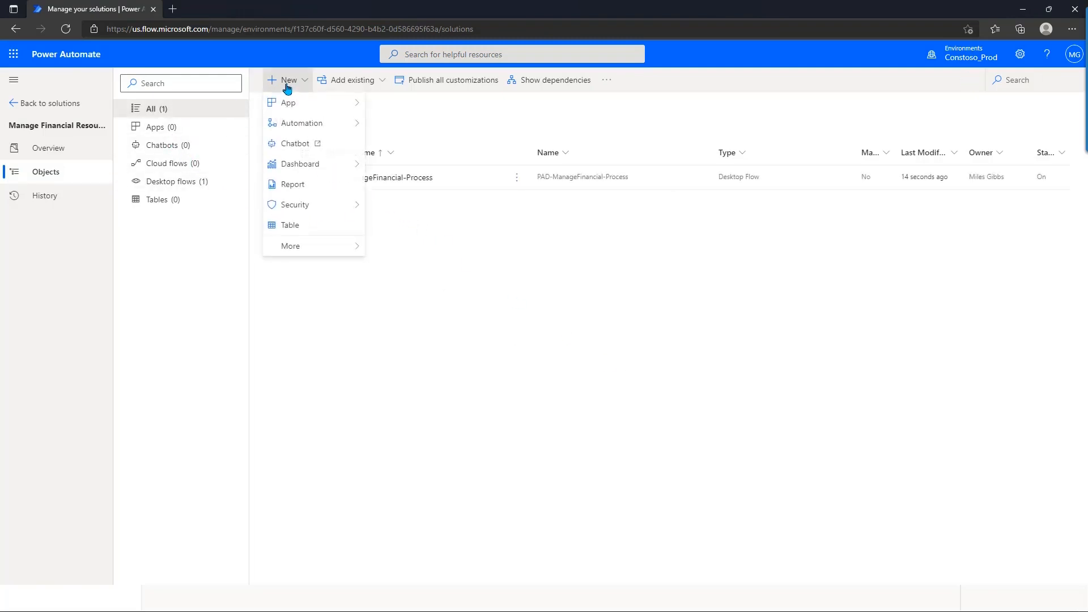
{"action": "mouse_move", "coordinate": [357, 123]}
{"action": "mouse_move", "coordinate": [420, 125]}
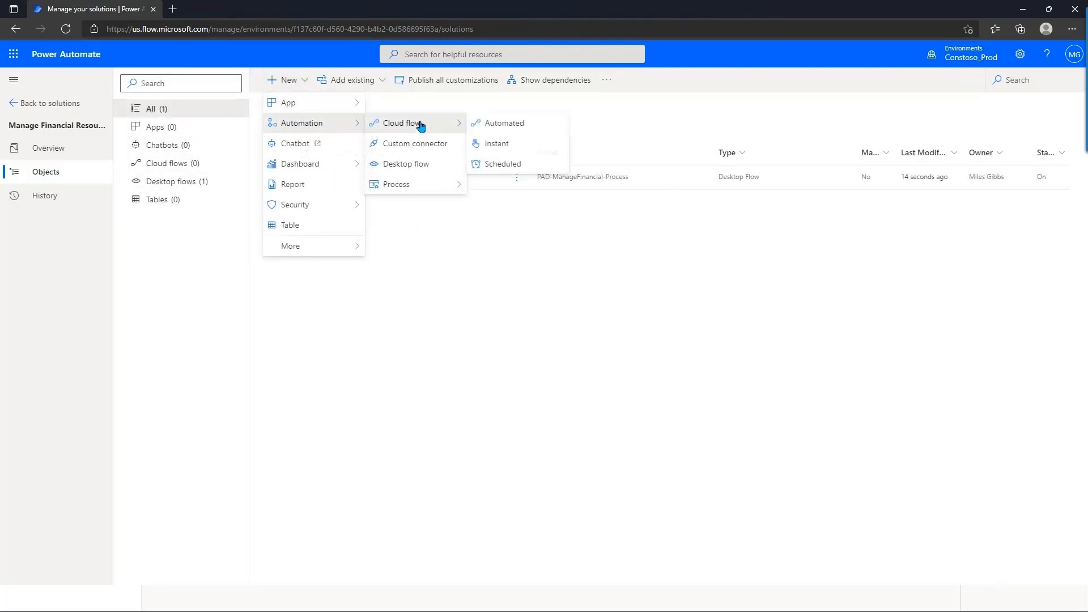
{"action": "left_click", "coordinate": [505, 124]}
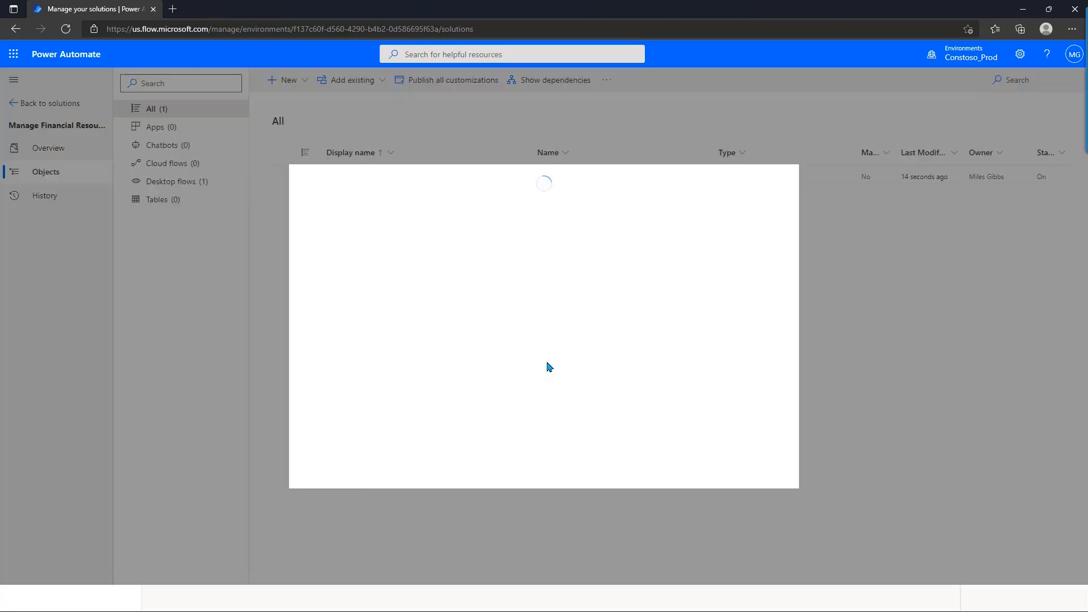
{"action": "left_click", "coordinate": [665, 471]}
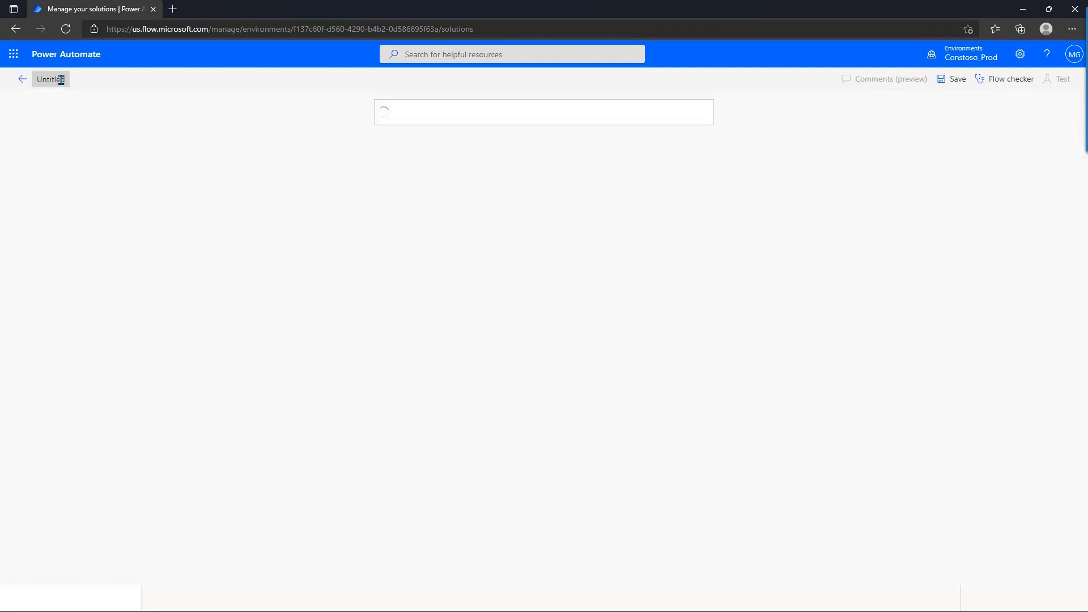
- Rename the untitled cloud flow as Trigger-ManageFinancialResources-Daily, leaving the connector search empty
{"action": "type", "text": "Trigger-ManageFinancialResources-Daily"}
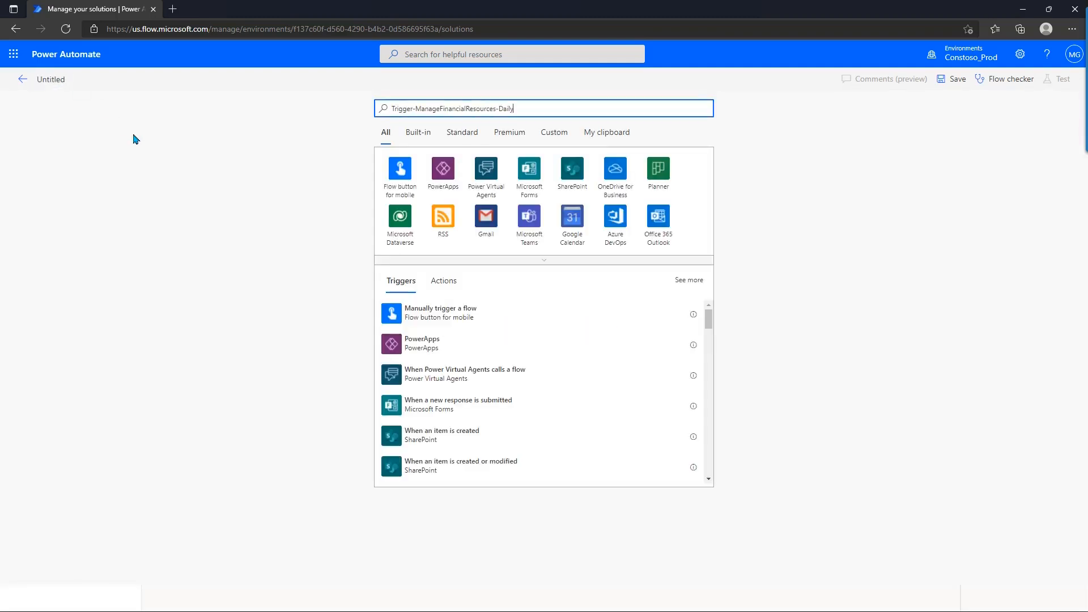
{"action": "left_click_drag", "start_coordinate": [543, 108], "coordinate": [209, 102]}
{"action": "key", "text": "ctrl+c"}
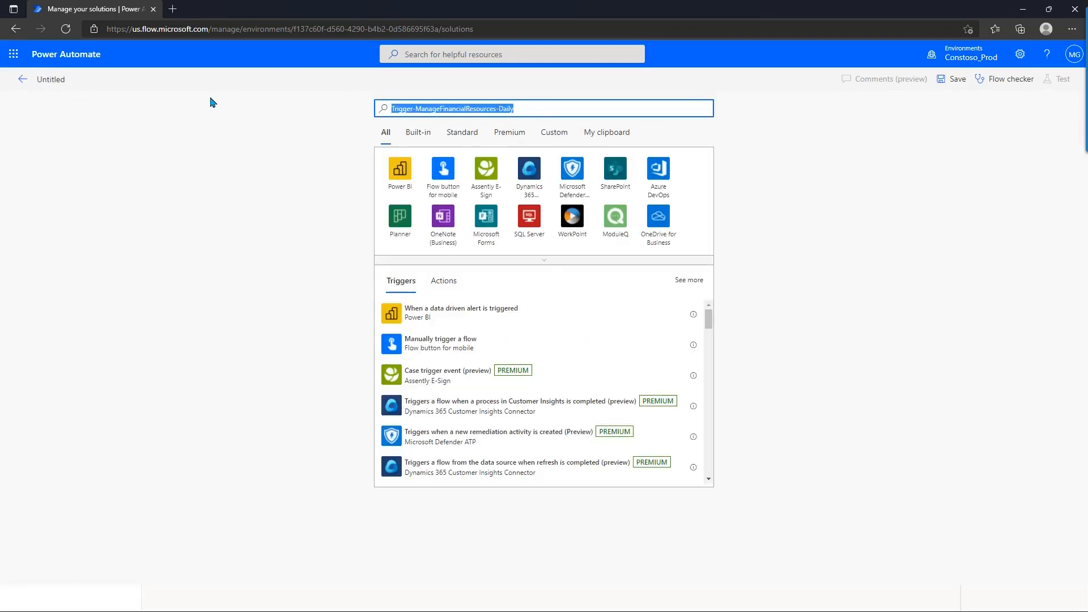
{"action": "key", "text": "BackSpace"}
{"action": "left_click", "coordinate": [61, 78]}
{"action": "key", "text": "ctrl+a"}
{"action": "key", "text": "ctrl+v"}
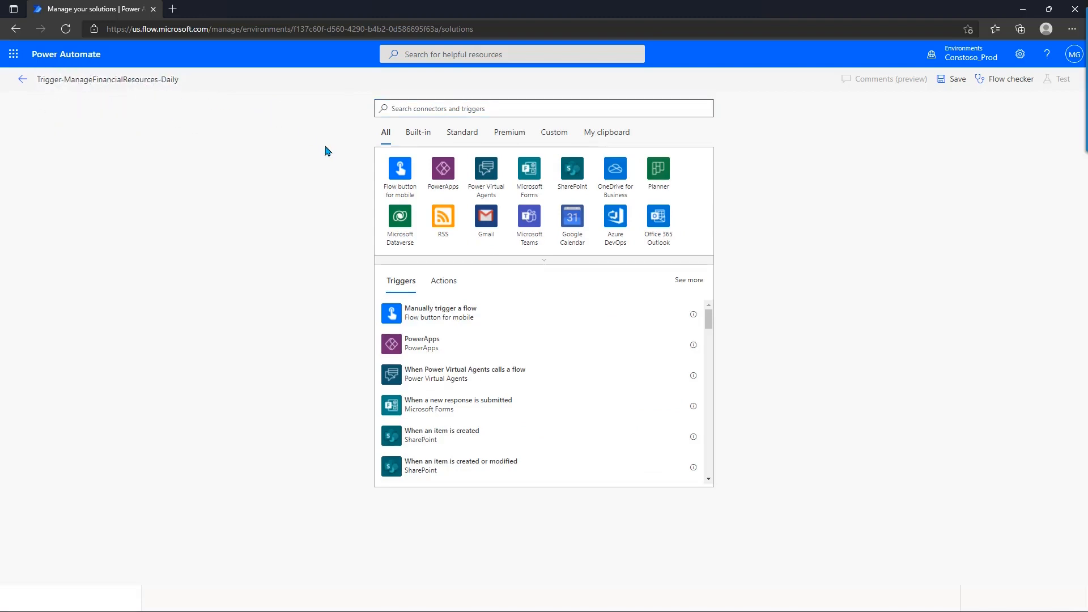
- Add a Schedule Recurrence trigger to the cloud flow with interval 1 and frequency Day
{"action": "left_click", "coordinate": [430, 110]}
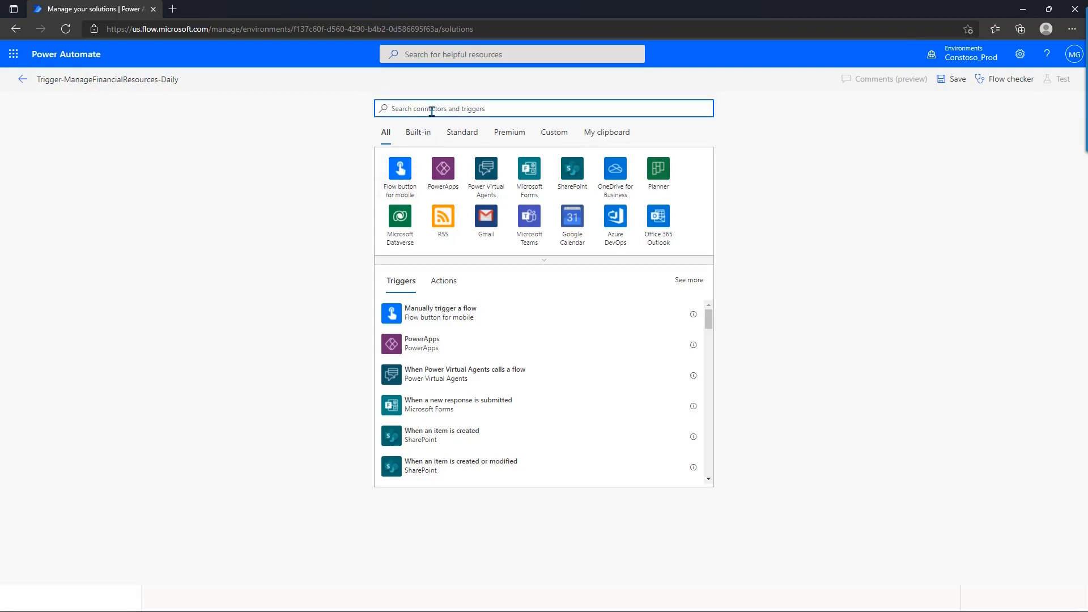
{"action": "type", "text": "sche"}
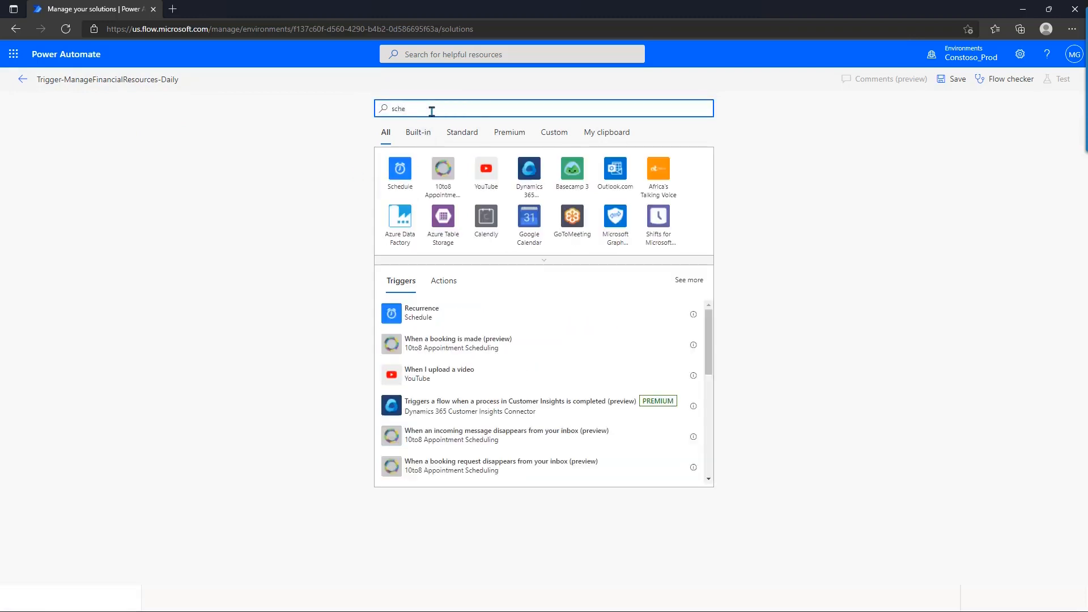
{"action": "left_click", "coordinate": [399, 173]}
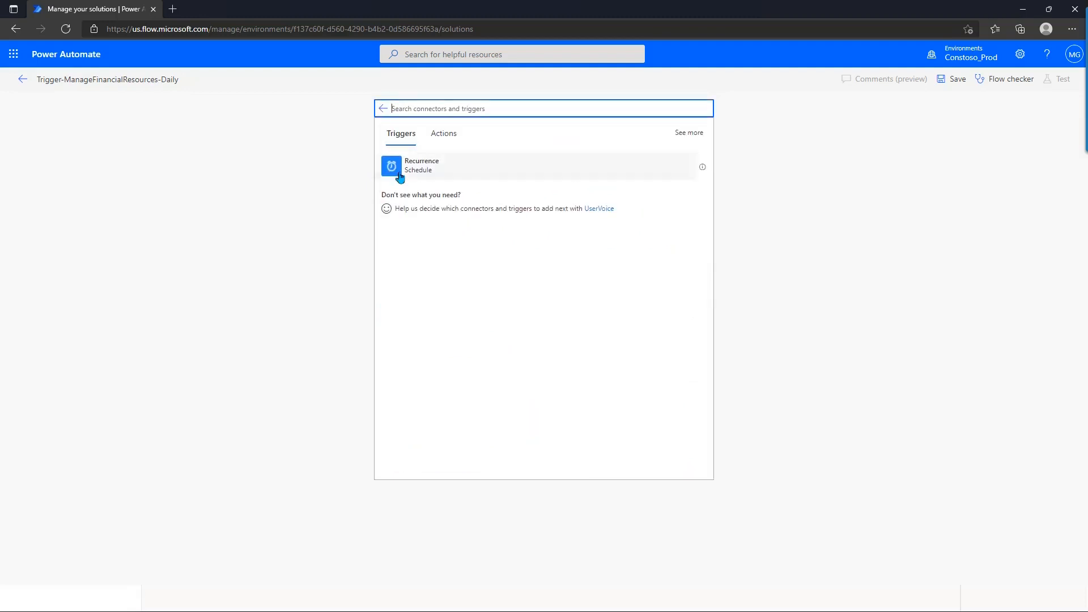
{"action": "left_click", "coordinate": [449, 170]}
{"action": "double_click", "coordinate": [479, 149]}
{"action": "type", "text": "1"}
{"action": "left_click", "coordinate": [687, 151]}
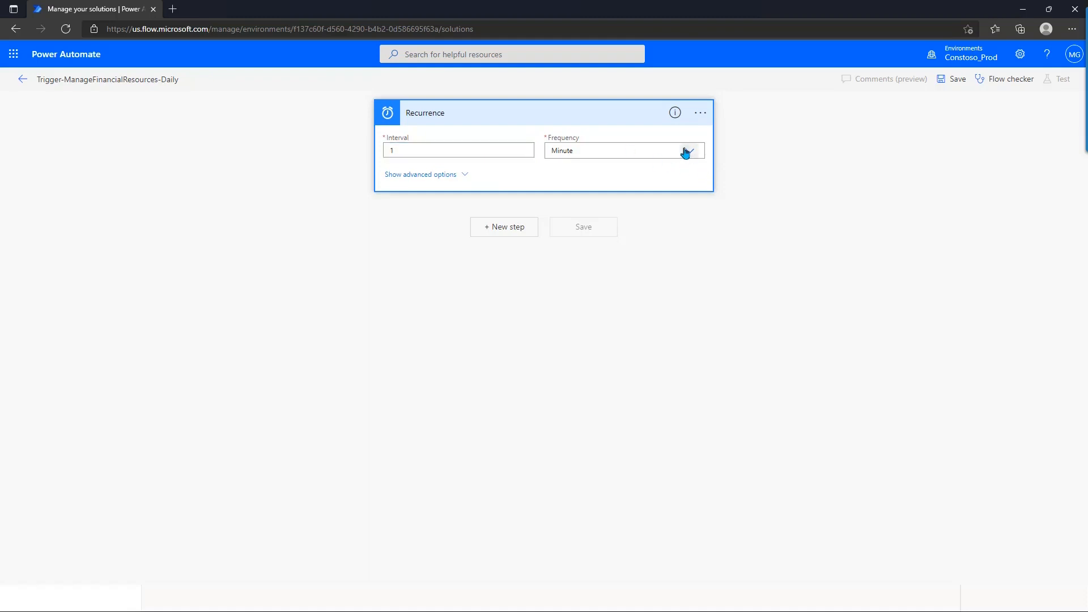
{"action": "left_click", "coordinate": [573, 198]}
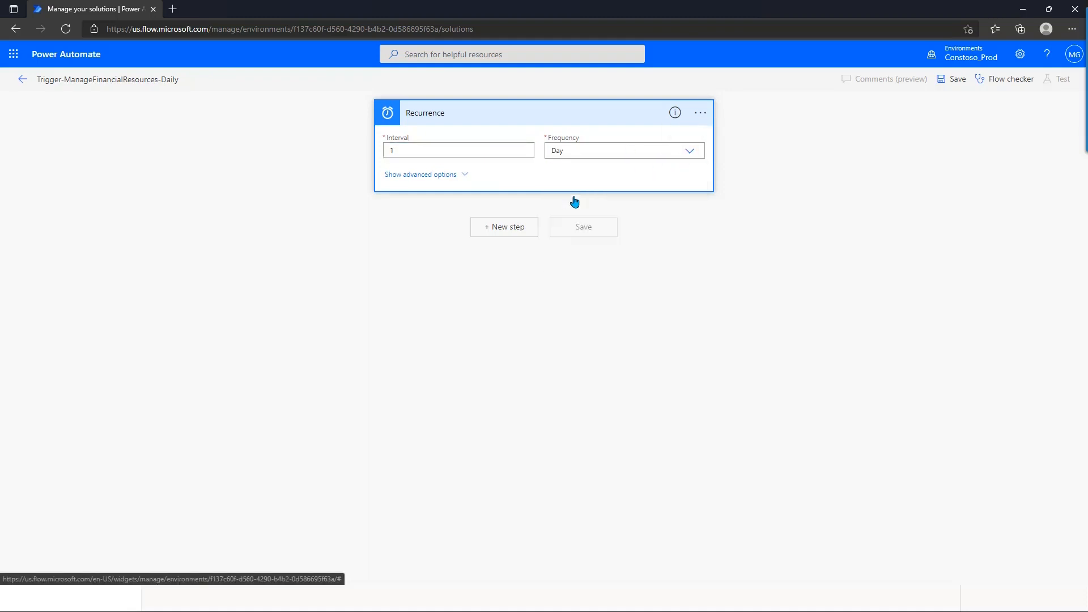
- Add the action "Run a flow built with Power Automate for desktop" after the Recurrence trigger
{"action": "left_click", "coordinate": [503, 227]}
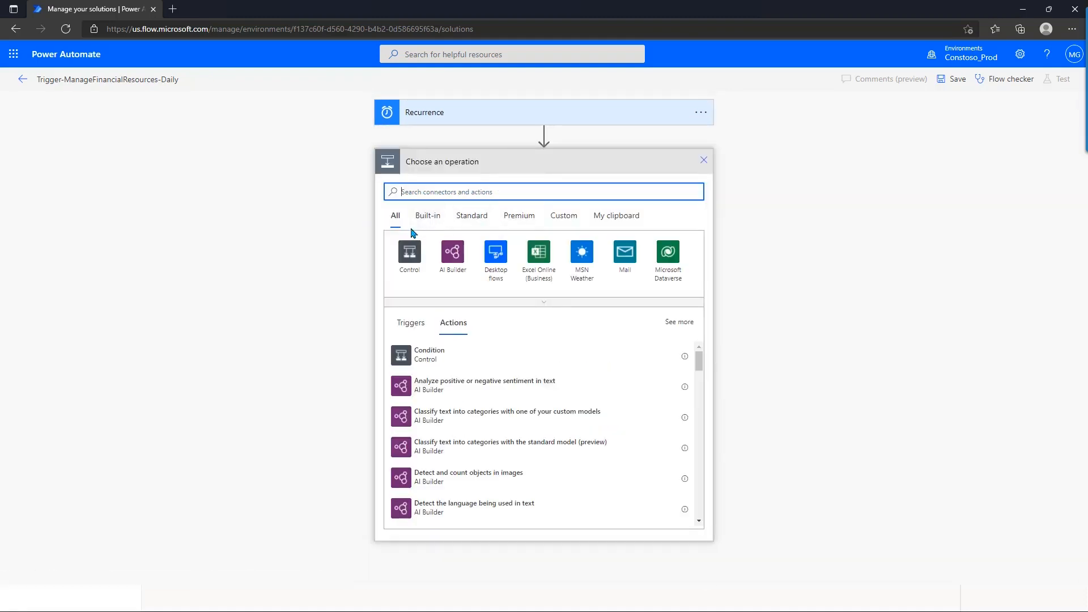
{"action": "left_click", "coordinate": [497, 278]}
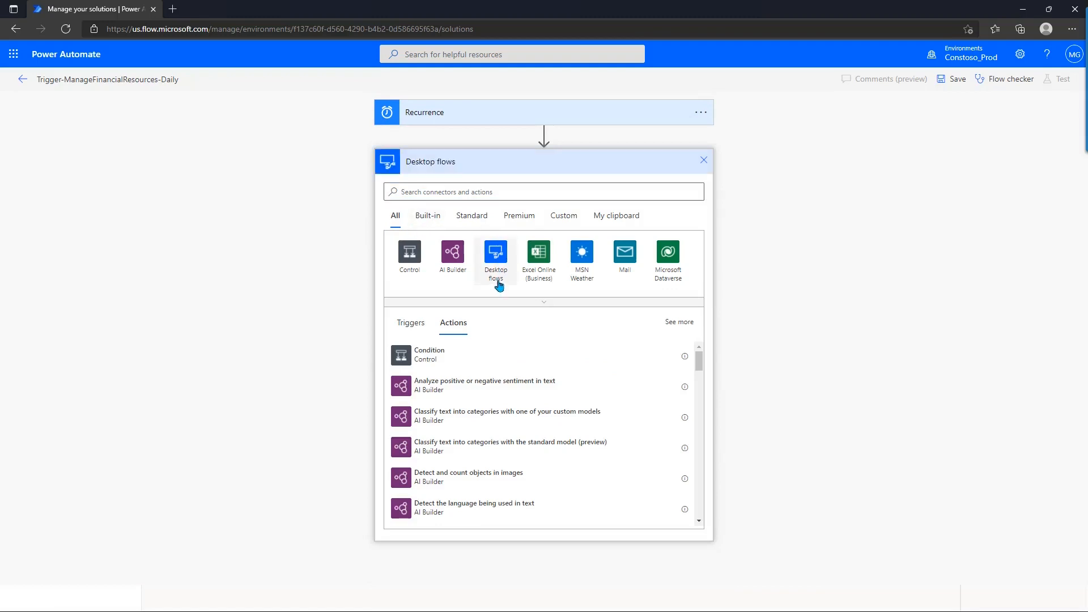
{"action": "left_click", "coordinate": [513, 255]}
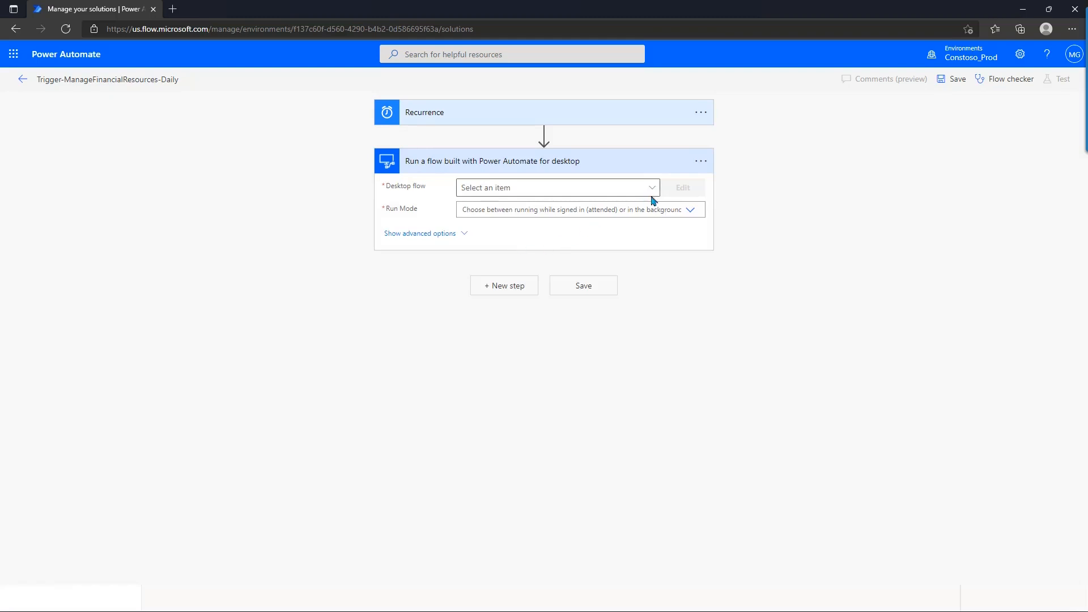
{"action": "left_click", "coordinate": [707, 167]}
{"action": "left_click", "coordinate": [705, 165]}
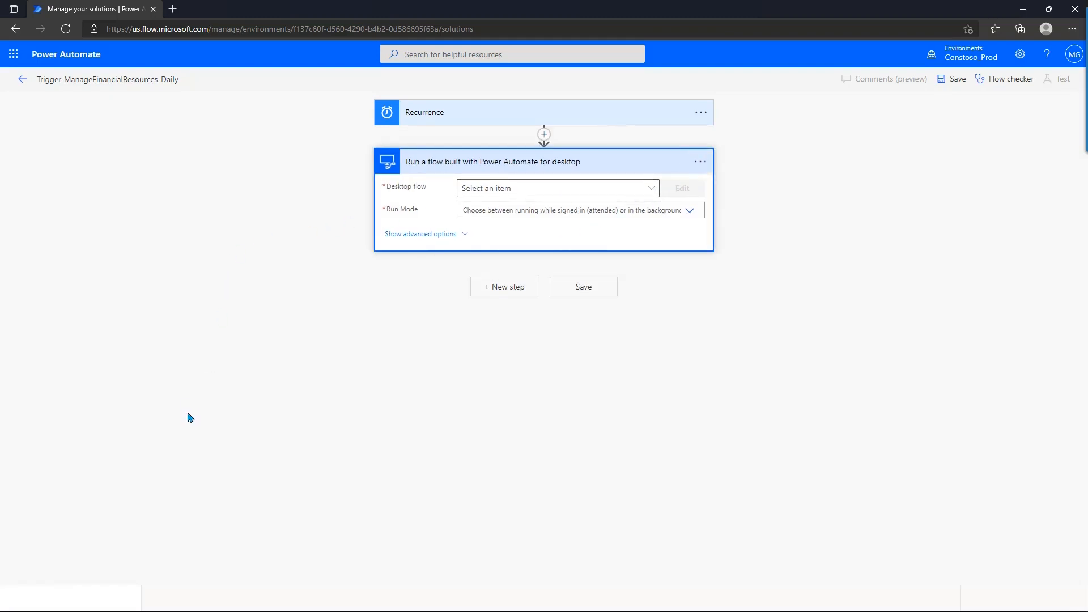
- Set the desktop flow action to PAD-ManageFinancial-Process with run mode Unattended, and save the cloud flow
{"action": "left_click", "coordinate": [652, 188]}
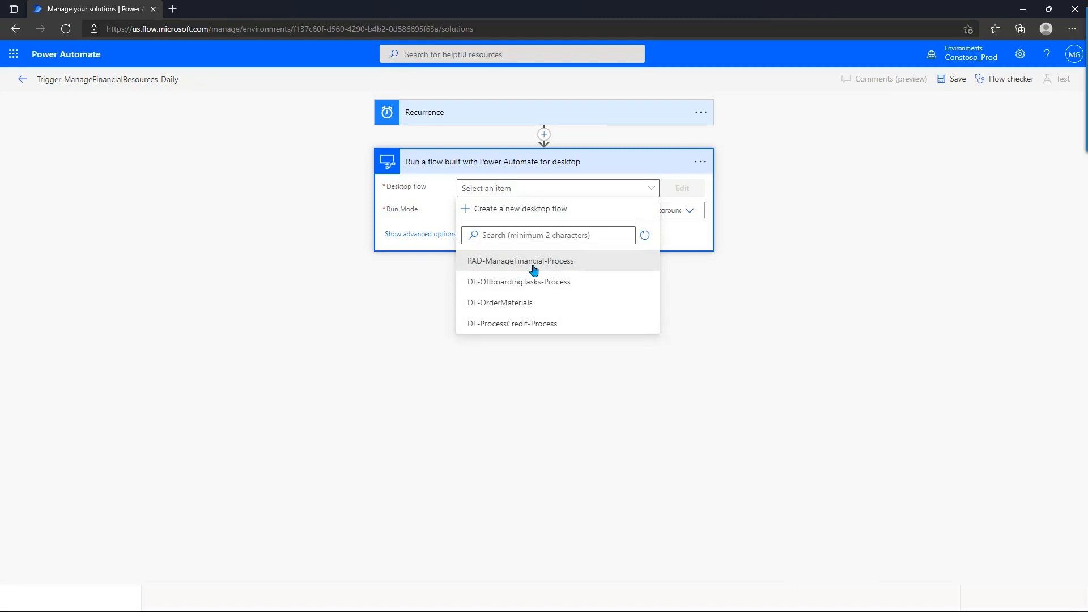
{"action": "left_click", "coordinate": [505, 265]}
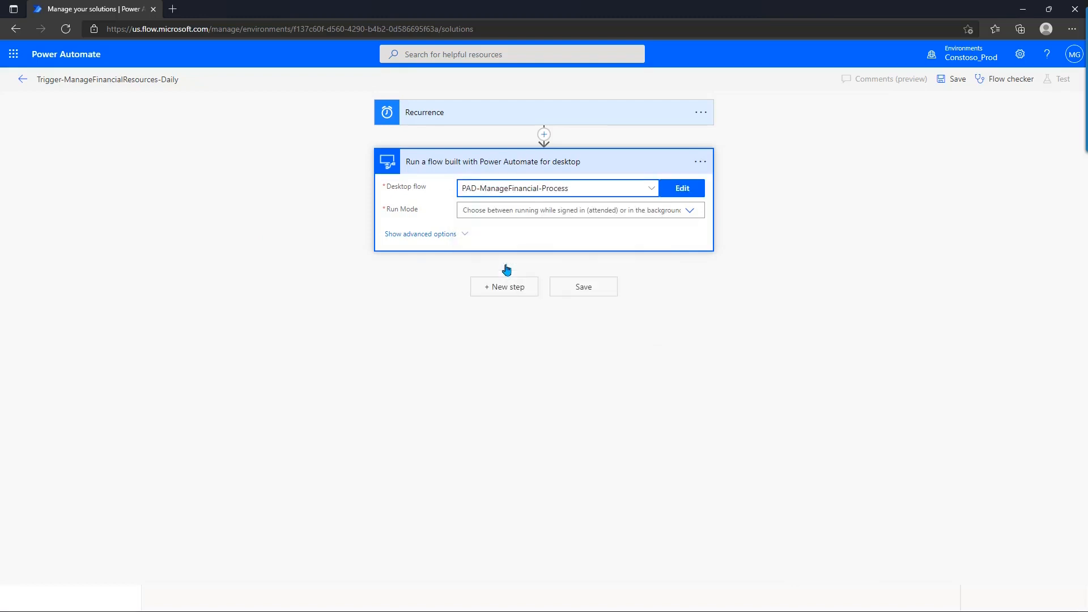
{"action": "left_click", "coordinate": [503, 210]}
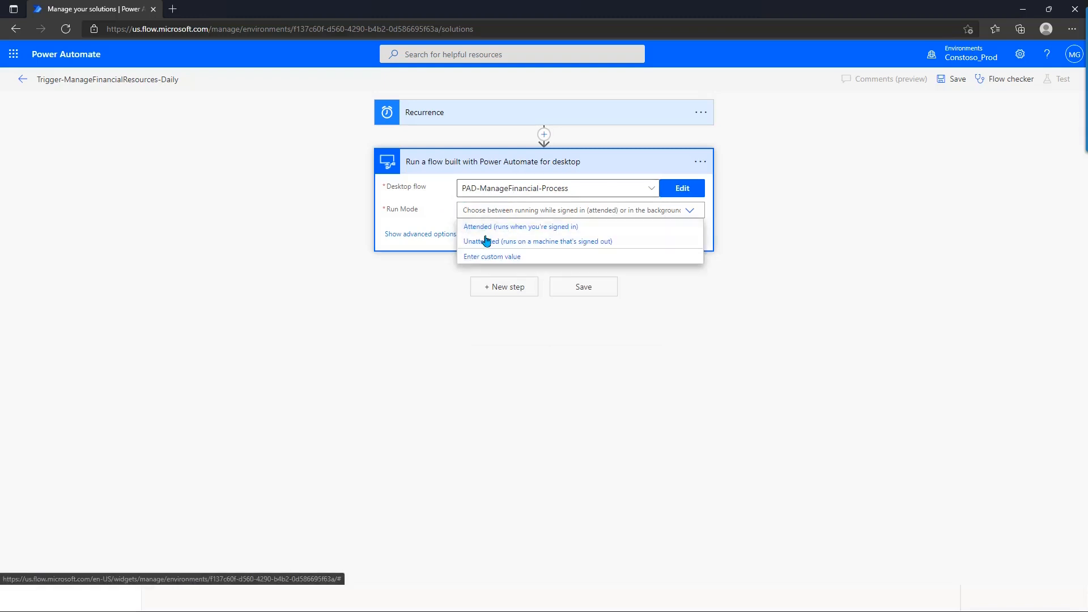
{"action": "left_click", "coordinate": [546, 242]}
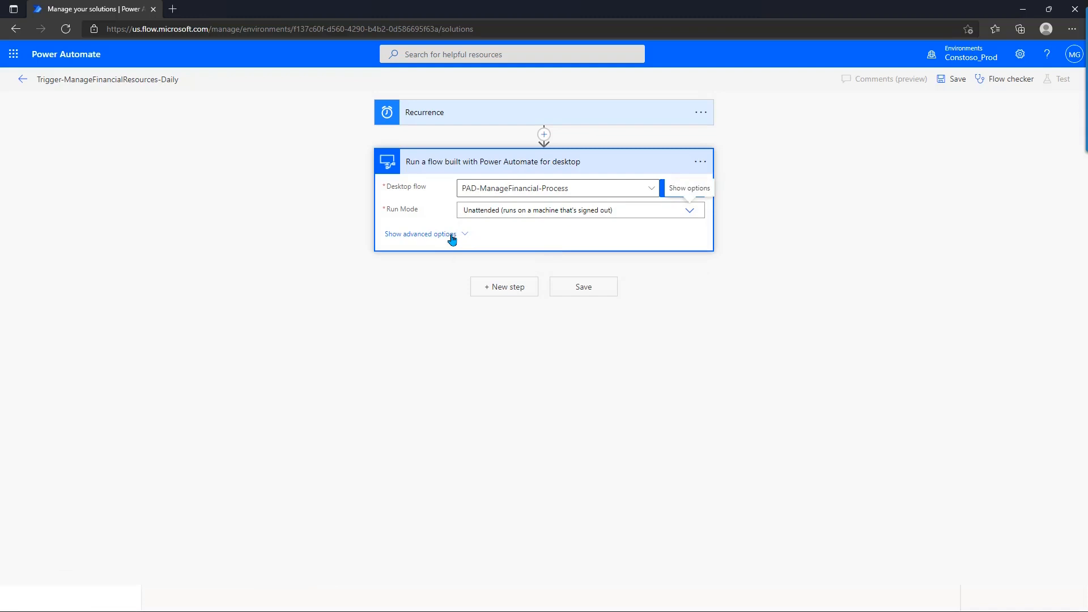
{"action": "left_click", "coordinate": [451, 237]}
{"action": "left_click", "coordinate": [449, 253]}
{"action": "left_click", "coordinate": [958, 80]}
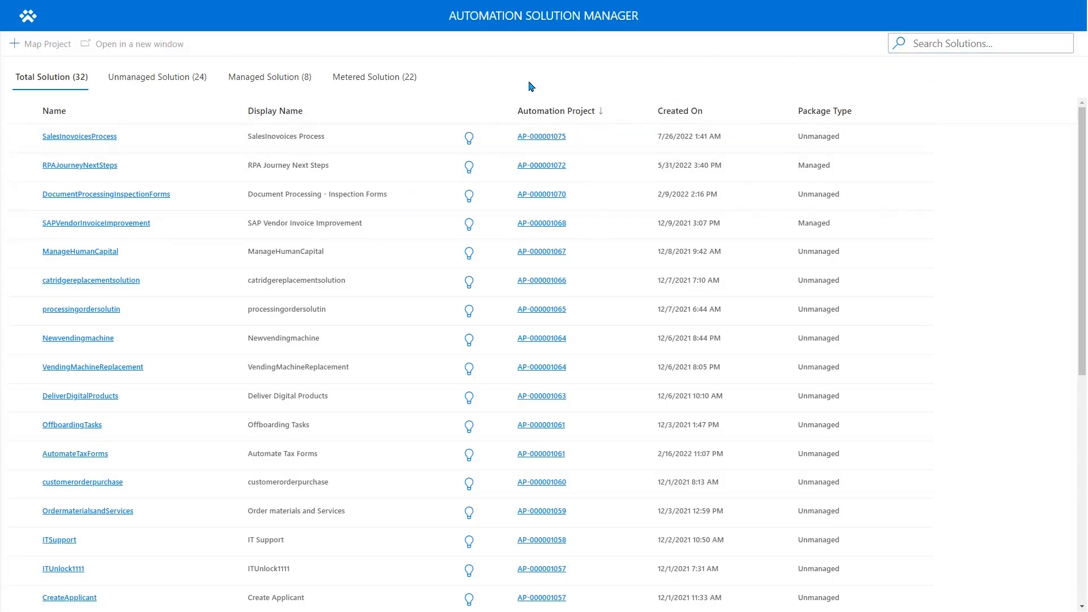
- In Automation Solution Manager, find the ManageFinancialResources solution by searching "ma" and map it to the Manage Financial Resources automation project
{"action": "left_click", "coordinate": [967, 44]}
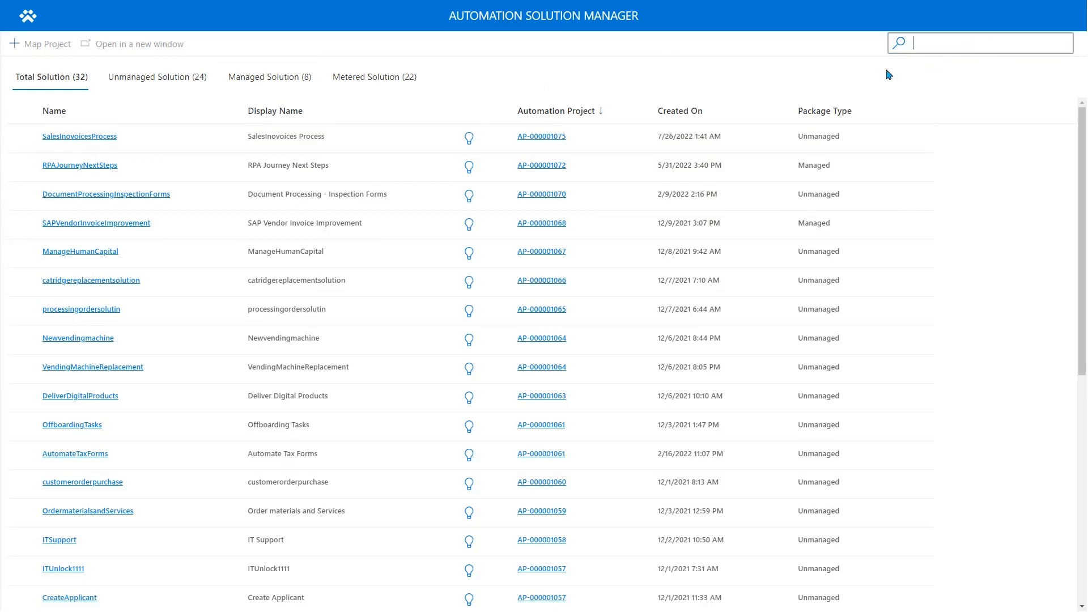
{"action": "type", "text": "ma"}
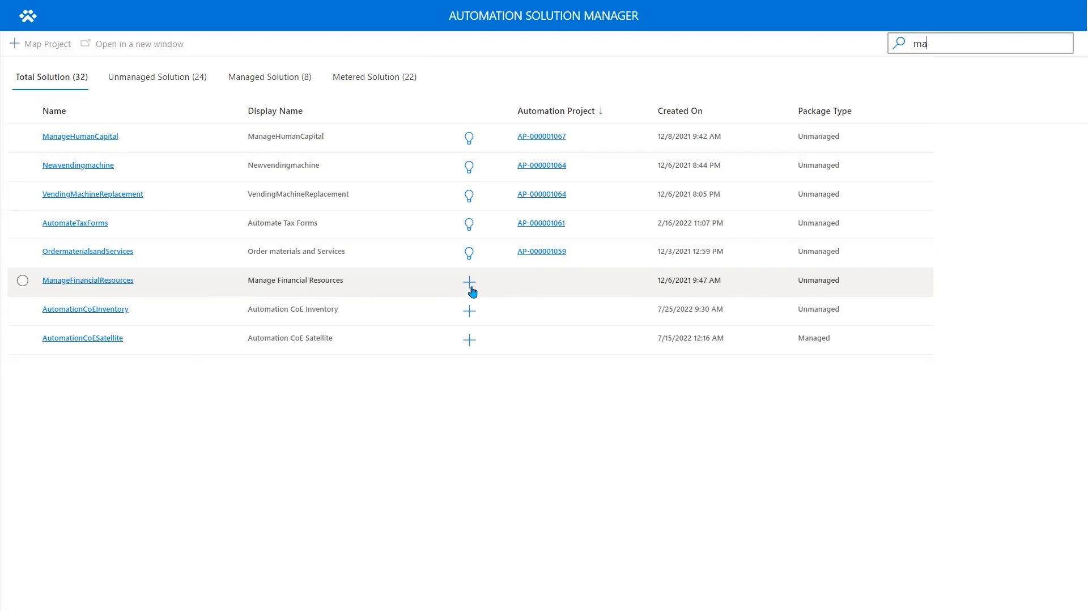
{"action": "left_click", "coordinate": [497, 286]}
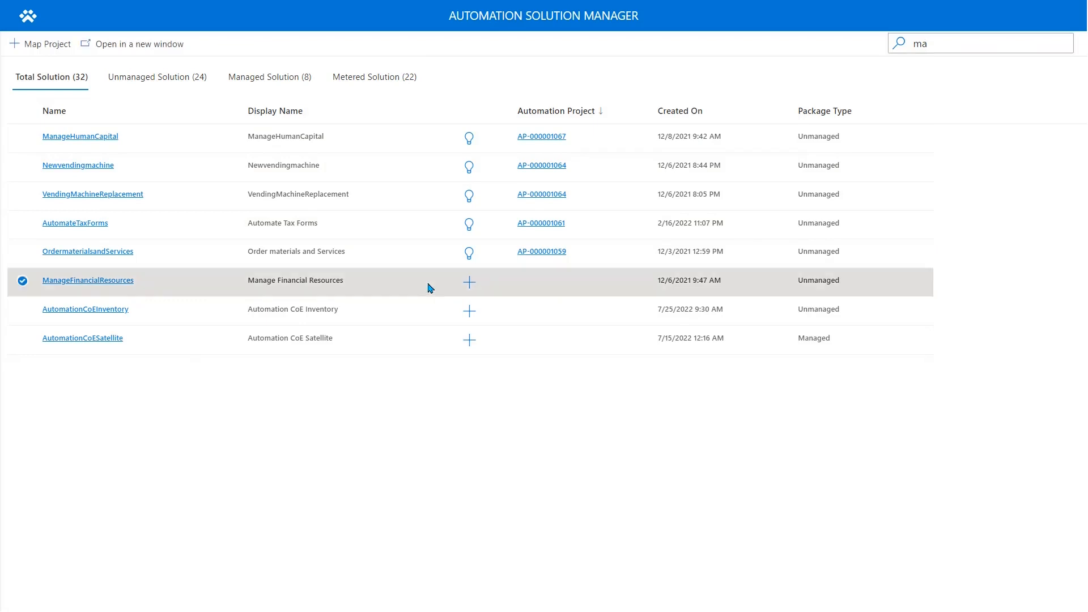
{"action": "left_click", "coordinate": [34, 45]}
{"action": "left_click", "coordinate": [949, 154]}
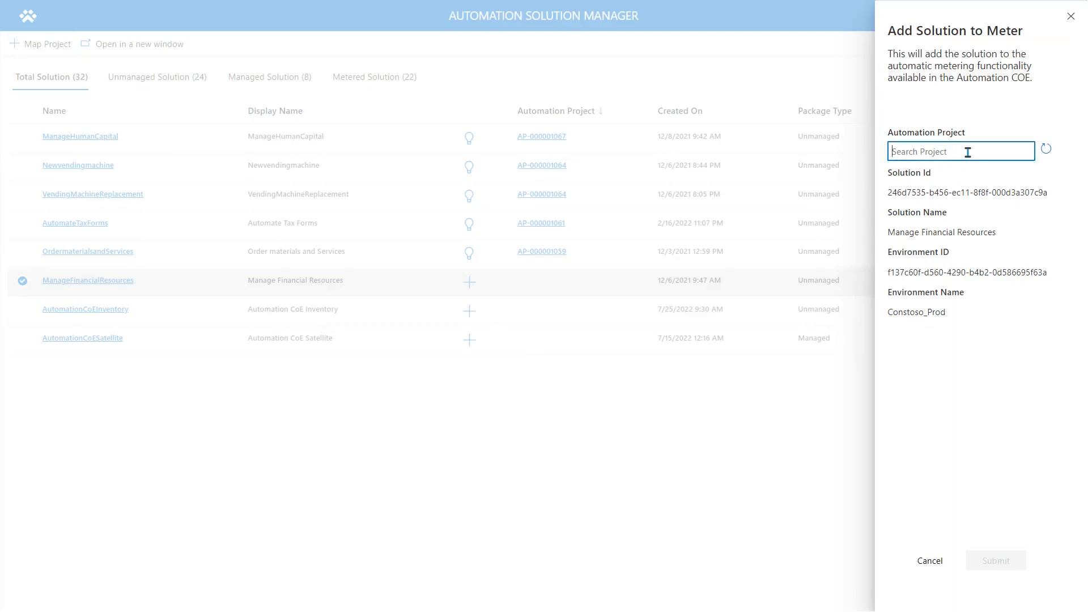
{"action": "type", "text": "man"}
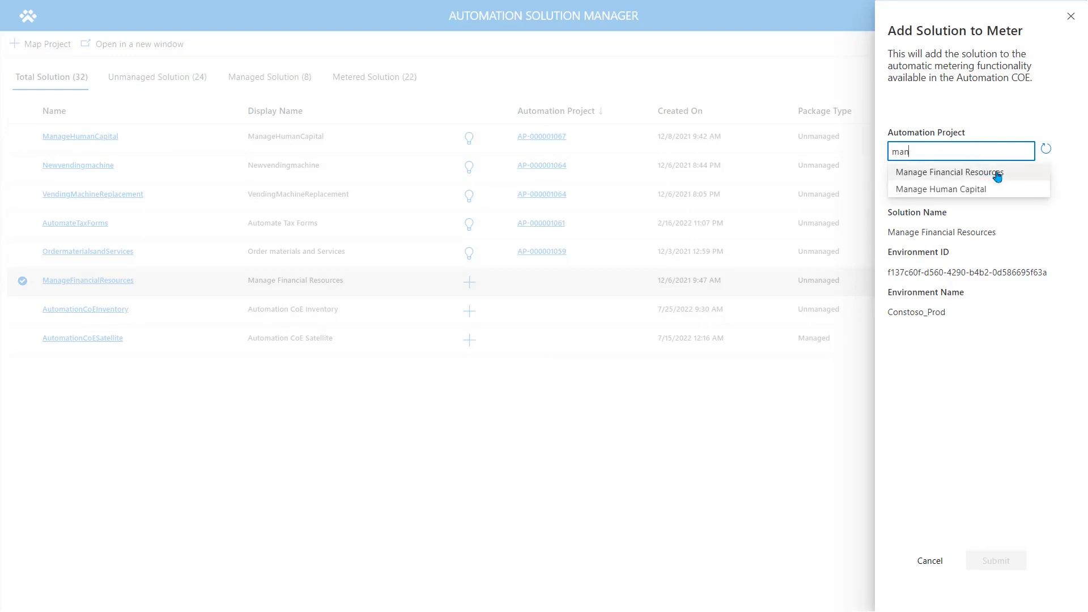
{"action": "left_click", "coordinate": [1000, 176]}
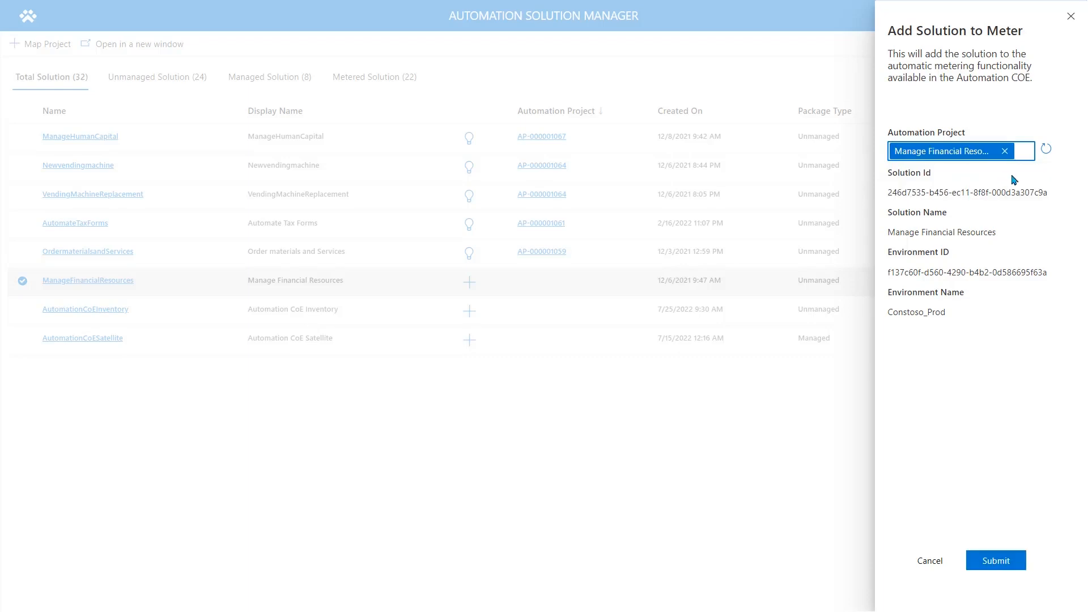
{"action": "left_click", "coordinate": [927, 371]}
{"action": "left_click", "coordinate": [1014, 563]}
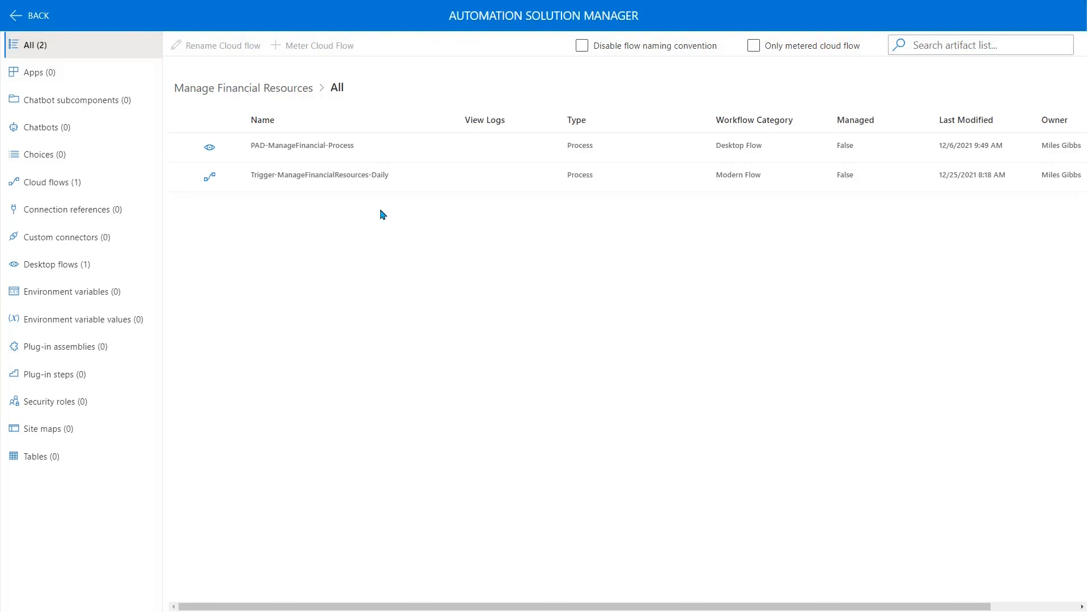
- Select the Trigger-ManageFinancialResources-Daily cloud flow and check its proposed new name in the rename form without saving
{"action": "left_click", "coordinate": [243, 177]}
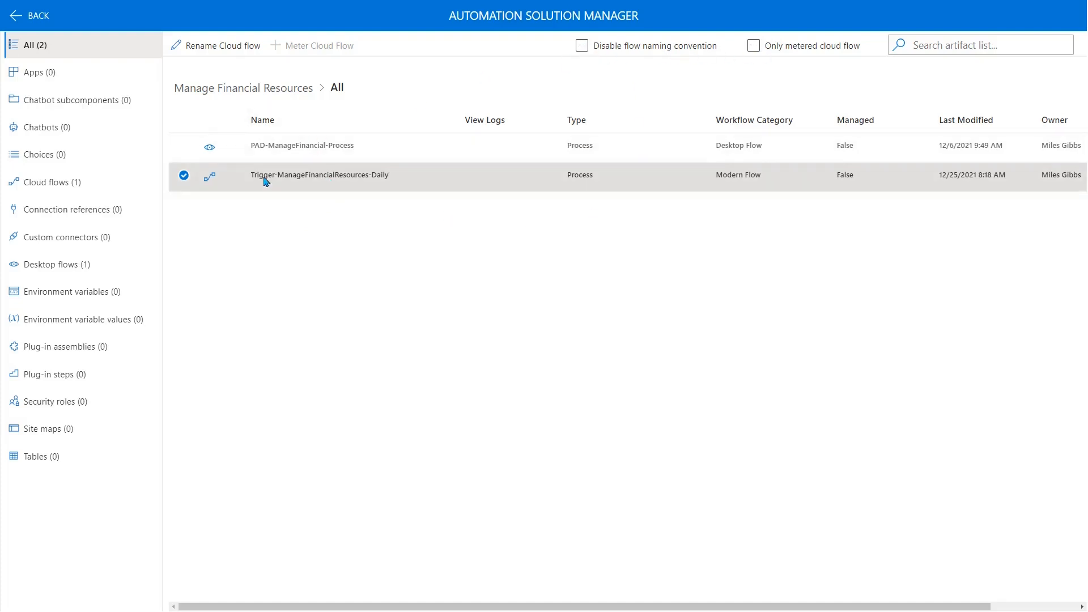
{"action": "left_click", "coordinate": [216, 45]}
{"action": "left_click_drag", "start_coordinate": [950, 116], "coordinate": [1057, 119]}
{"action": "left_click", "coordinate": [1019, 116]}
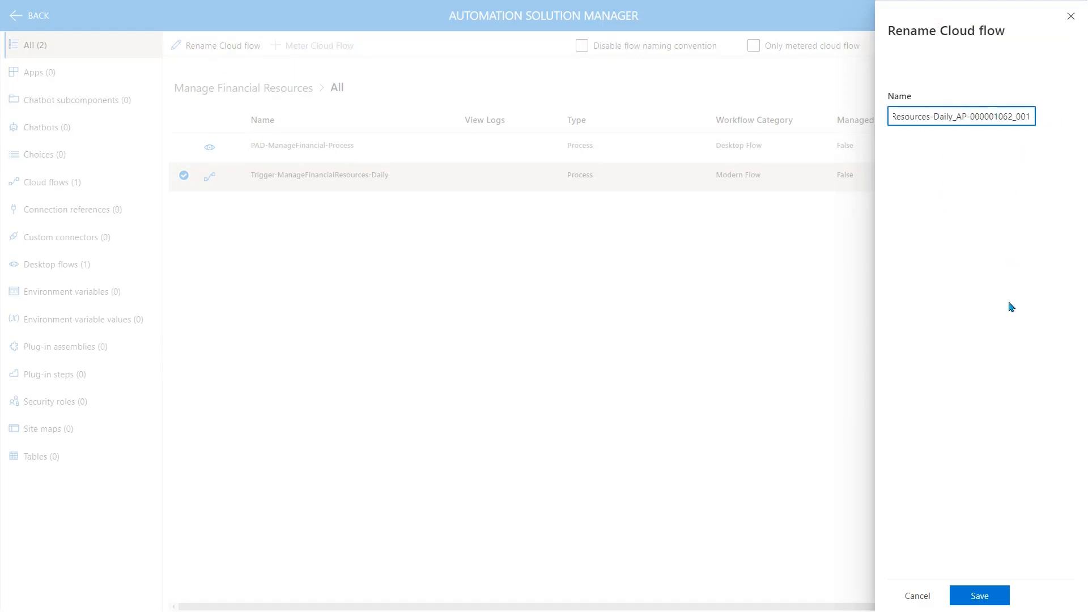
{"action": "left_click", "coordinate": [915, 595]}
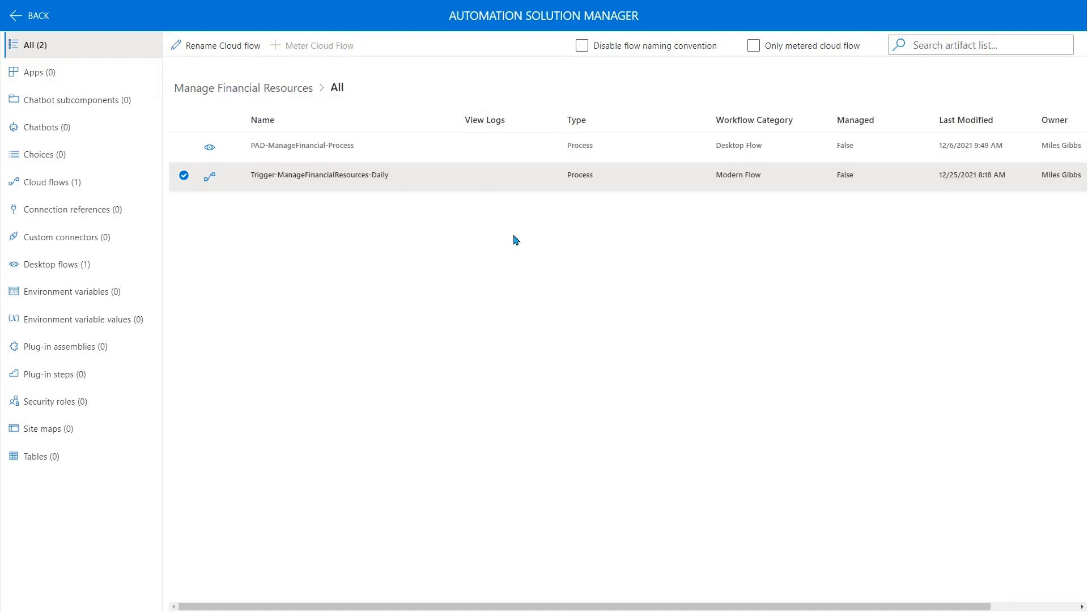
- Disable the flow naming convention and add the Trigger-ManageFinancialResources-Daily cloud flow to metering
{"action": "left_click", "coordinate": [582, 46]}
{"action": "key", "text": "Escape"}
{"action": "left_click", "coordinate": [582, 46]}
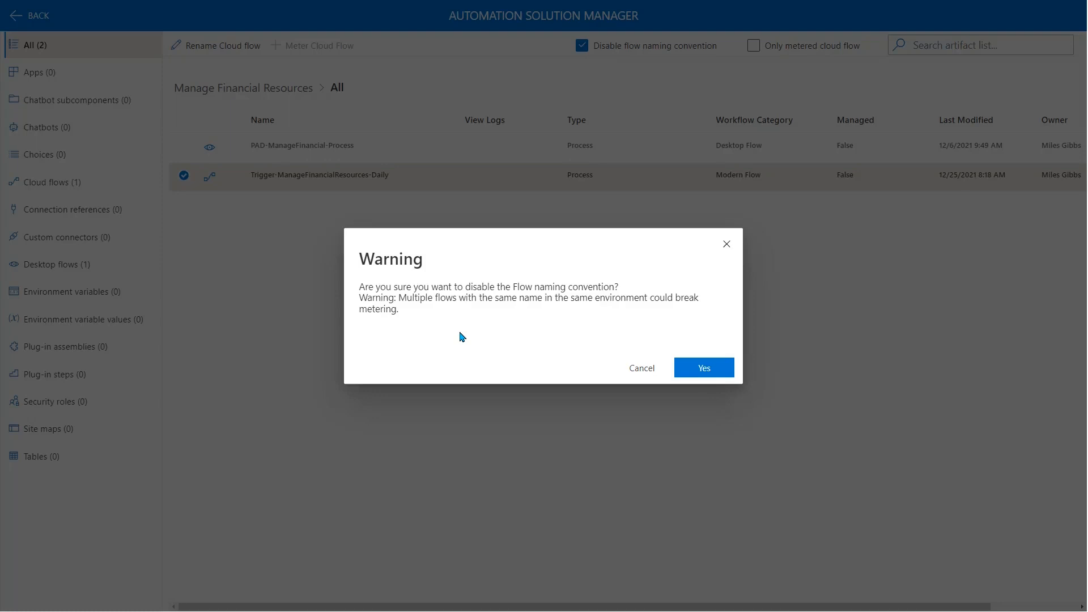
{"action": "left_click", "coordinate": [708, 369]}
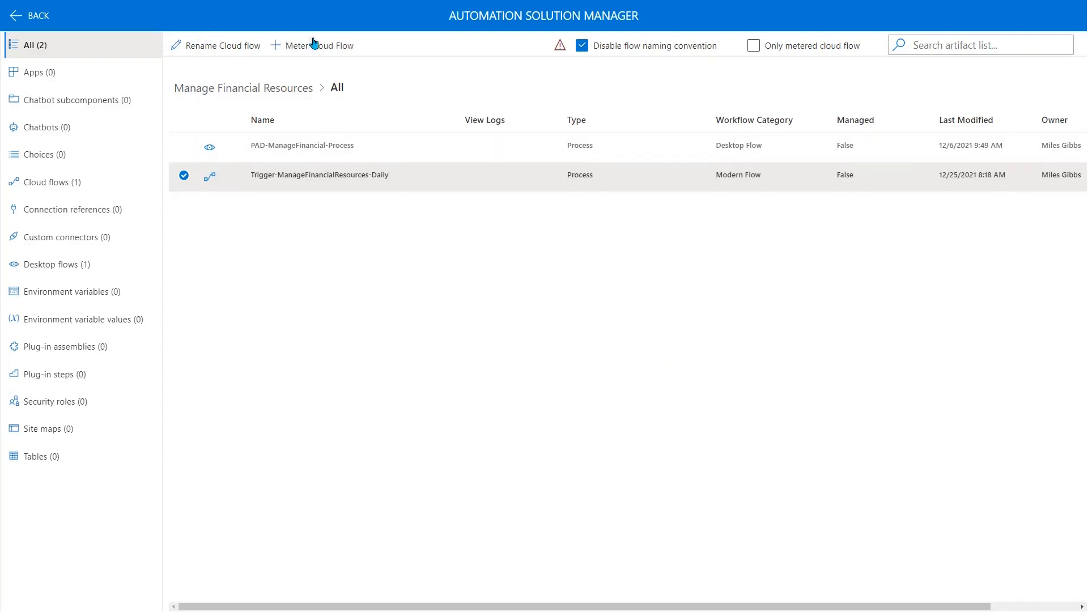
{"action": "left_click", "coordinate": [317, 51]}
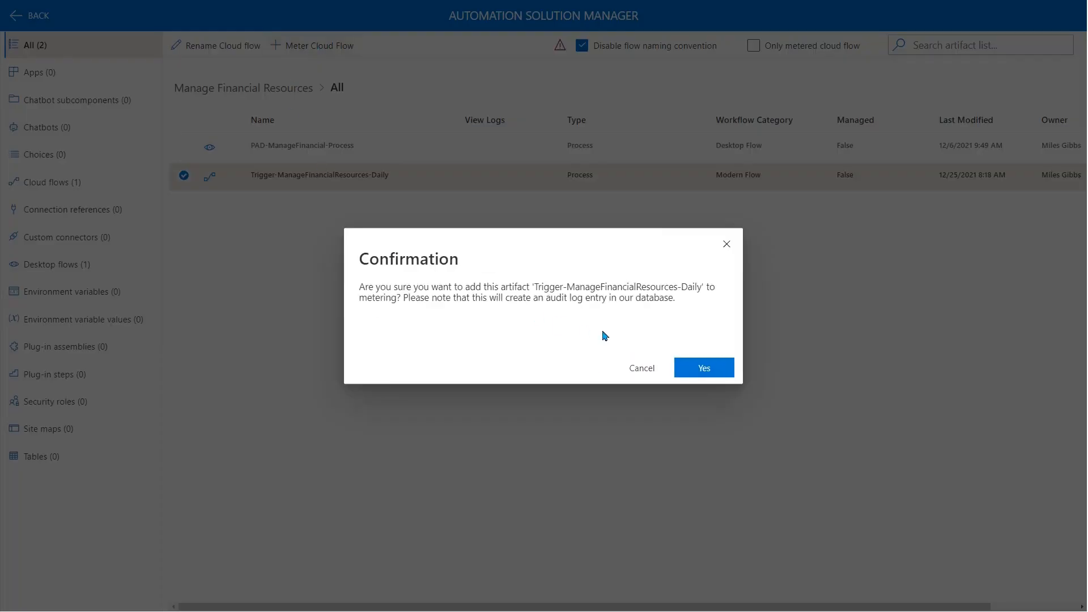
{"action": "left_click", "coordinate": [703, 368]}
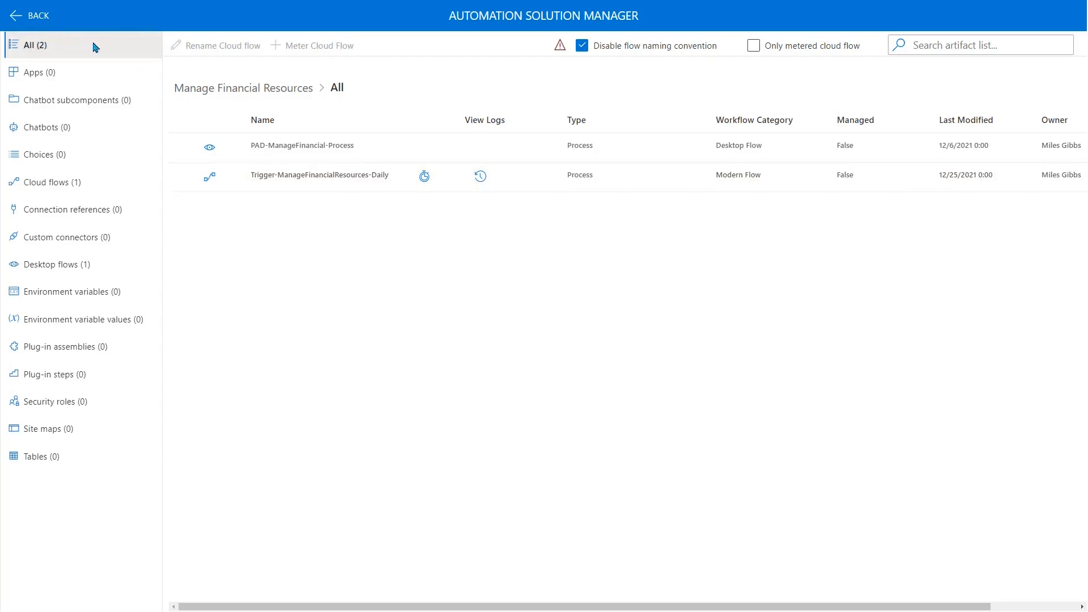
- Return to the solution list and open the ManageFinancialResources solution in a new window
{"action": "left_click", "coordinate": [15, 16]}
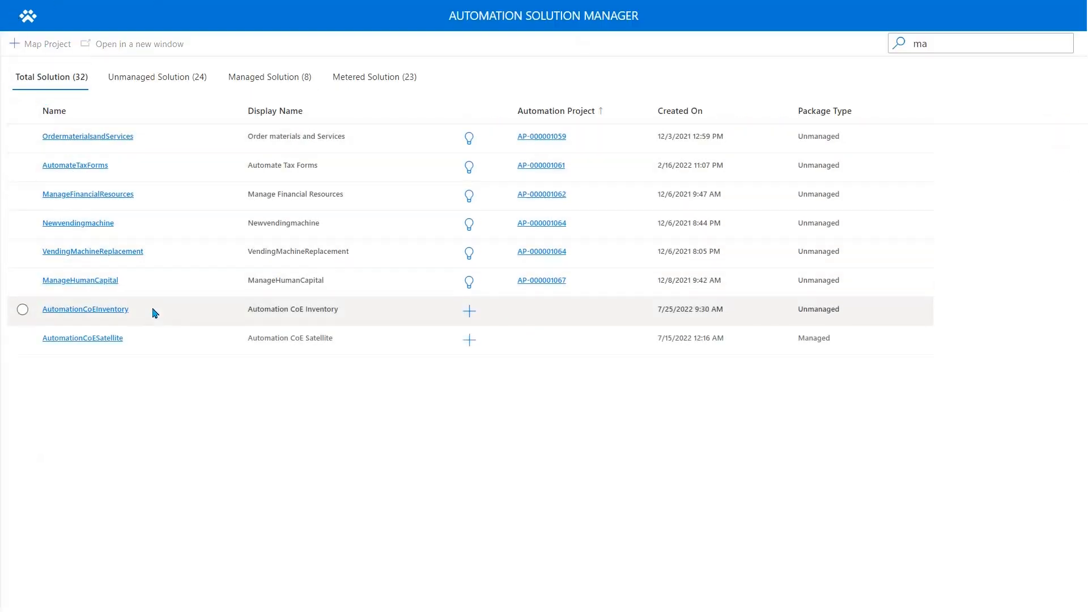
{"action": "left_click", "coordinate": [162, 197]}
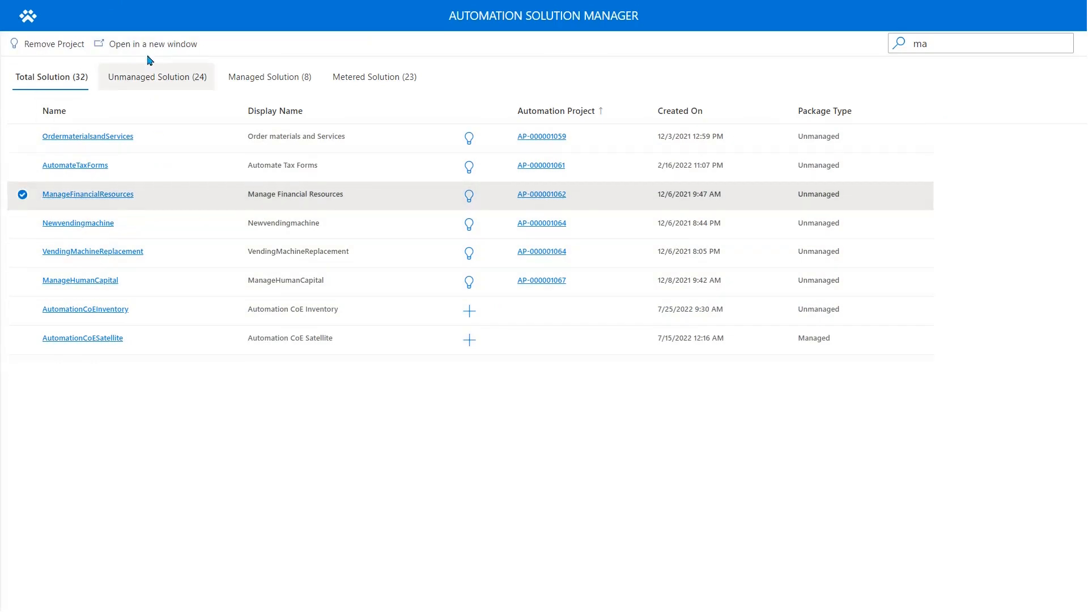
{"action": "left_click", "coordinate": [143, 51]}
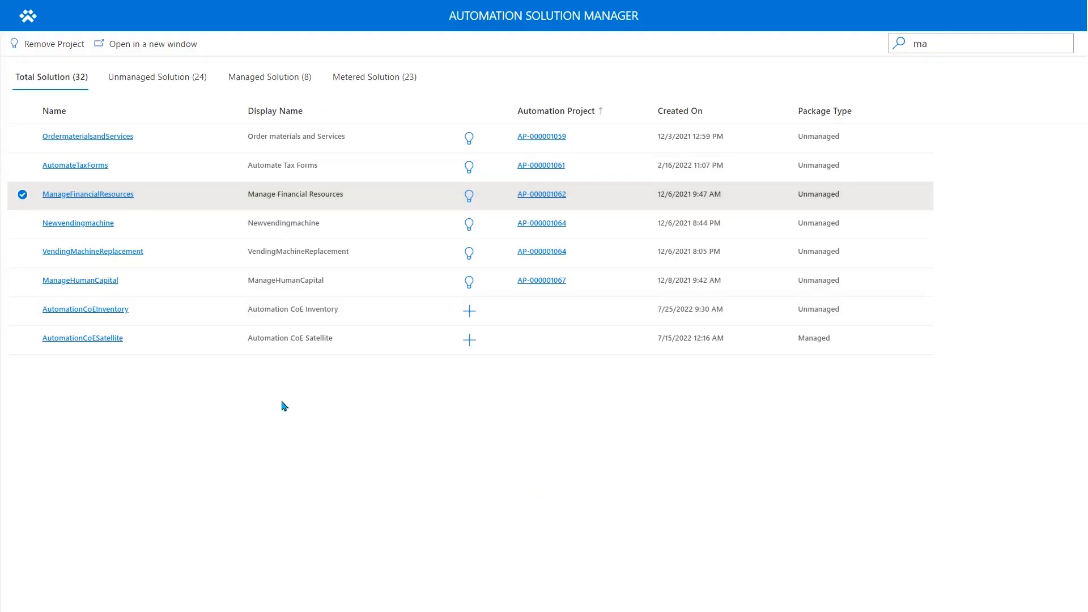
- Open the ManageFinancialResources solution's details and examine the Trigger-ManageFinancialResources-Daily run logs, including runs that did not fail
{"action": "left_click", "coordinate": [111, 198]}
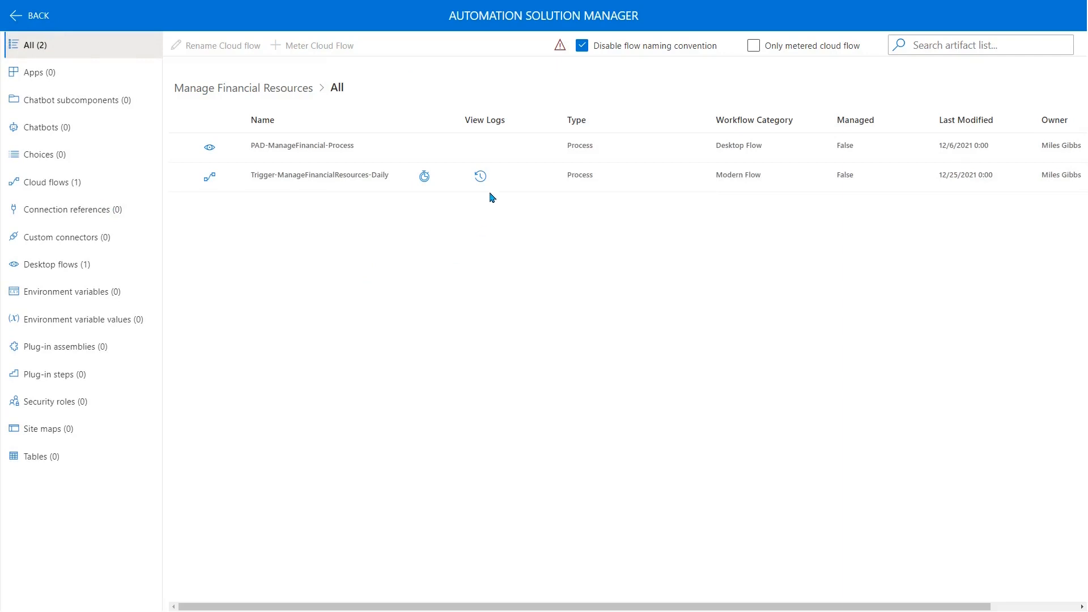
{"action": "left_click", "coordinate": [480, 176]}
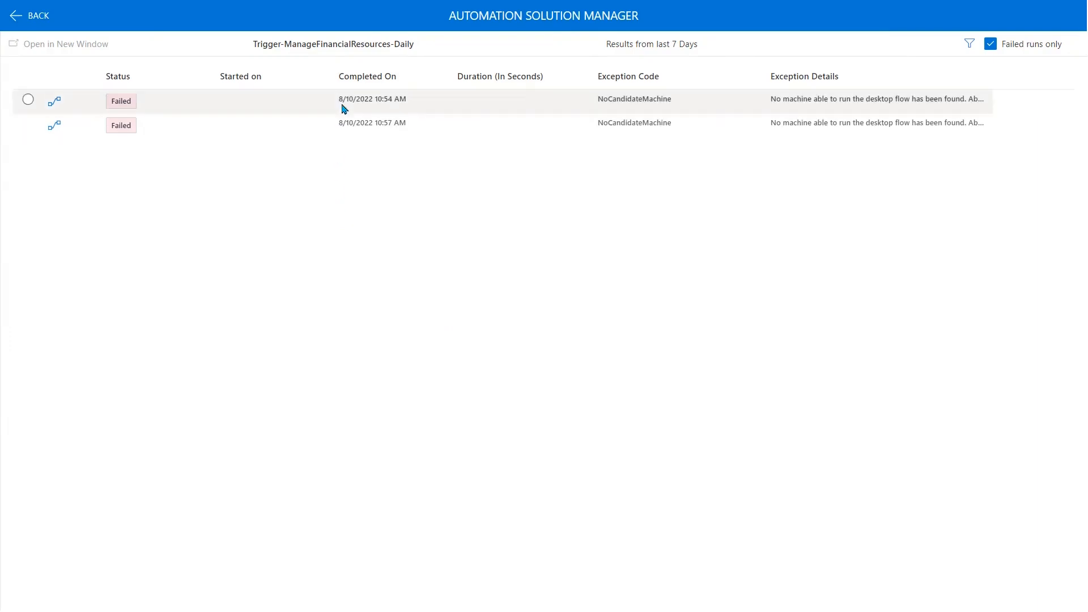
{"action": "left_click", "coordinate": [990, 44]}
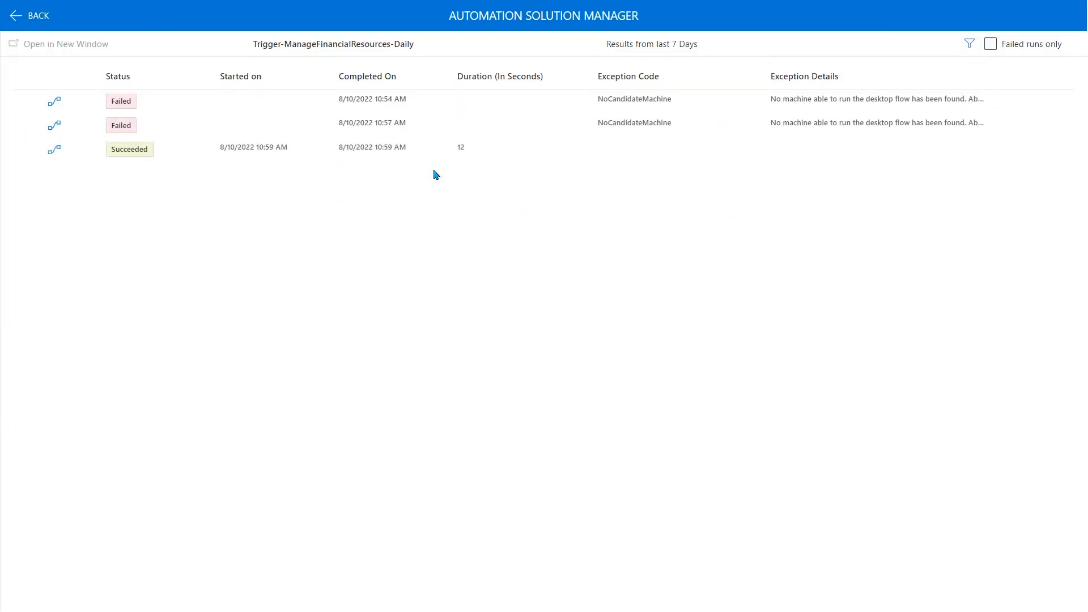
{"action": "left_click", "coordinate": [30, 150]}
{"action": "left_click", "coordinate": [30, 150]}
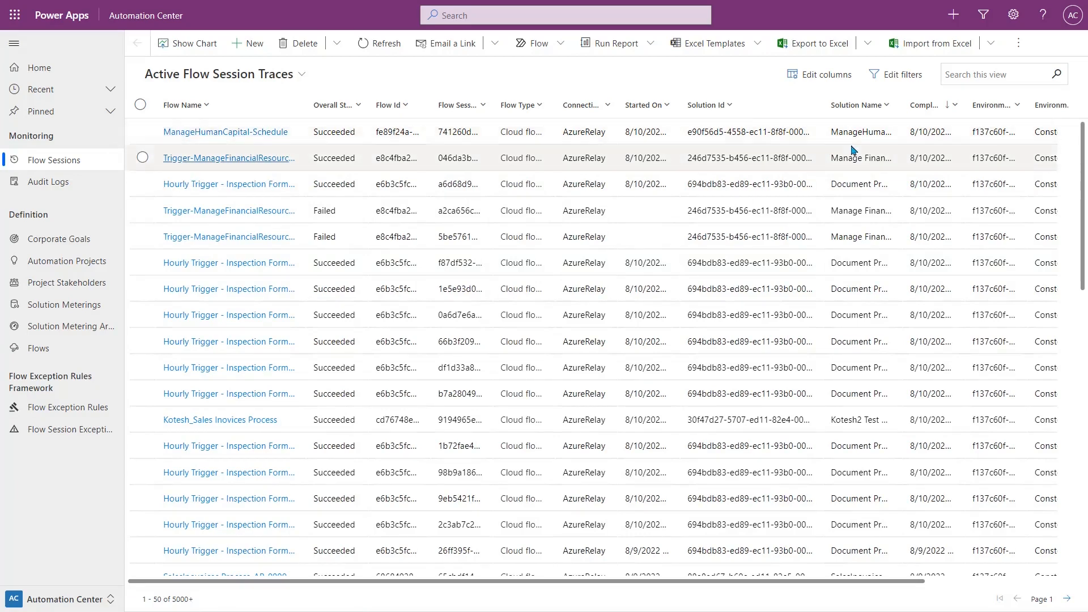
- Switch to the Automation Center and open the ManageHumanCapital-Schedule record in Active Flow Session Traces
{"action": "left_click", "coordinate": [170, 132]}
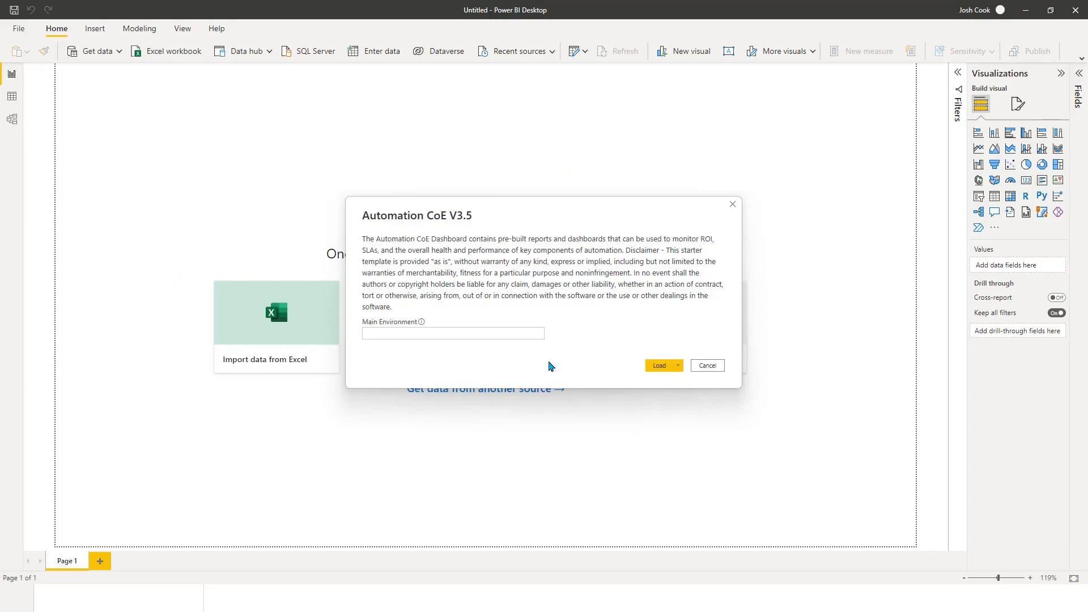
- Look up the Main Environment parameter's required value and copy the Constoso_Prod environment URL from the Power Platform admin center
{"action": "left_click", "coordinate": [396, 333]}
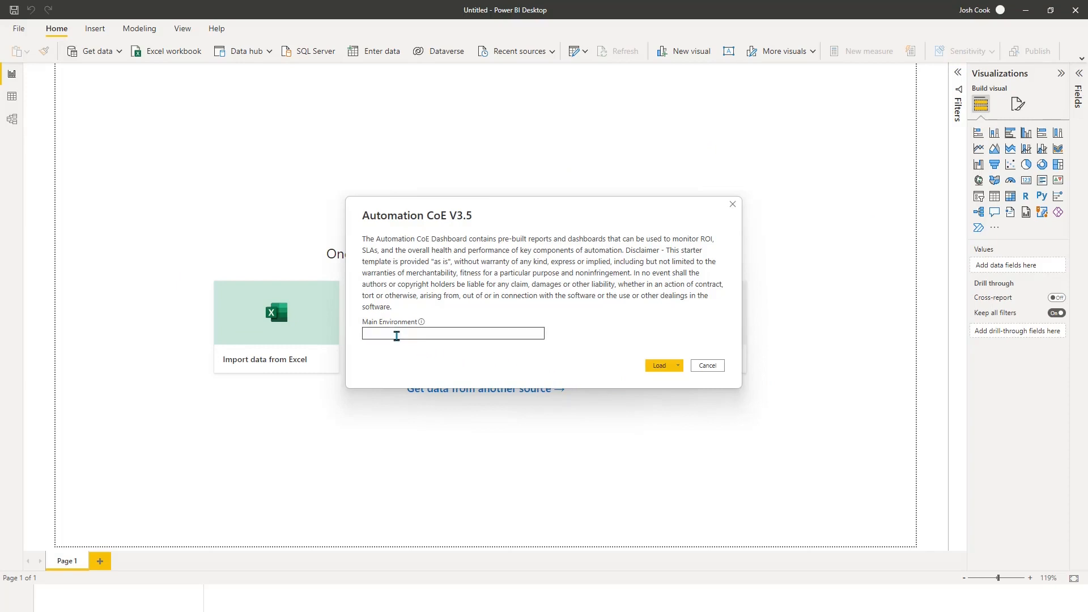
{"action": "mouse_move", "coordinate": [421, 323]}
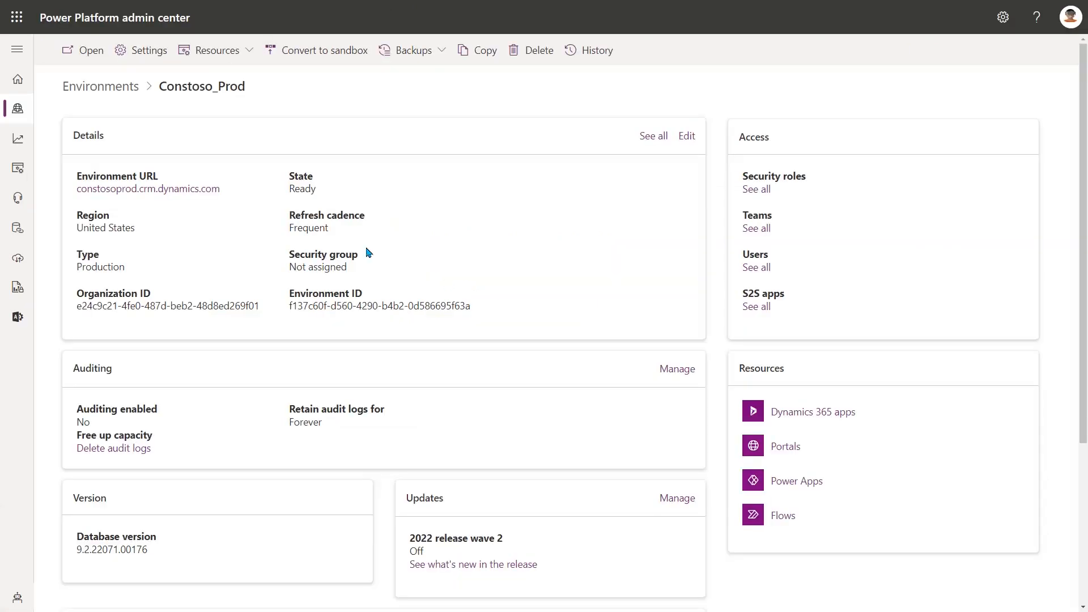
{"action": "right_click", "coordinate": [189, 189]}
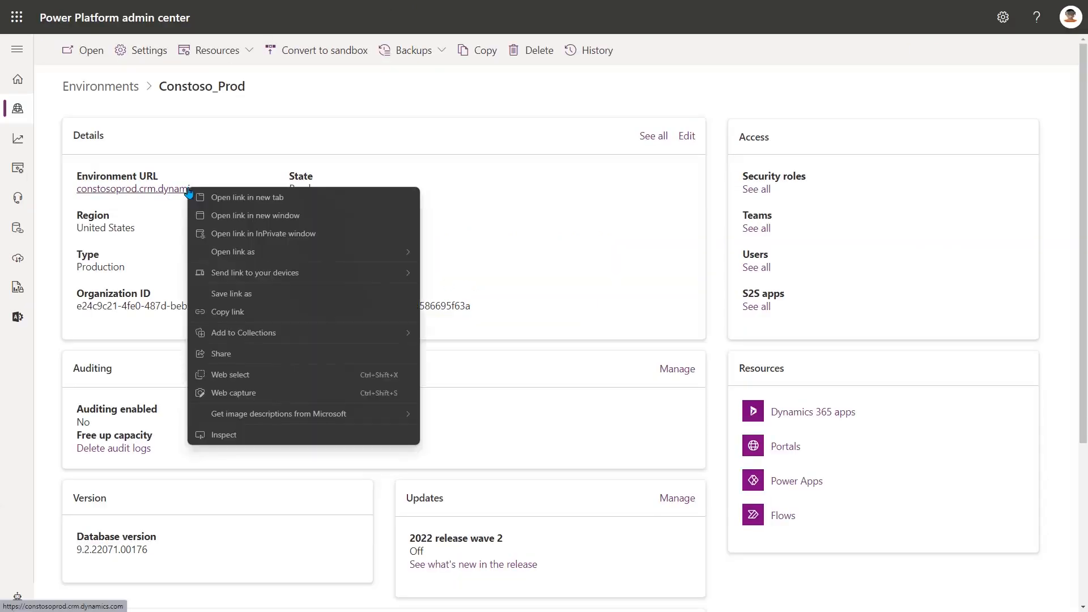
{"action": "left_click", "coordinate": [229, 314]}
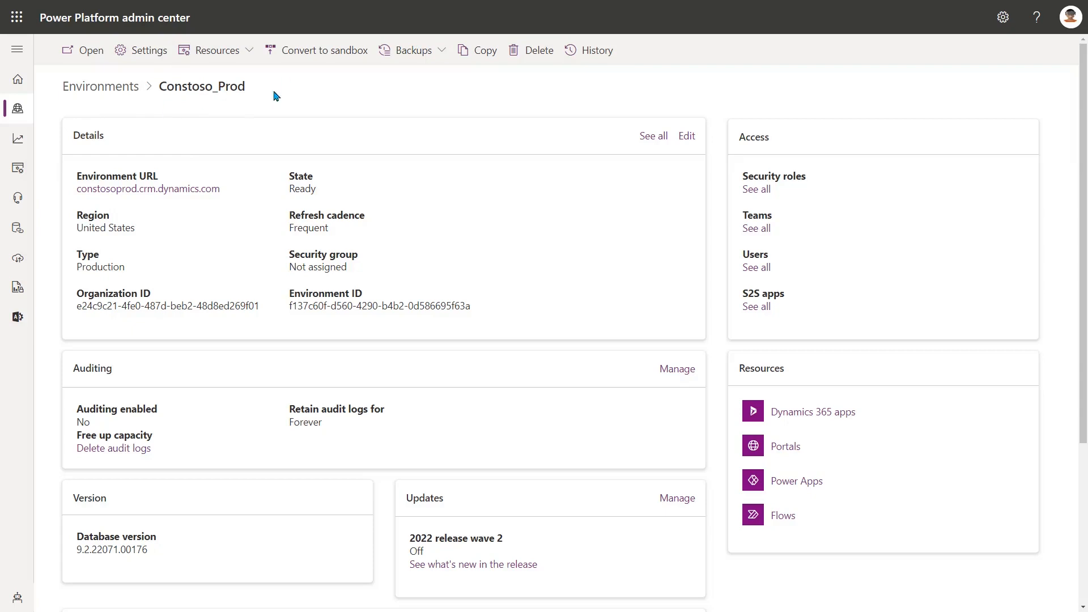
{"action": "right_click", "coordinate": [177, 191]}
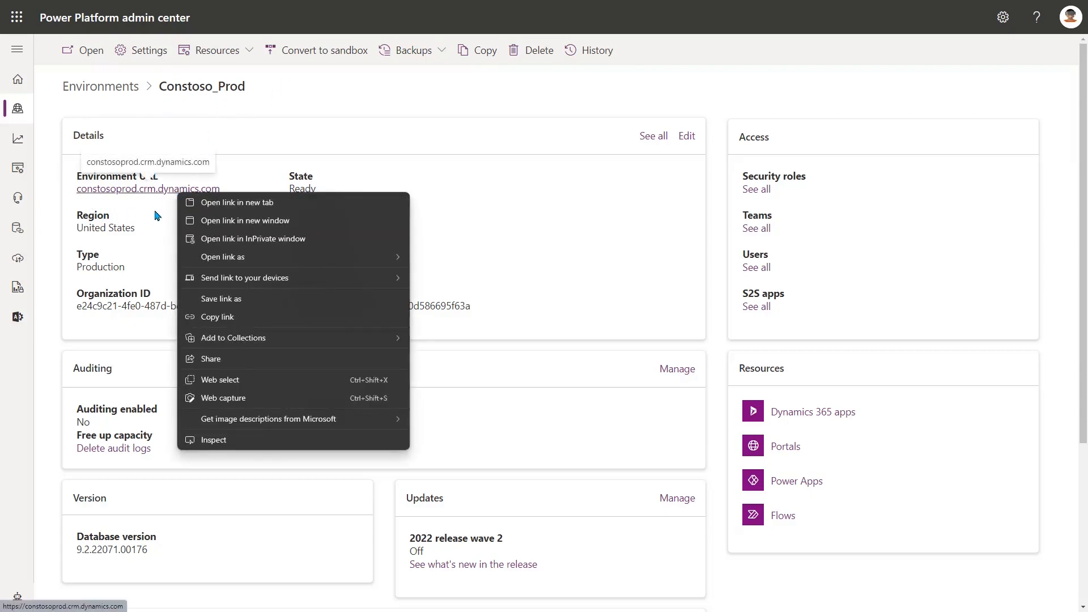
{"action": "left_click", "coordinate": [222, 321]}
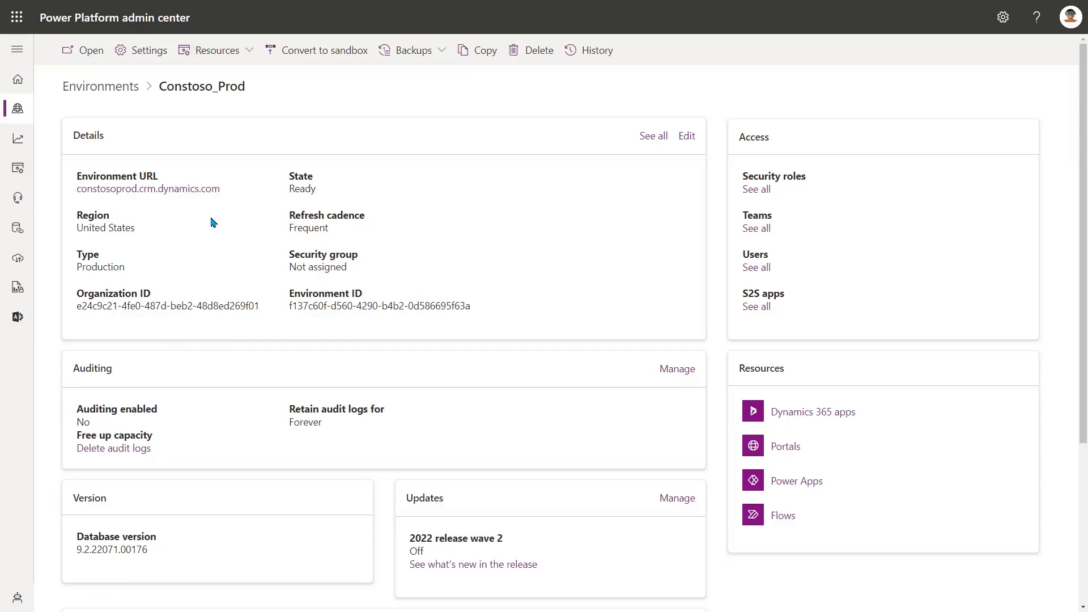
- Switch to Power BI Desktop and set the Automation CoE V3.5 template's Main Environment to constosoprod.crm.dynamics.com, without protocol or trailing slash
{"action": "key", "text": "alt+Tab"}
{"action": "left_click", "coordinate": [454, 336]}
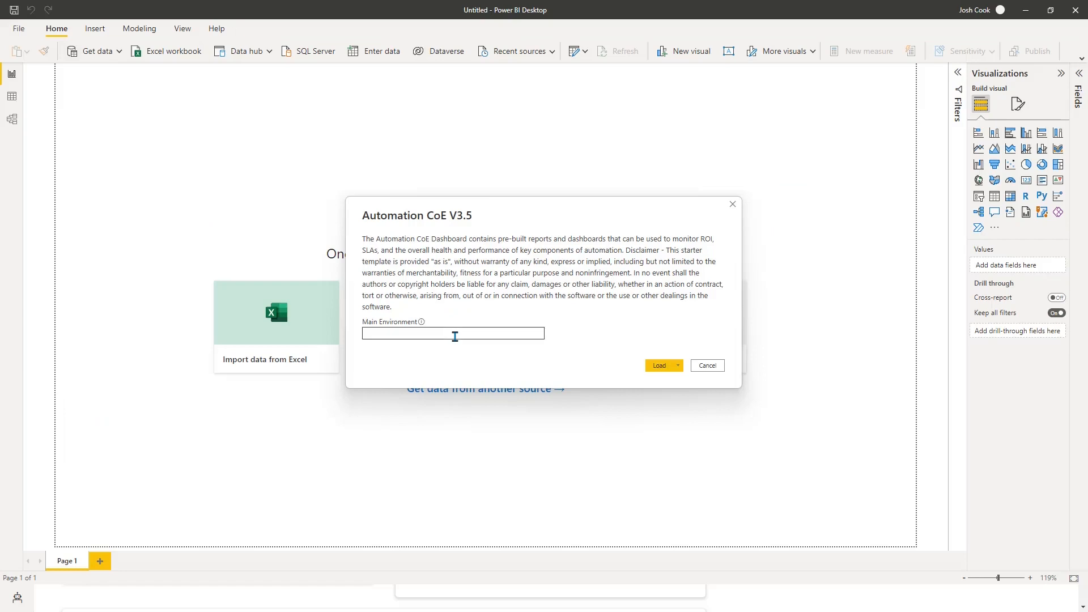
{"action": "key", "text": "ctrl+v"}
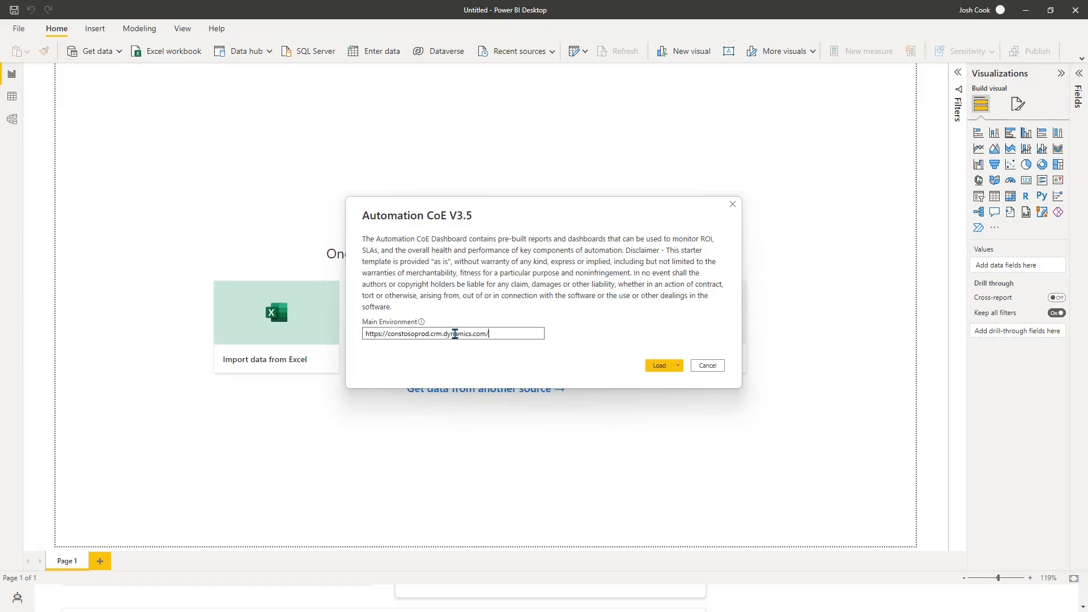
{"action": "key", "text": "BackSpace"}
{"action": "key", "text": "ctrl+Left"}
{"action": "key", "text": "Left"}
{"action": "key", "text": "BackSpace"}
{"action": "key", "text": "BackSpace"}
{"action": "key", "text": "BackSpace"}
{"action": "key", "text": "BackSpace"}
{"action": "key", "text": "BackSpace"}
{"action": "key", "text": "BackSpace"}
{"action": "key", "text": "BackSpace"}
{"action": "key", "text": "BackSpace"}
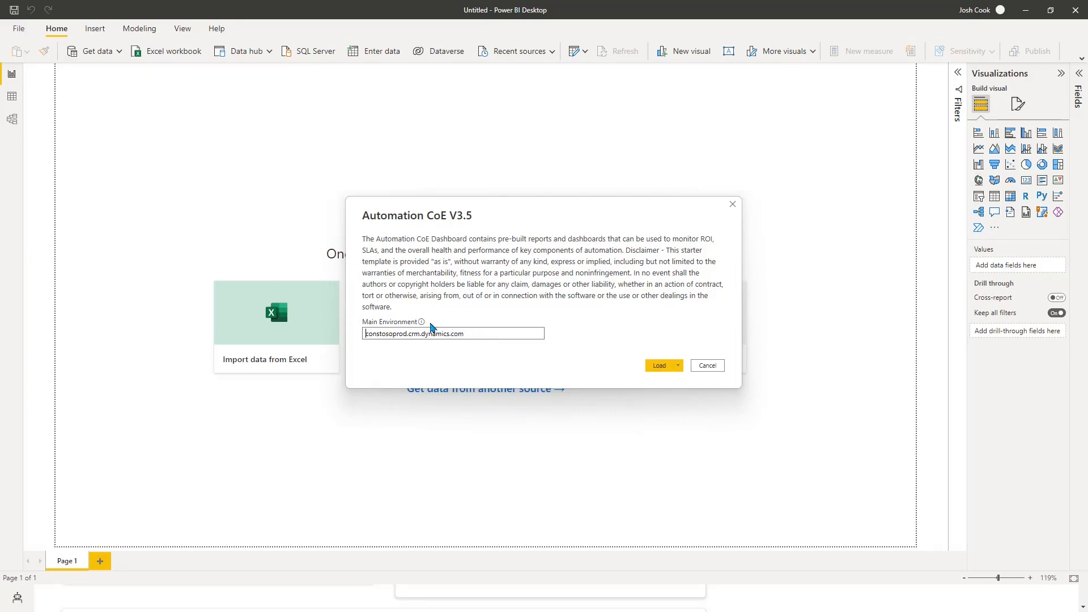
{"action": "mouse_move", "coordinate": [424, 325]}
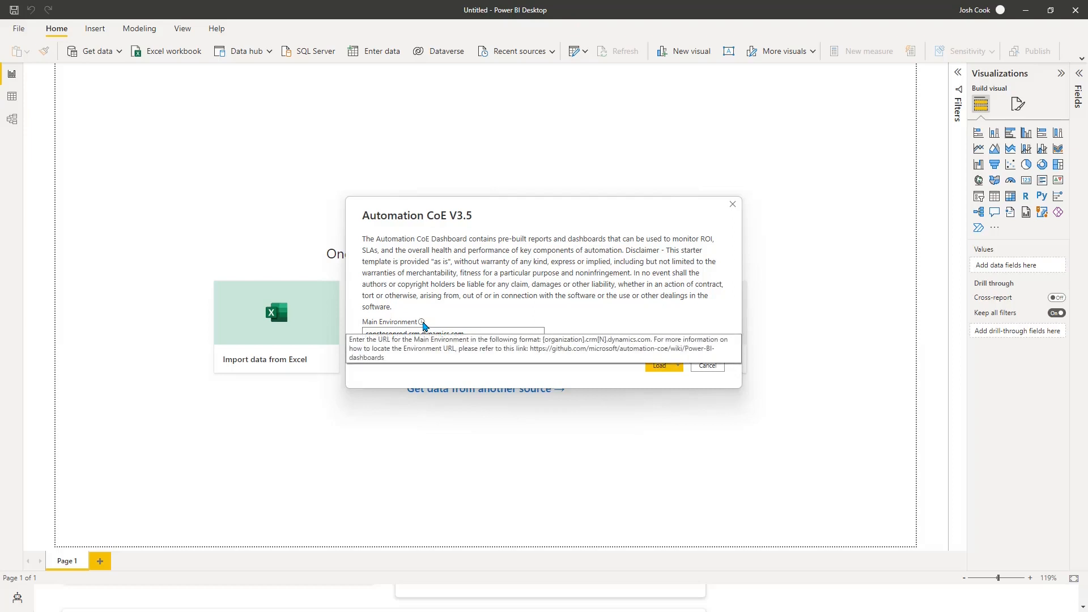
- Load the Automation CoE V3.5 template and connect to constosoprod.crm.dynamics.com with the signed-in organizational account
{"action": "left_click", "coordinate": [659, 366]}
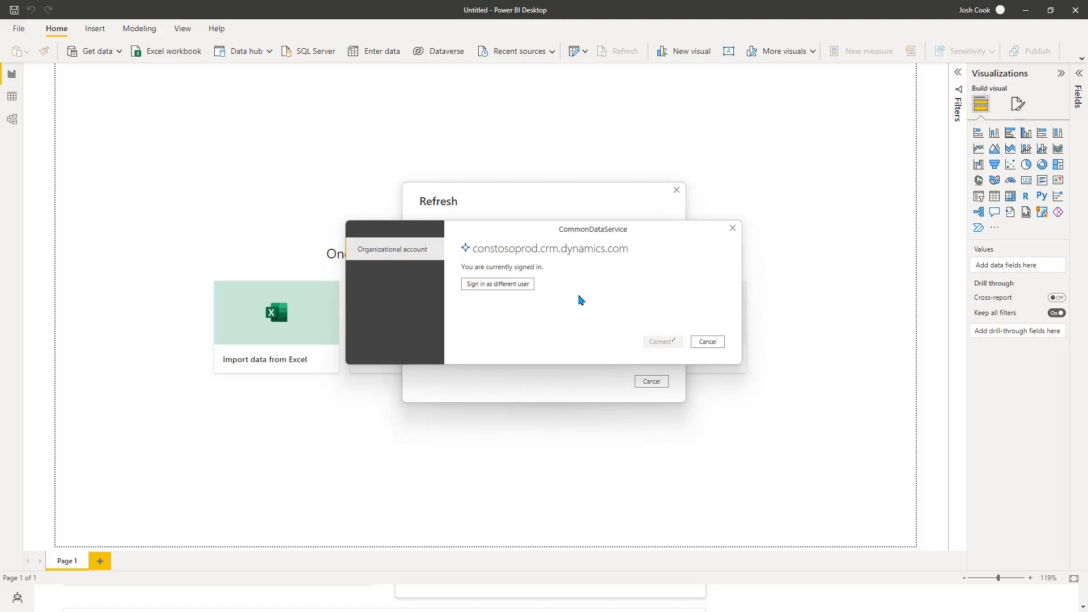
{"action": "left_click", "coordinate": [658, 342]}
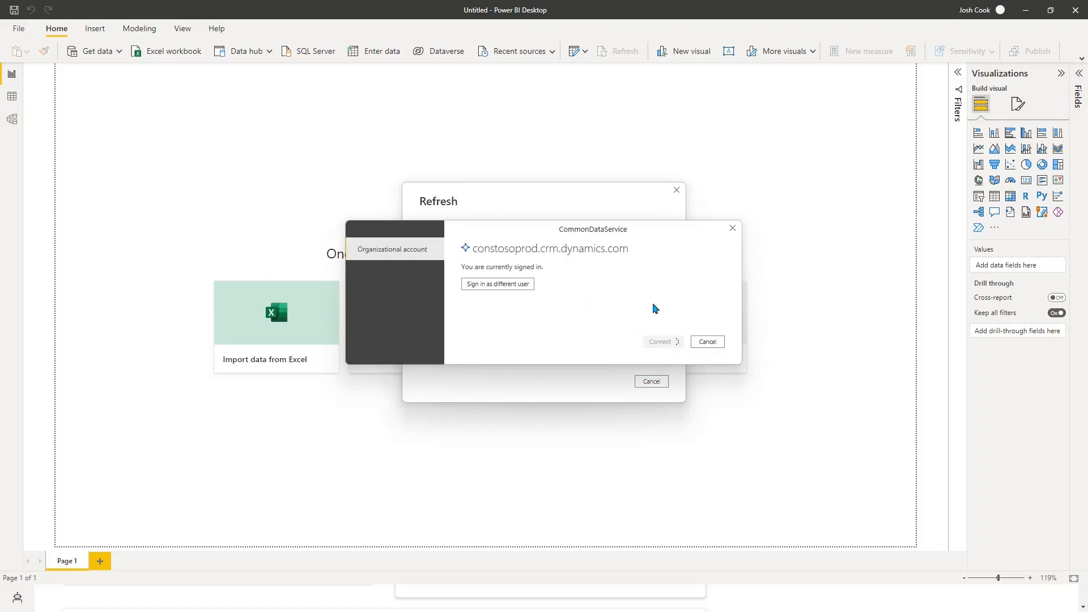